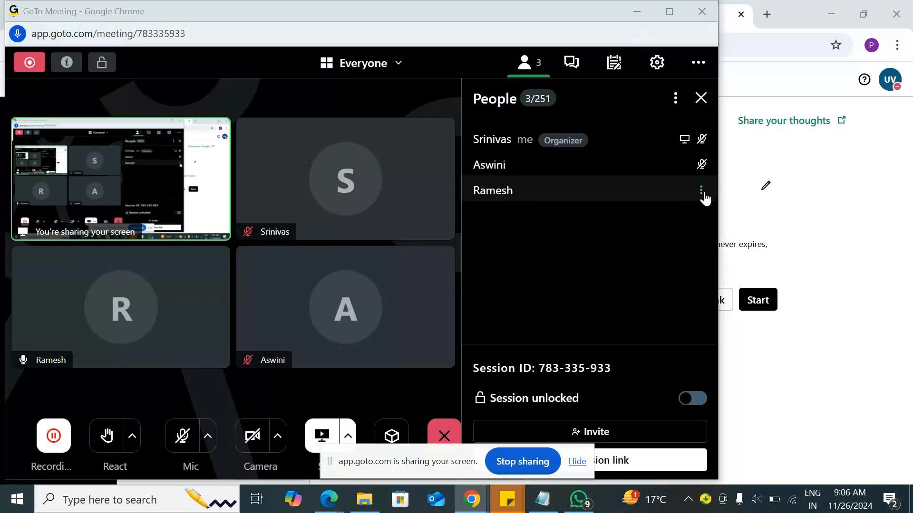
# Unmute the microphone in GoTo Meeting and minimise the meeting window.
pyautogui.click(701, 192)
pyautogui.click(513, 252)
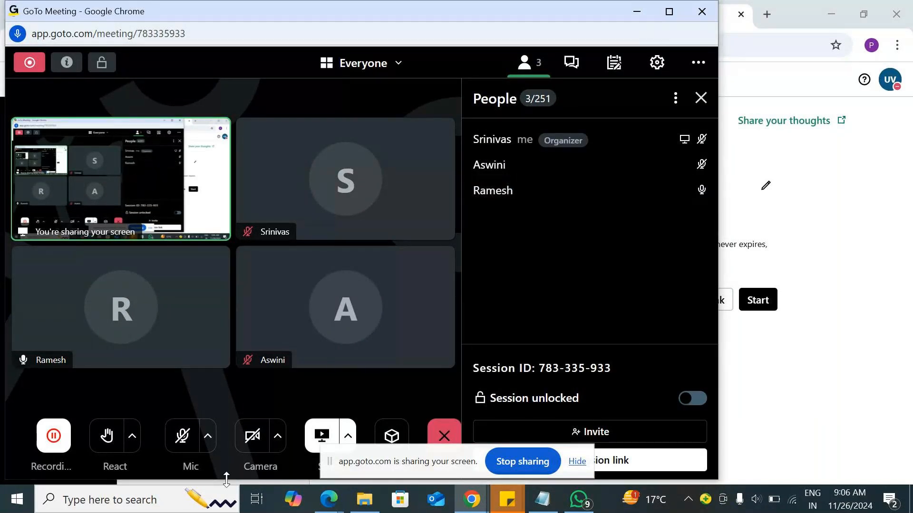
pyautogui.click(182, 437)
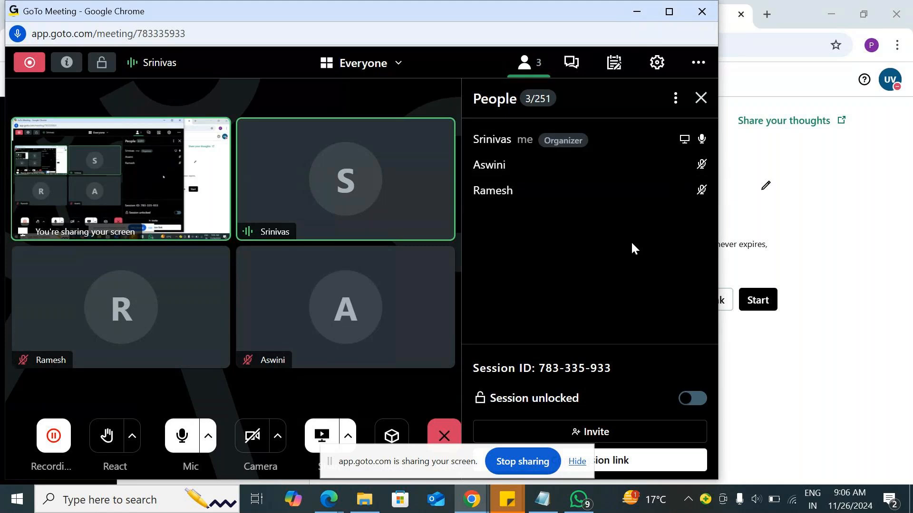
pyautogui.click(637, 11)
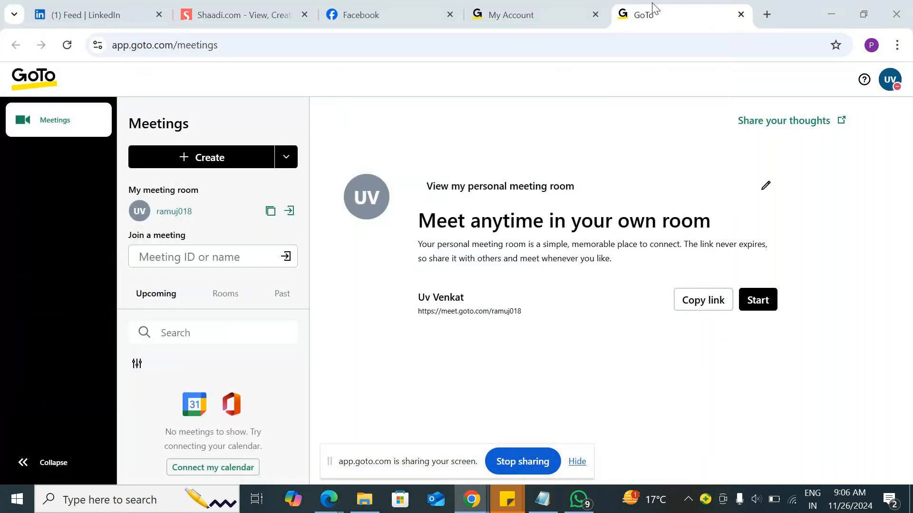
# Close the Shaadi.com, Facebook and LinkedIn tabs, then search Windows for 'power'.
pyautogui.click(305, 15)
pyautogui.click(306, 15)
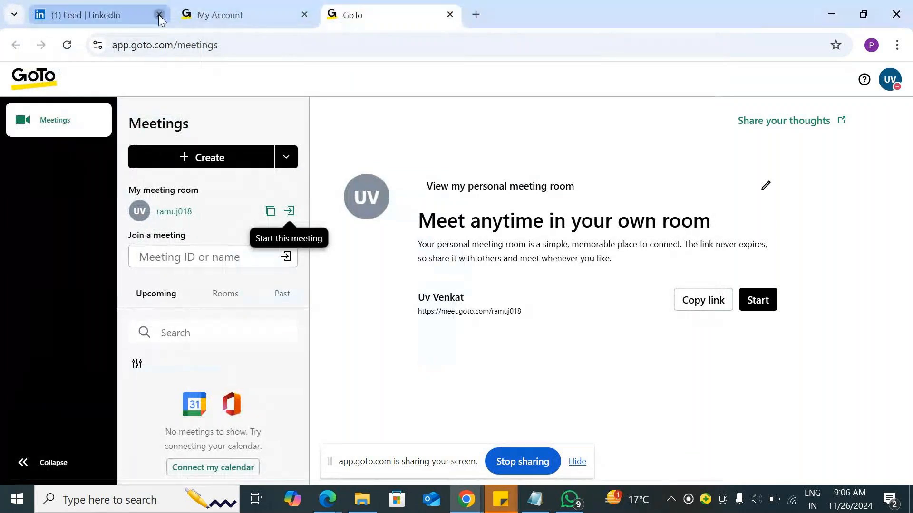
pyautogui.click(158, 15)
pyautogui.moveTo(399, 463); pyautogui.dragTo(456, 415)
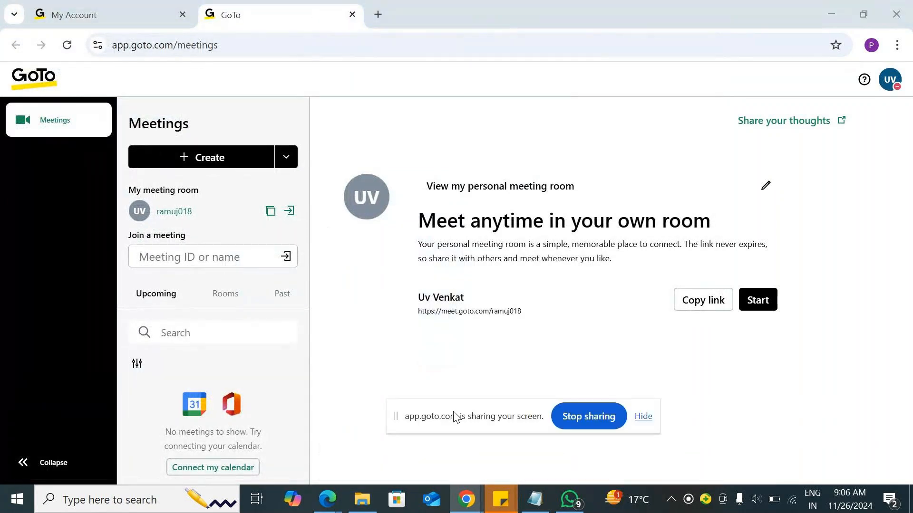
pyautogui.click(78, 506)
pyautogui.write('power')
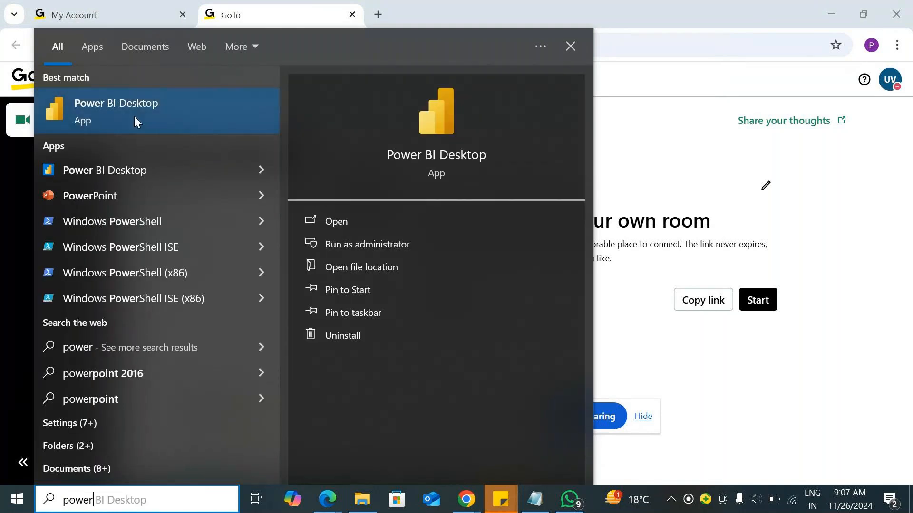
# Launch Power BI Desktop from the search results and bring the meeting window forward.
pyautogui.click(132, 105)
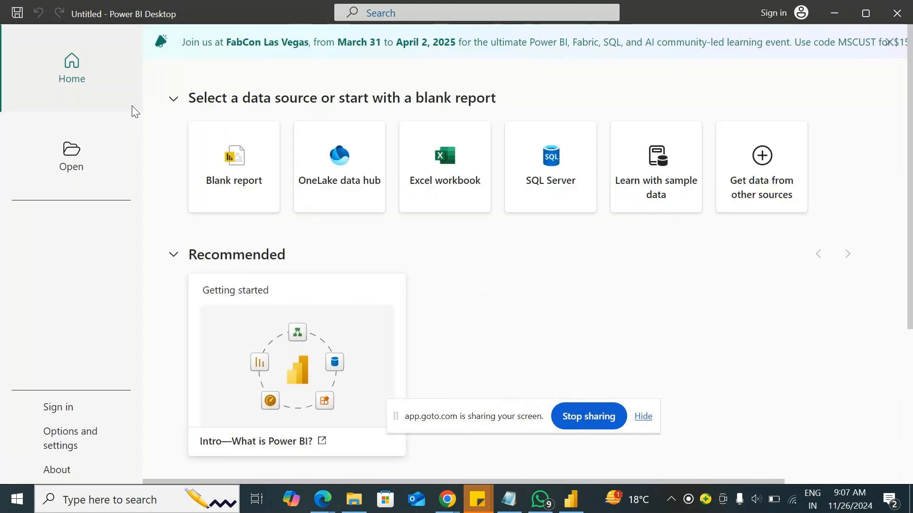
pyautogui.moveTo(447, 503)
pyautogui.click(509, 436)
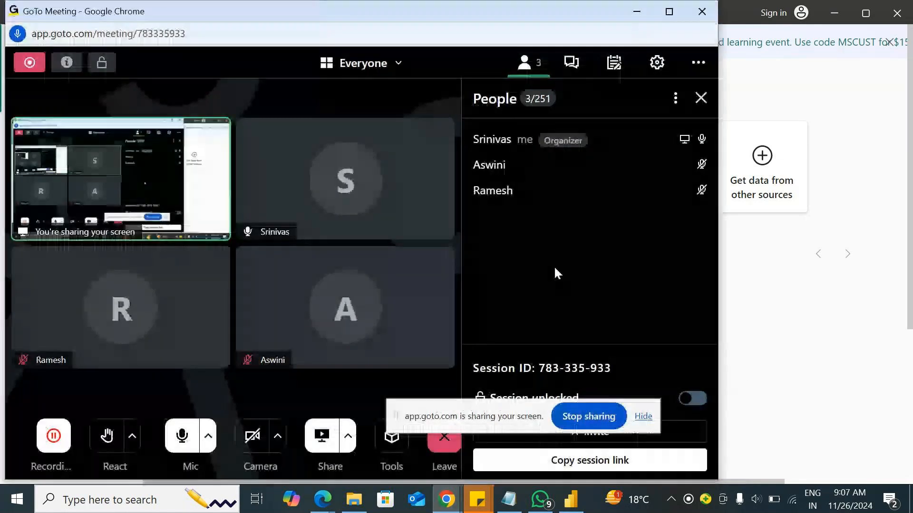
# Start a blank Power BI report and dismiss auto-recovery, choosing to view recovered files later.
pyautogui.click(637, 11)
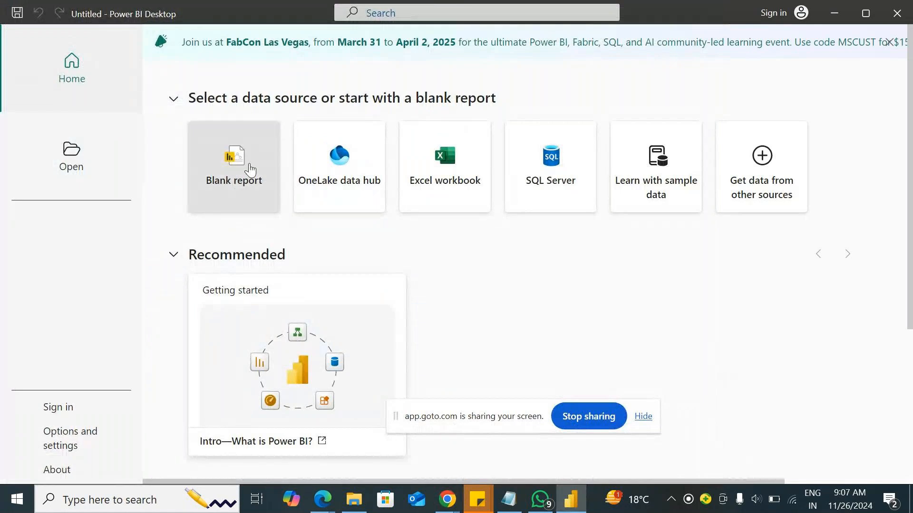
pyautogui.click(231, 157)
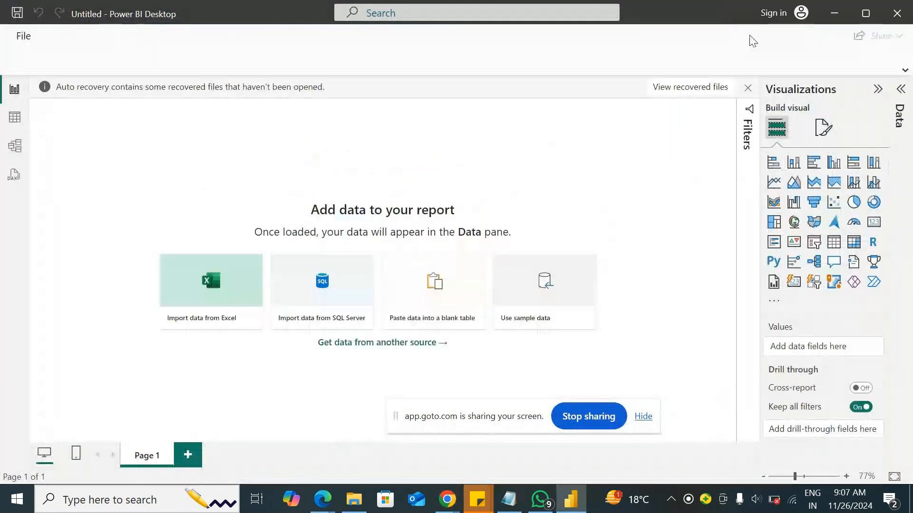
pyautogui.click(748, 91)
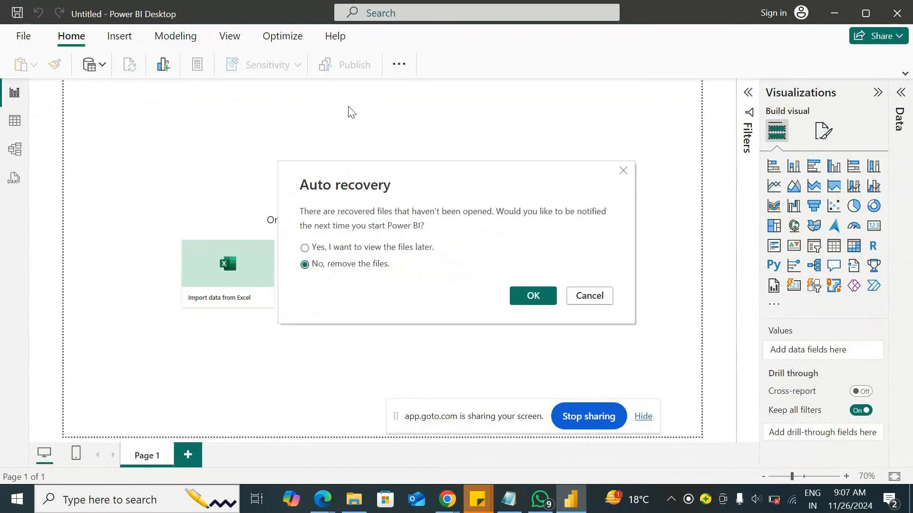
pyautogui.click(346, 247)
pyautogui.click(532, 297)
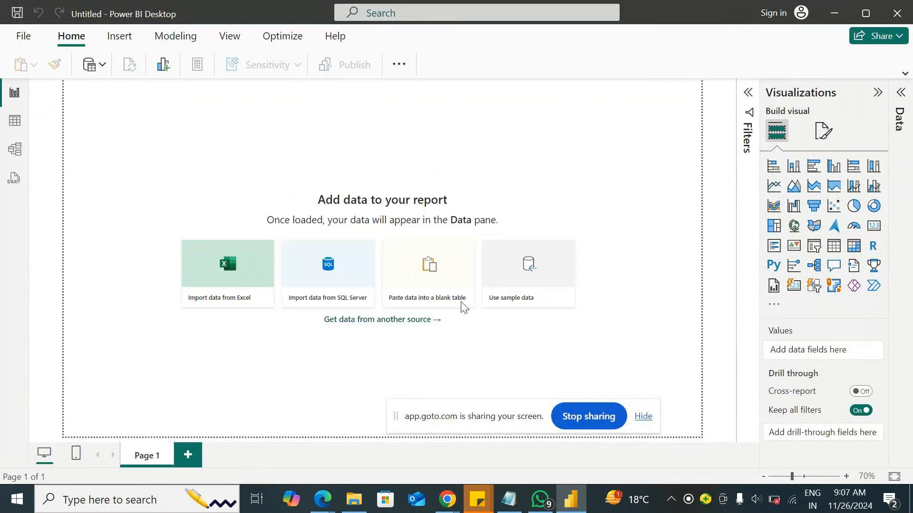
pyautogui.moveTo(407, 423); pyautogui.dragTo(413, 463)
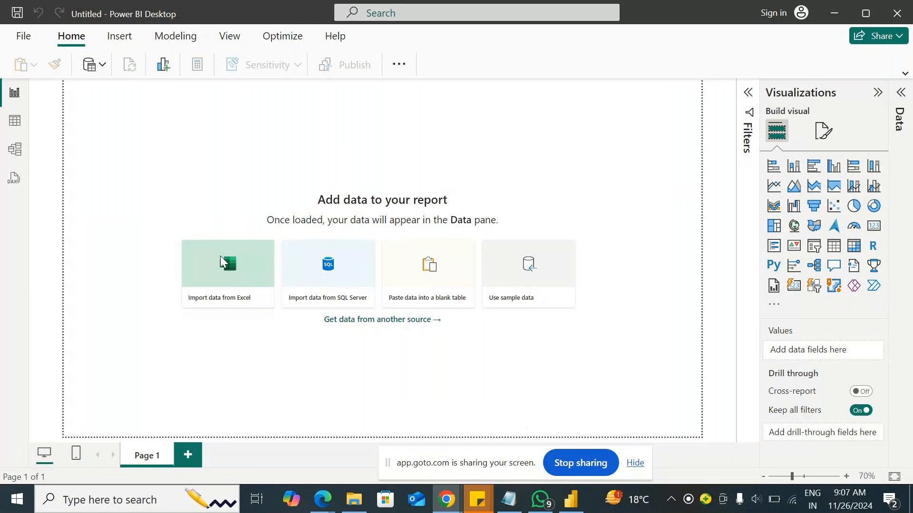
# Show the Help tab's Examples list and close the battery warning.
pyautogui.click(335, 36)
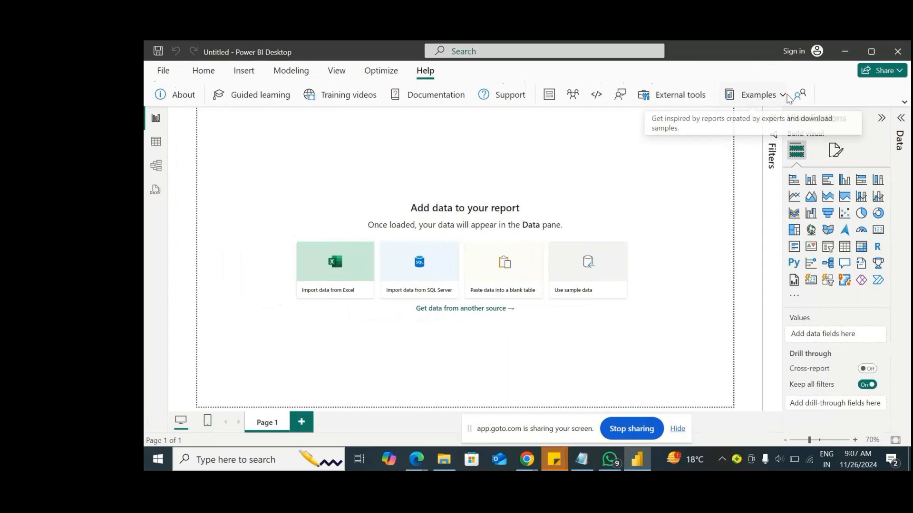
pyautogui.click(756, 64)
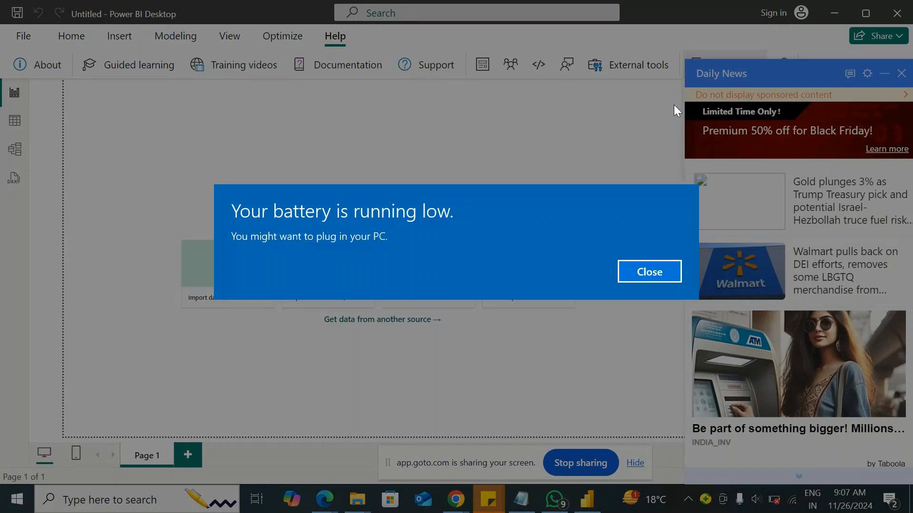
pyautogui.click(648, 272)
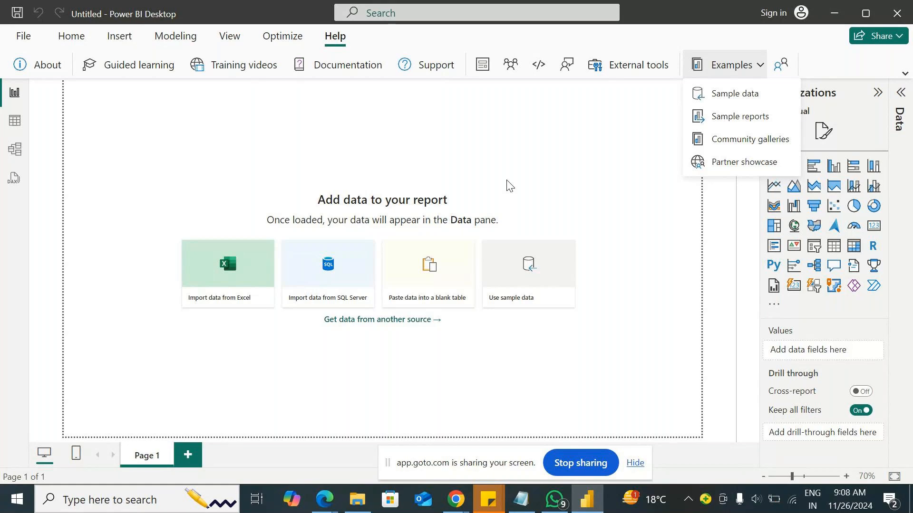
# Load the financials table from the sample data through the Navigator.
pyautogui.click(749, 94)
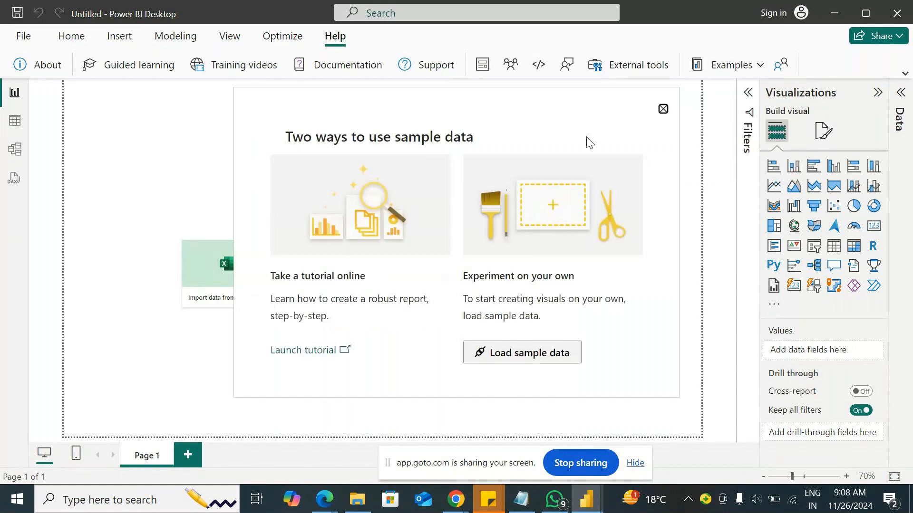
pyautogui.click(489, 358)
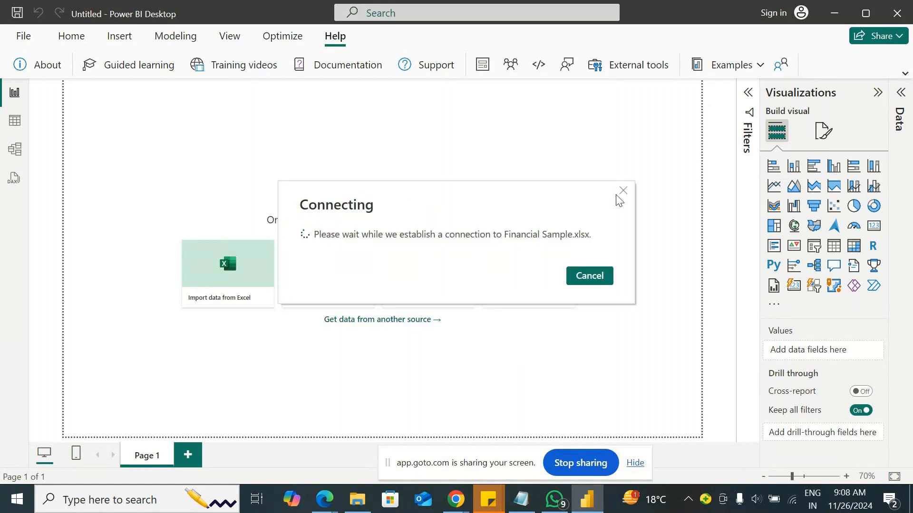
pyautogui.click(619, 192)
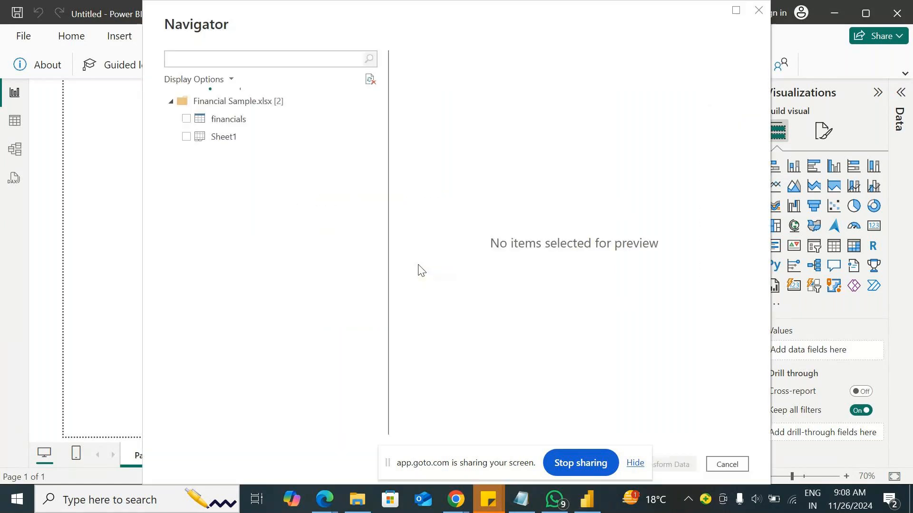
pyautogui.click(190, 118)
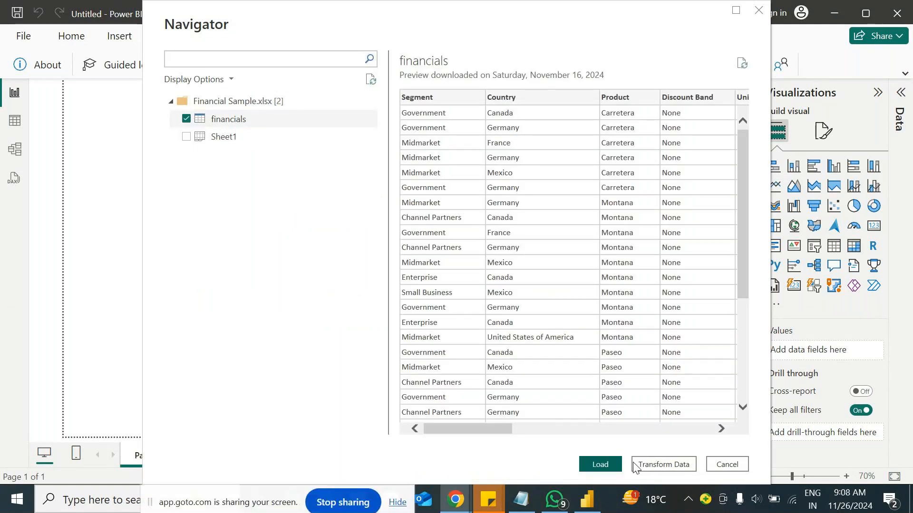
pyautogui.click(600, 465)
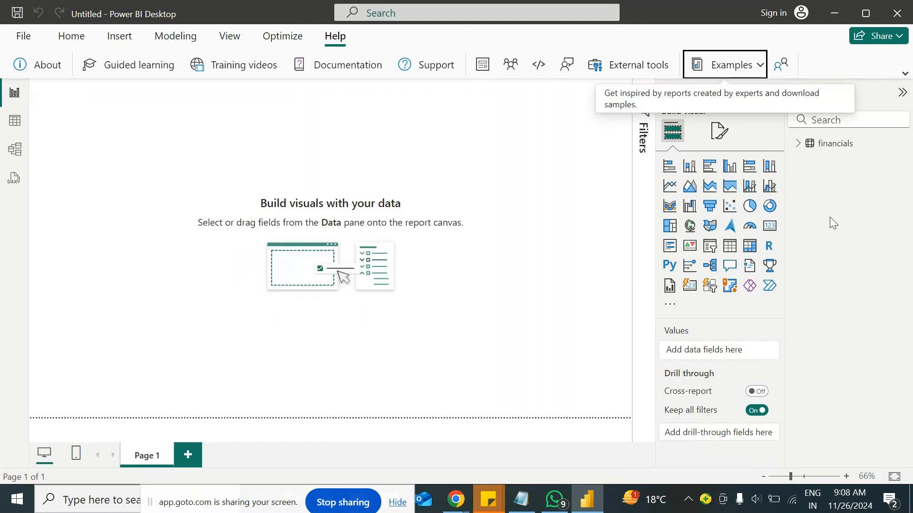
pyautogui.click(193, 503)
pyautogui.moveTo(192, 508); pyautogui.dragTo(384, 380)
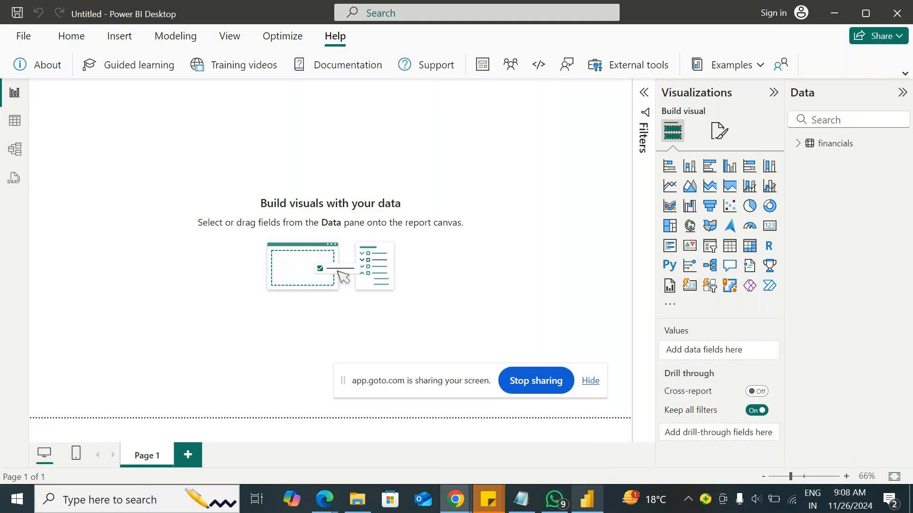
pyautogui.click(15, 121)
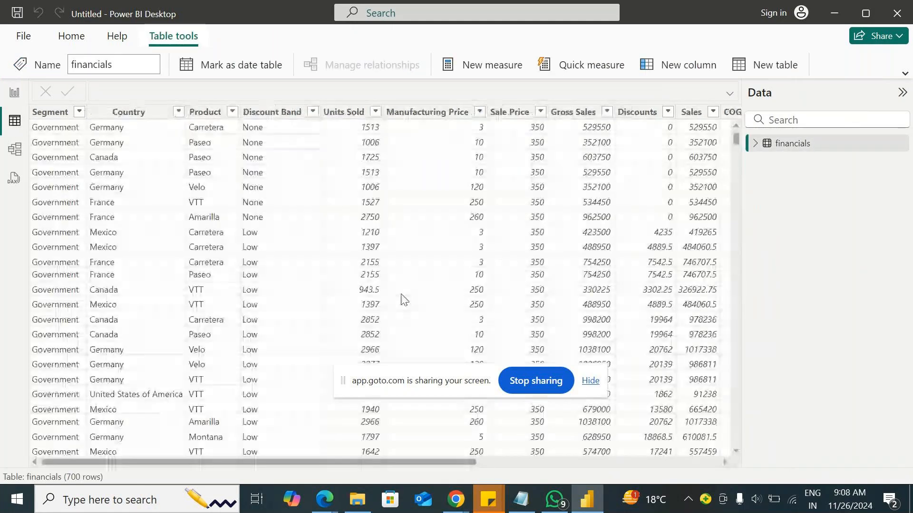
pyautogui.moveTo(100, 460); pyautogui.dragTo(81, 444)
pyautogui.click(14, 93)
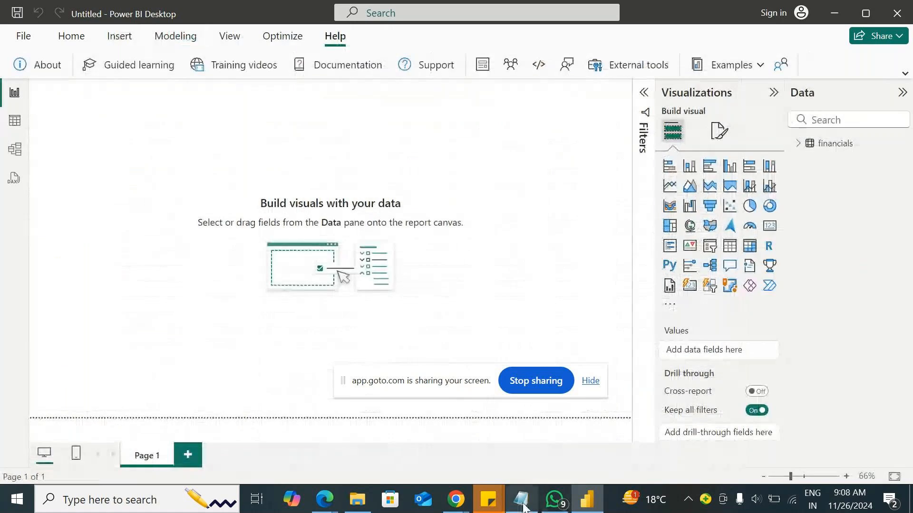
pyautogui.moveTo(523, 507)
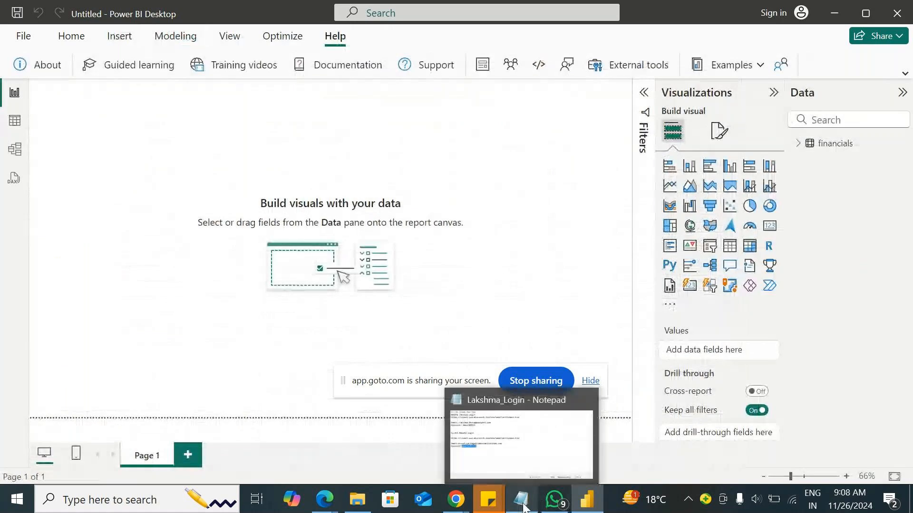
# Open a new Notepad window from Windows search.
pyautogui.click(88, 500)
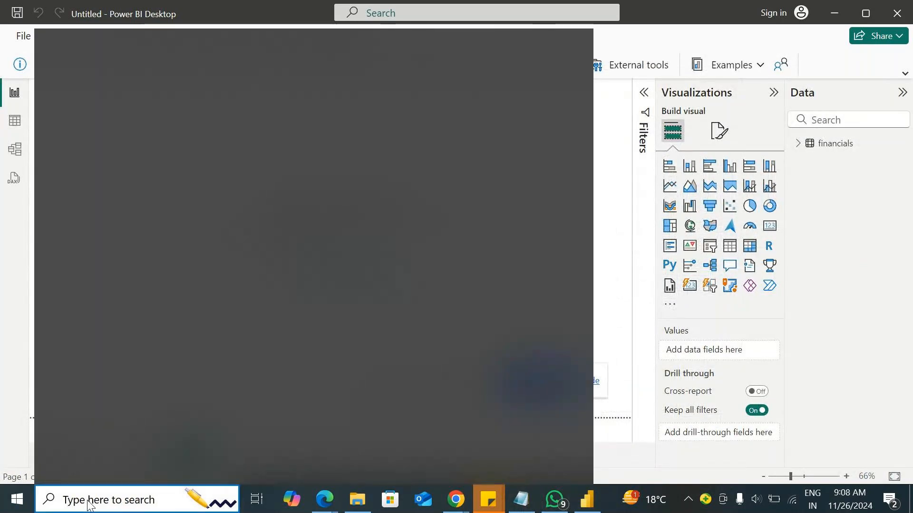
pyautogui.write('Note')
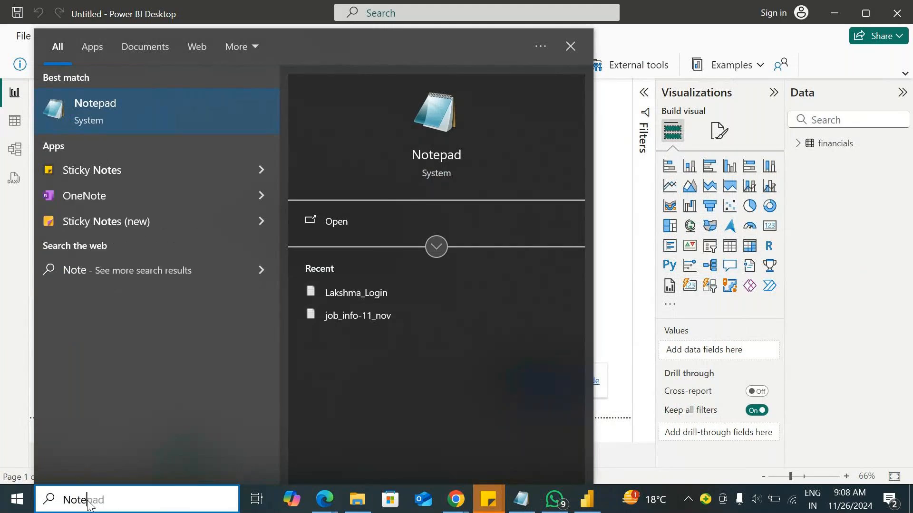
pyautogui.click(76, 105)
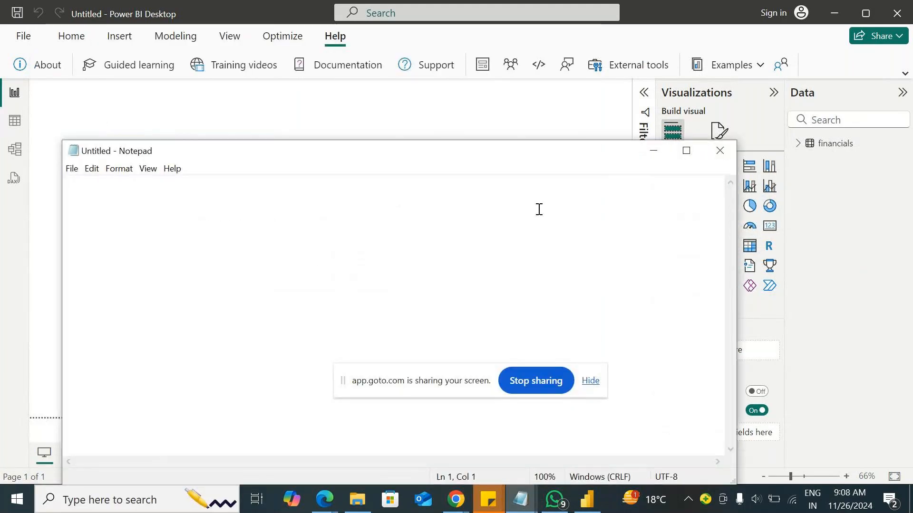
# Write 'Bar charts' and 'LIne charts' headings, with indented Stacked and clustered under Bar charts.
pyautogui.press('Return')
pyautogui.write('Bar charts')
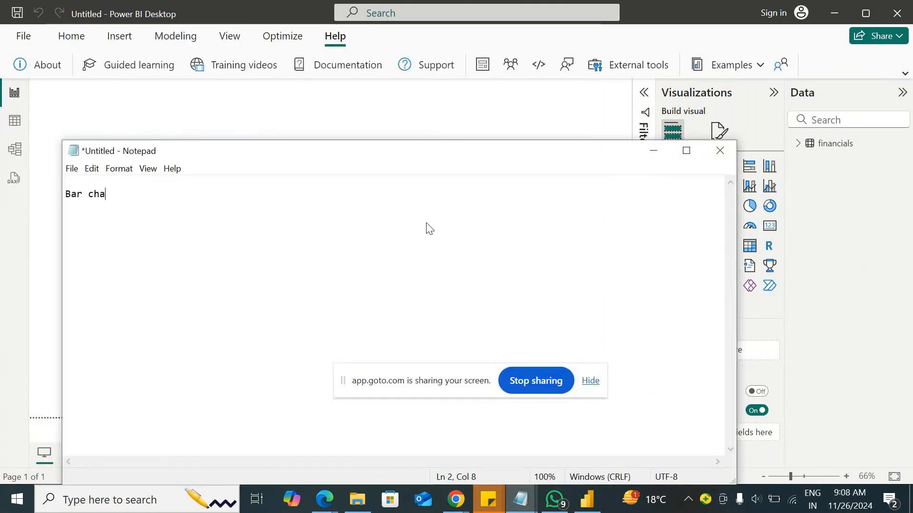
pyautogui.press('Return')
pyautogui.press('Return')
pyautogui.press('Return')
pyautogui.write('LIn')
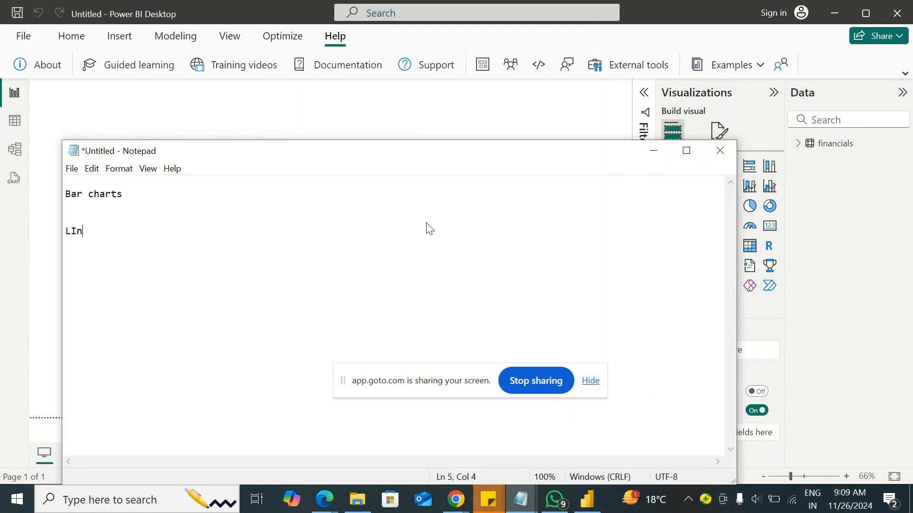
pyautogui.write('e charts')
pyautogui.press('Up')
pyautogui.press('Up')
pyautogui.press('Tab')
pyautogui.write('Stacjed')
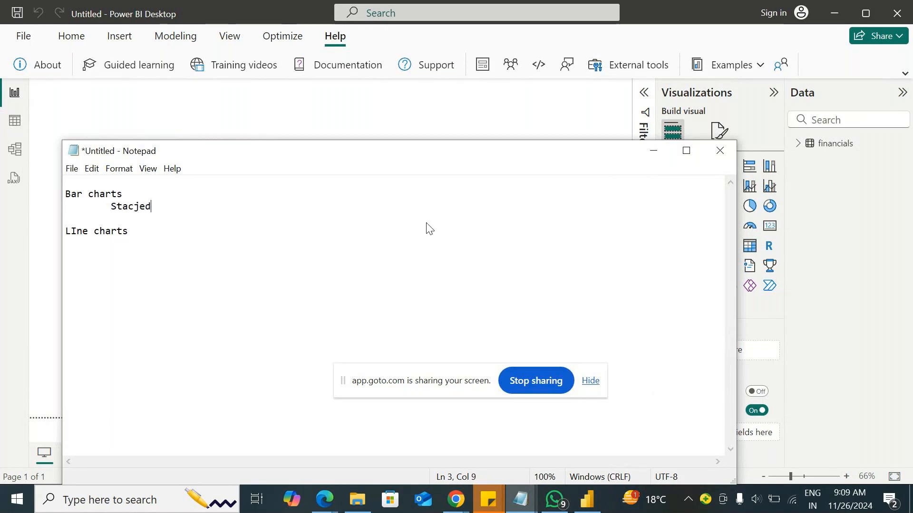
pyautogui.press('BackSpace')
pyautogui.press('BackSpace')
pyautogui.press('BackSpace')
pyautogui.write('ked')
pyautogui.press('Return')
pyautogui.press('Tab')
pyautogui.write('clustered')
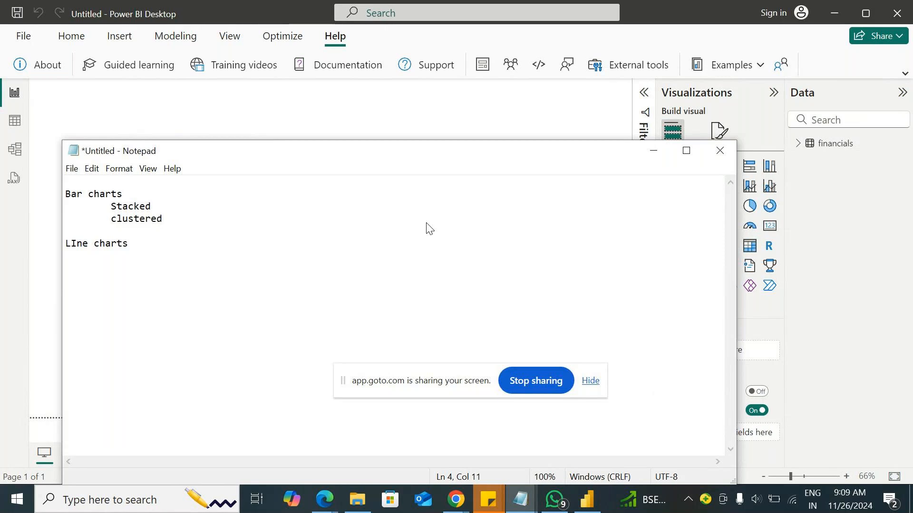
# List indented Line, Area and stacked area items under LIne charts.
pyautogui.press('Down')
pyautogui.press('BackSpace')
pyautogui.press('Down')
pyautogui.press('Return')
pyautogui.press('Tab')
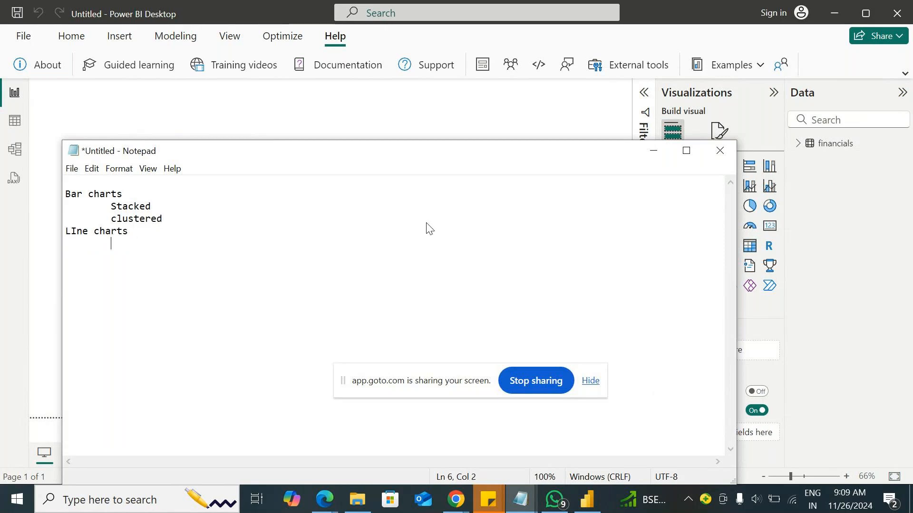
pyautogui.write('Line')
pyautogui.press('Return')
pyautogui.press('Tab')
pyautogui.write('Area')
pyautogui.press('Return')
pyautogui.press('Tab')
pyautogui.write('stacked area')
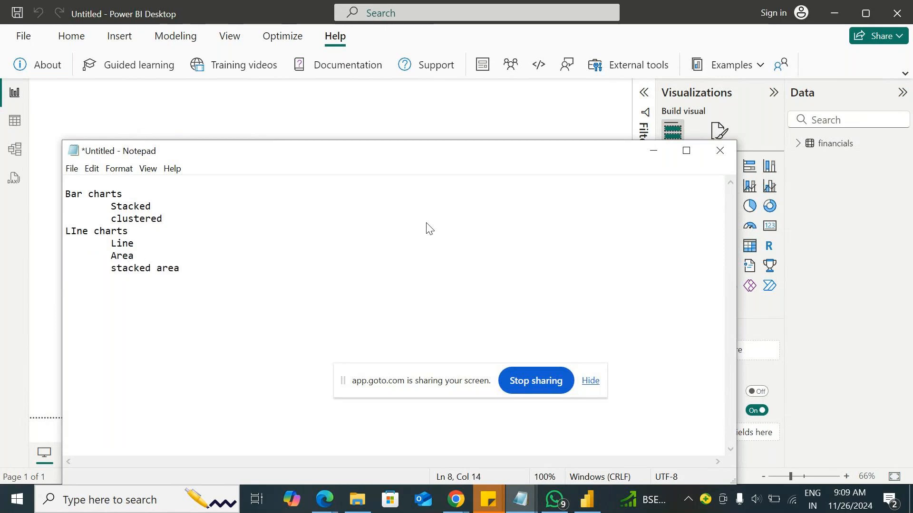
# Append '-->horiizontal | Vertical' to both the Stacked and clustered lines.
pyautogui.click(186, 206)
pyautogui.write('-->r')
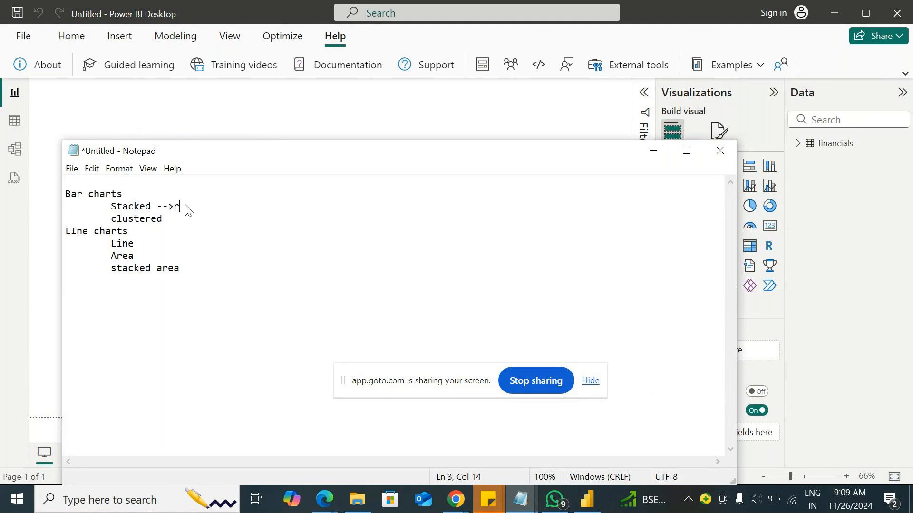
pyautogui.press('BackSpace')
pyautogui.moveTo(334, 157); pyautogui.dragTo(259, 199)
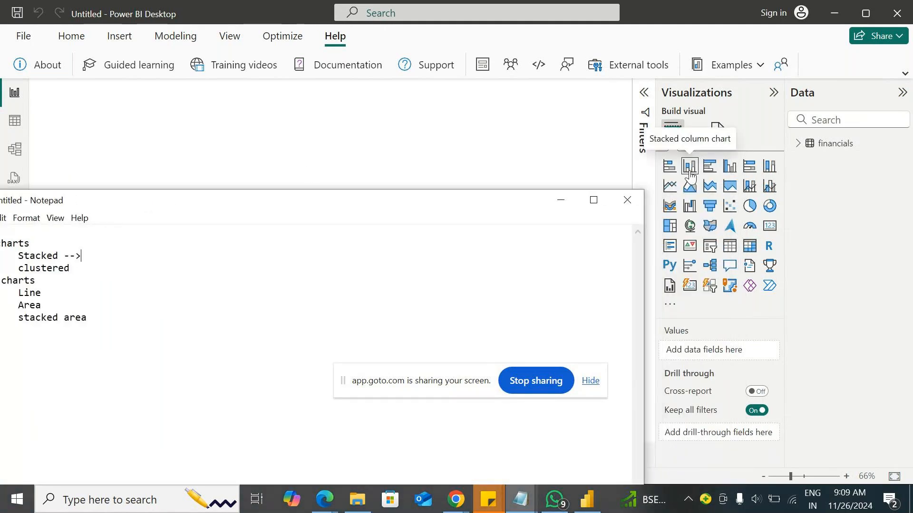
pyautogui.moveTo(327, 201); pyautogui.dragTo(427, 153)
pyautogui.write('horiizo')
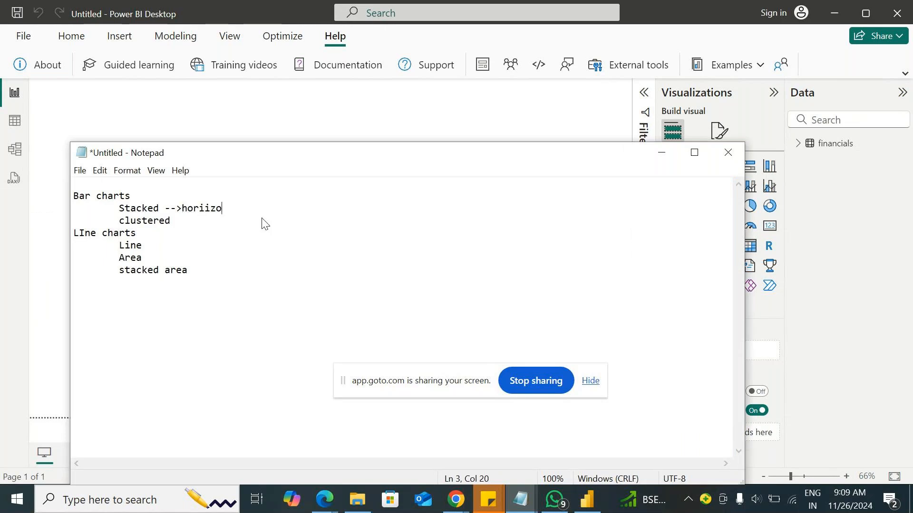
pyautogui.write('ntal | Vertical')
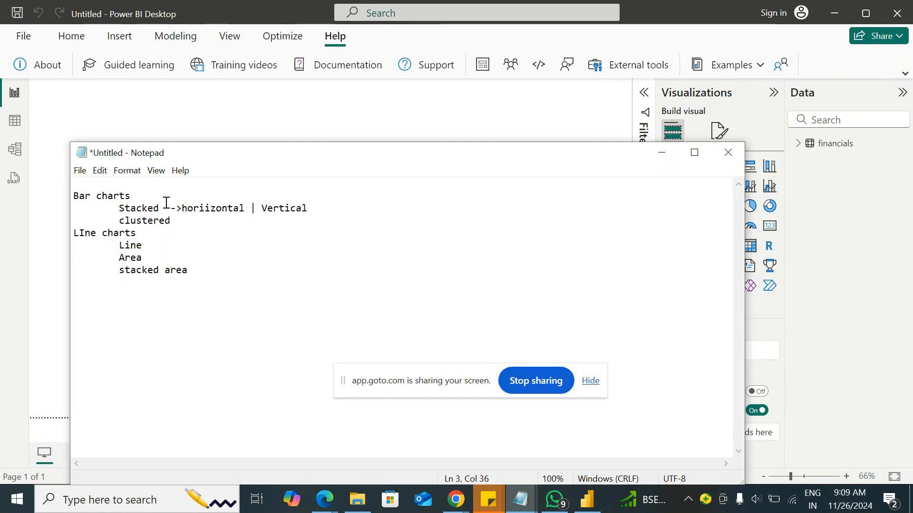
pyautogui.moveTo(182, 208); pyautogui.dragTo(314, 209)
pyautogui.hotkey('ctrl', 'c')
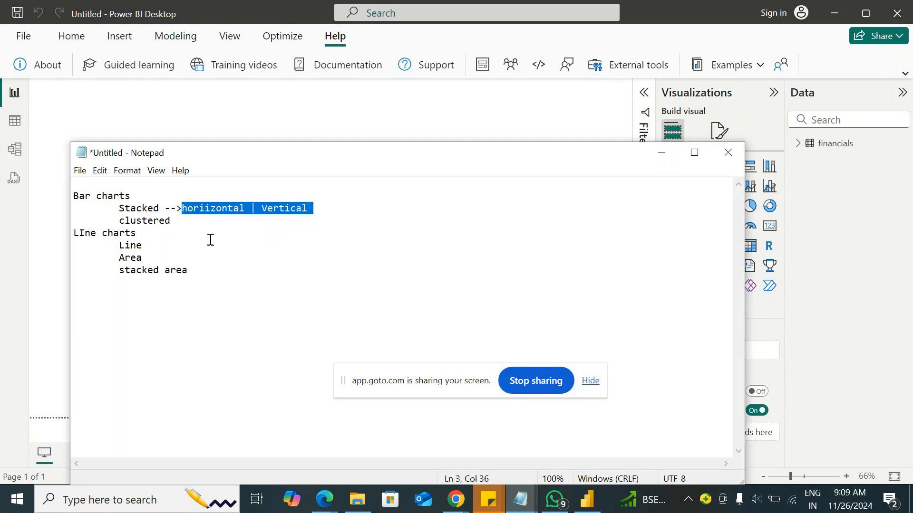
pyautogui.click(205, 227)
pyautogui.write('-->')
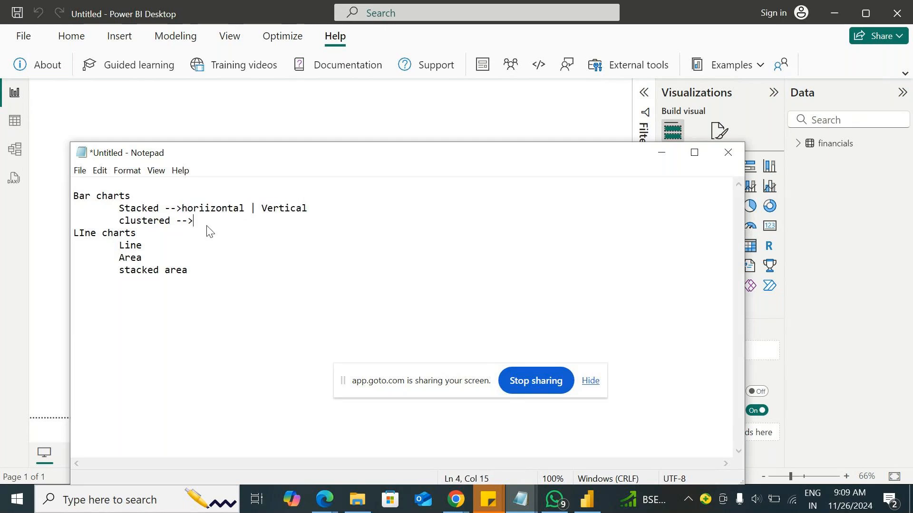
pyautogui.hotkey('ctrl', 'v')
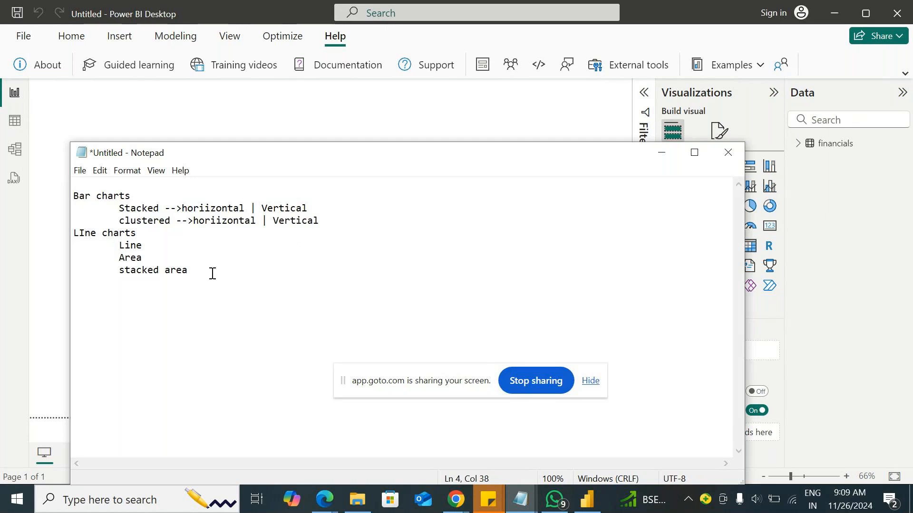
# Add dashed dividers around a '7 visualziations' heading, then minimise Notepad.
pyautogui.click(232, 276)
pyautogui.press('Return')
pyautogui.press('Return')
pyautogui.press('Return')
pyautogui.write('----------------------------------------------------------------------------')
pyautogui.press('Return')
pyautogui.write('7 vs')
pyautogui.press('BackSpace')
pyautogui.write('isualziat')
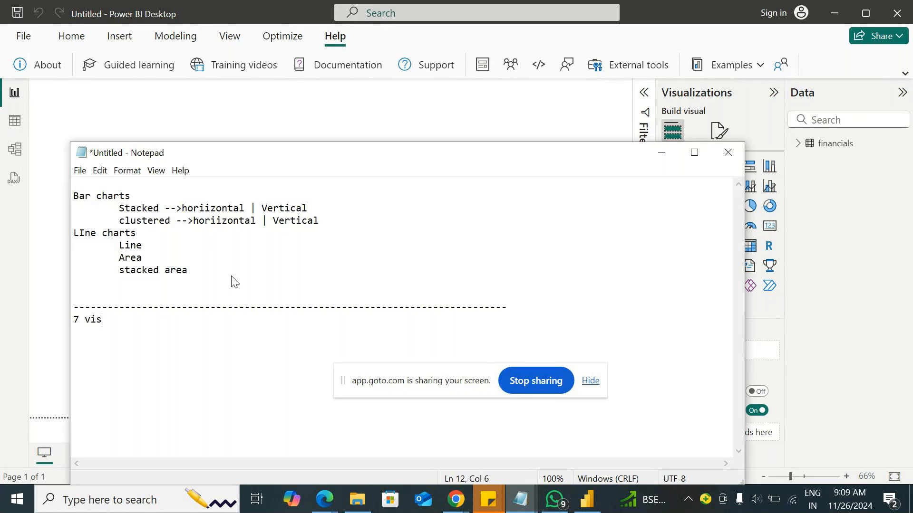
pyautogui.write('s :')
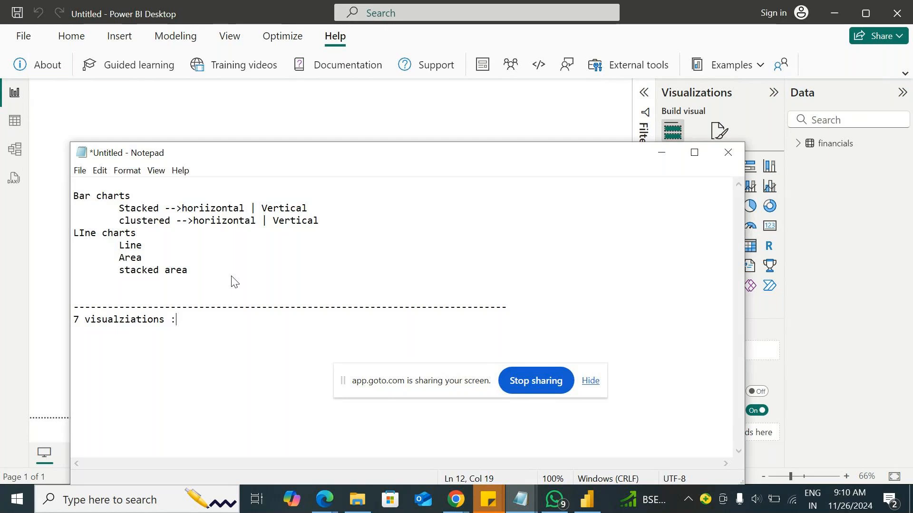
pyautogui.press('Return')
pyautogui.press('Return')
pyautogui.write('--------------------------------------------------------------')
pyautogui.moveTo(315, 221); pyautogui.dragTo(118, 208)
pyautogui.click(658, 151)
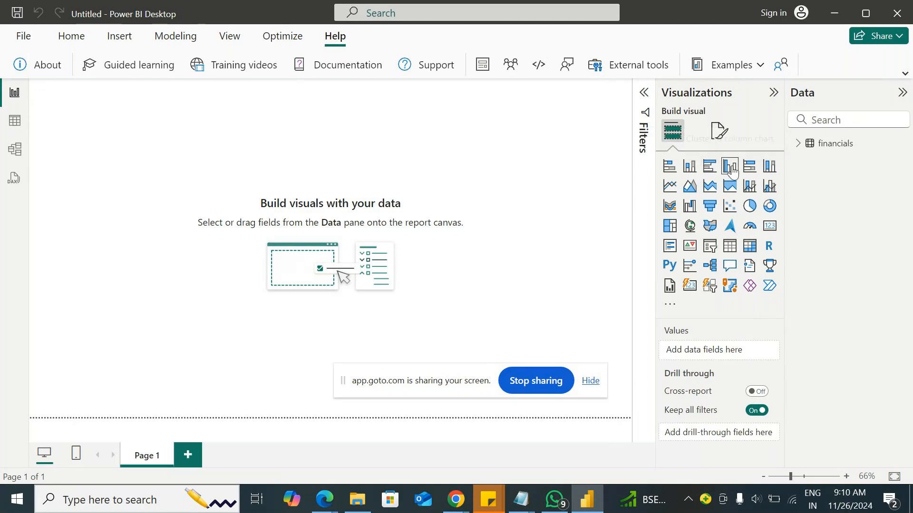
# Build a stacked column chart of Sum of Sales by Country and resize it.
pyautogui.moveTo(398, 387); pyautogui.dragTo(383, 455)
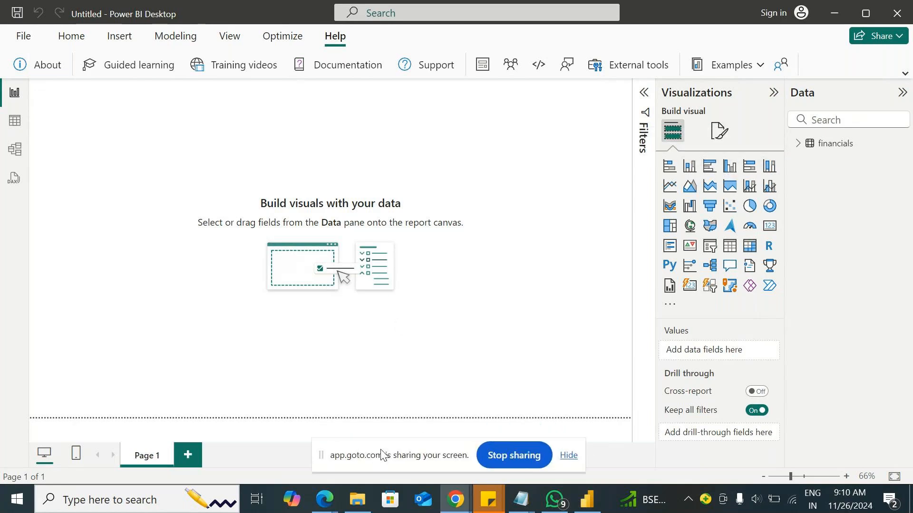
pyautogui.click(798, 144)
pyautogui.click(689, 167)
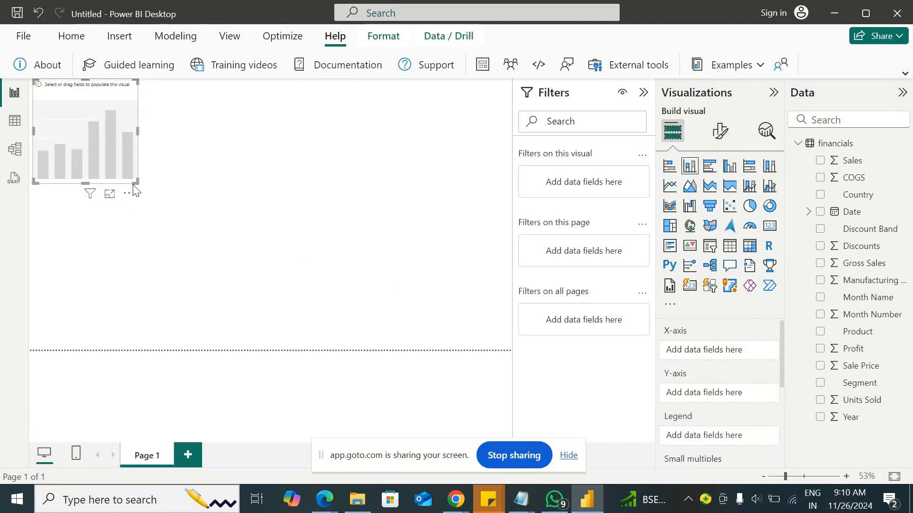
pyautogui.moveTo(137, 183); pyautogui.dragTo(355, 285)
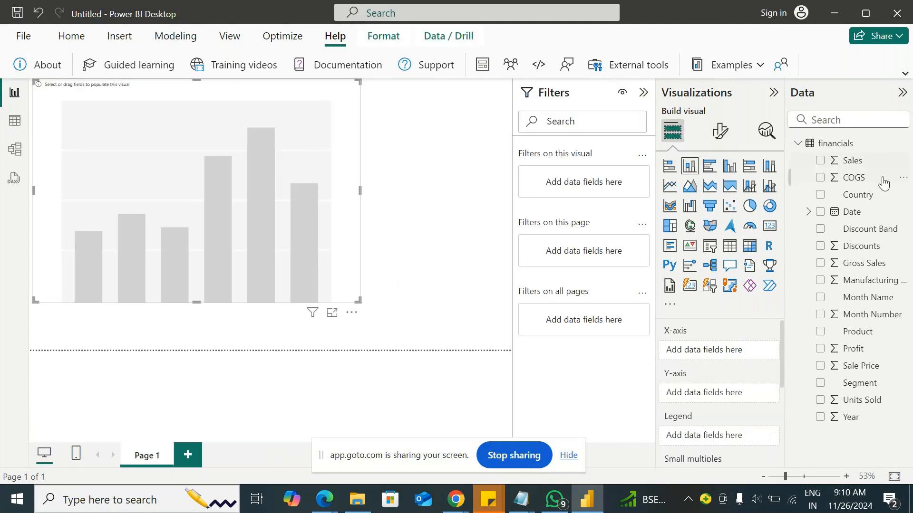
pyautogui.click(820, 194)
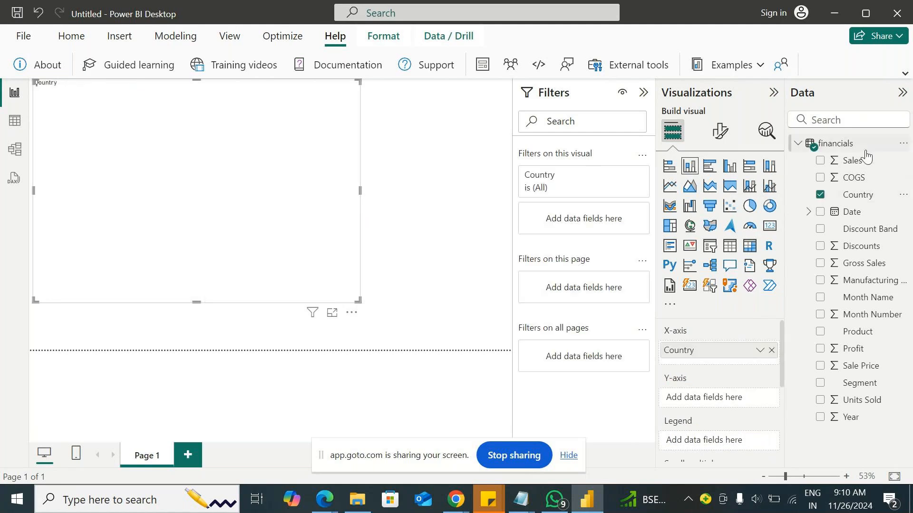
pyautogui.moveTo(862, 164); pyautogui.dragTo(316, 171)
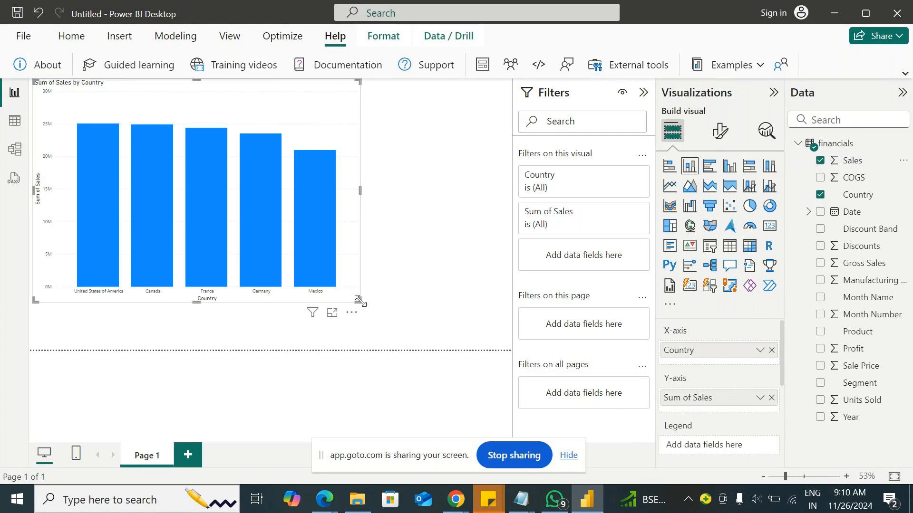
pyautogui.moveTo(358, 299); pyautogui.dragTo(287, 350)
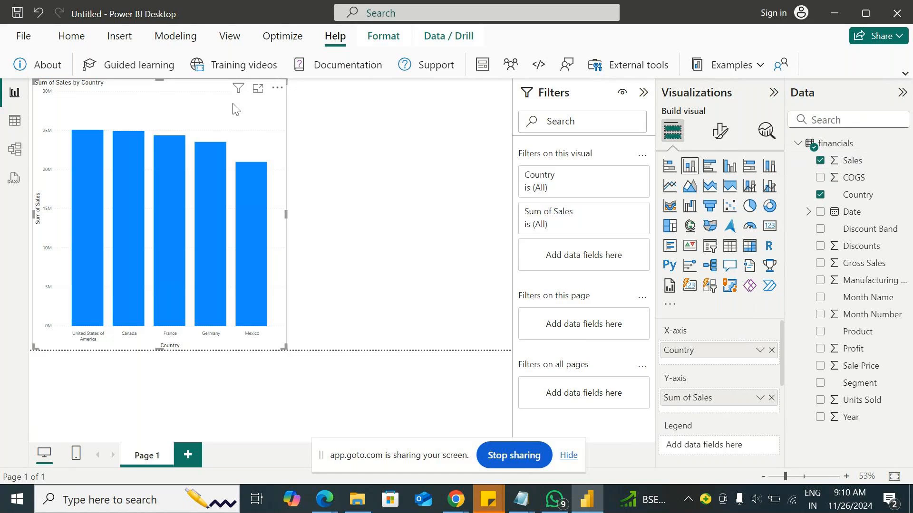
# Duplicate the chart and make the copy a clustered column chart beside it.
pyautogui.hotkey('ctrl', 'c')
pyautogui.hotkey('ctrl', 'v')
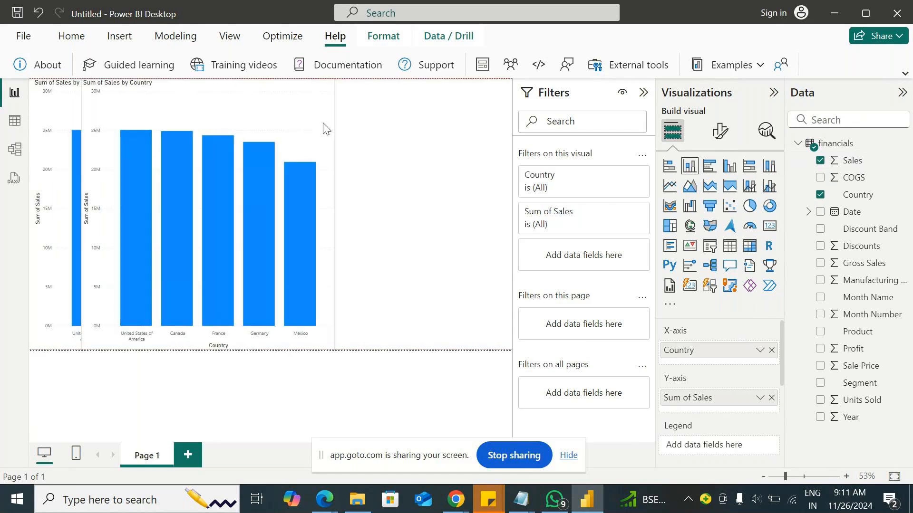
pyautogui.click(730, 166)
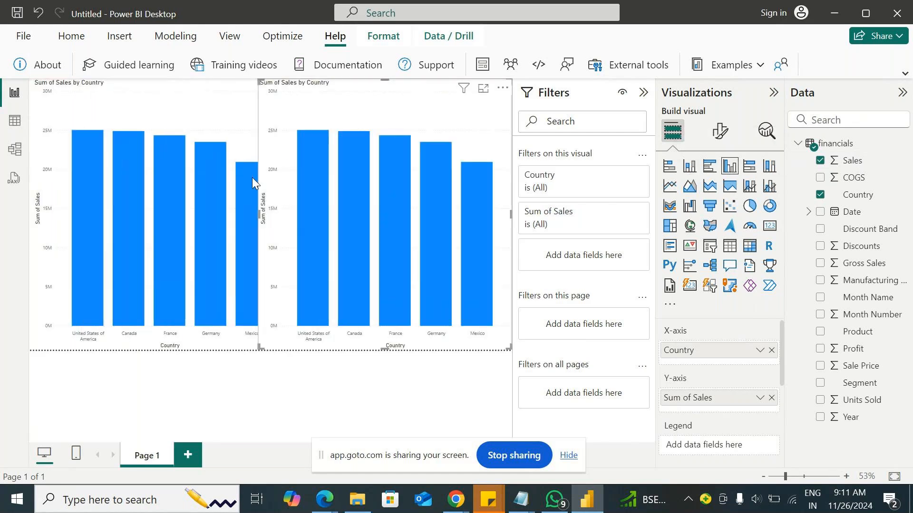
pyautogui.moveTo(262, 346); pyautogui.dragTo(282, 352)
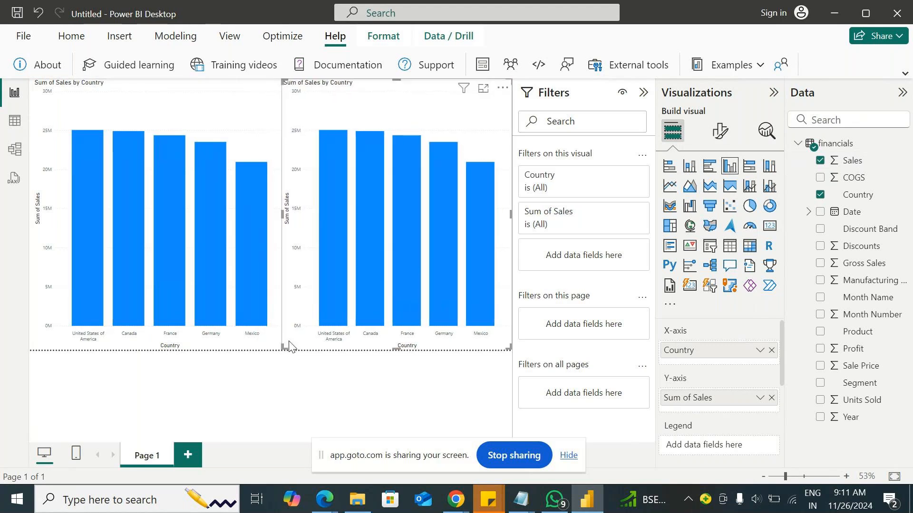
pyautogui.click(865, 93)
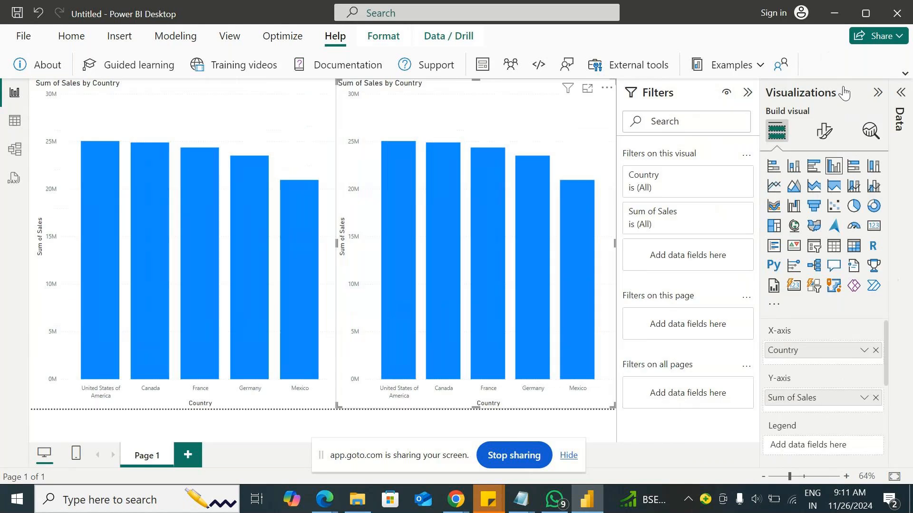
pyautogui.moveTo(520, 499)
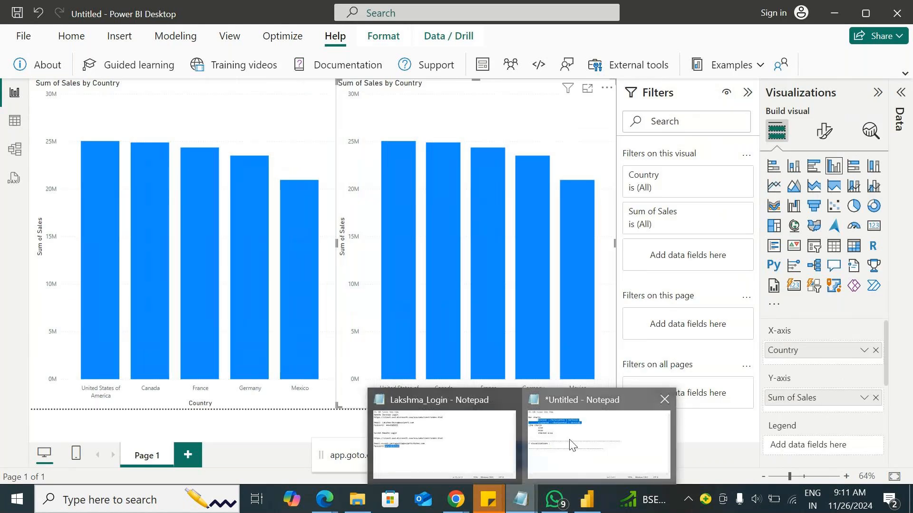
pyautogui.click(568, 442)
# Highlight the chart-type outline in Notepad, minimise it, and select the left sales chart.
pyautogui.moveTo(197, 275); pyautogui.dragTo(66, 202)
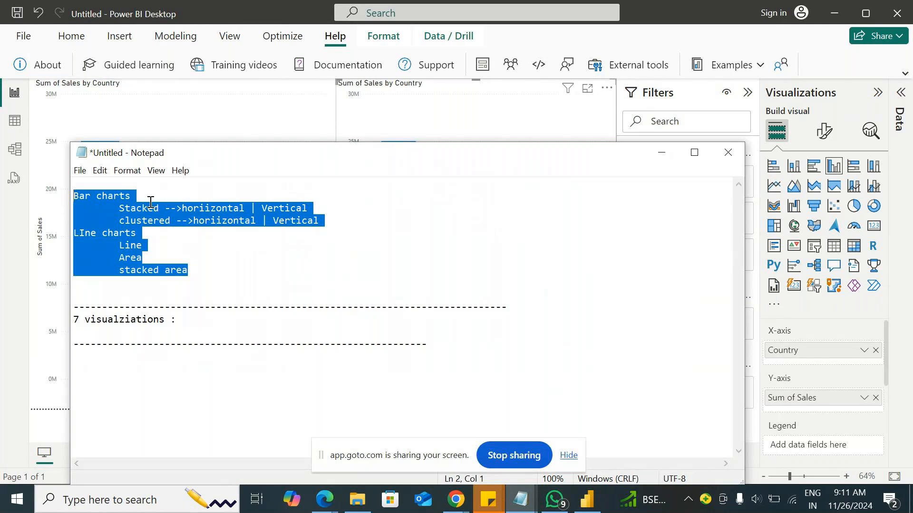
pyautogui.click(660, 153)
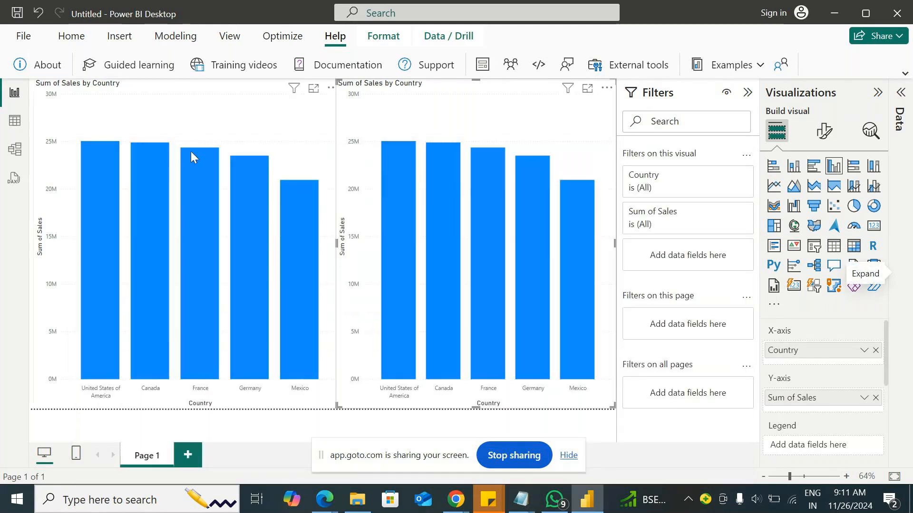
pyautogui.click(191, 110)
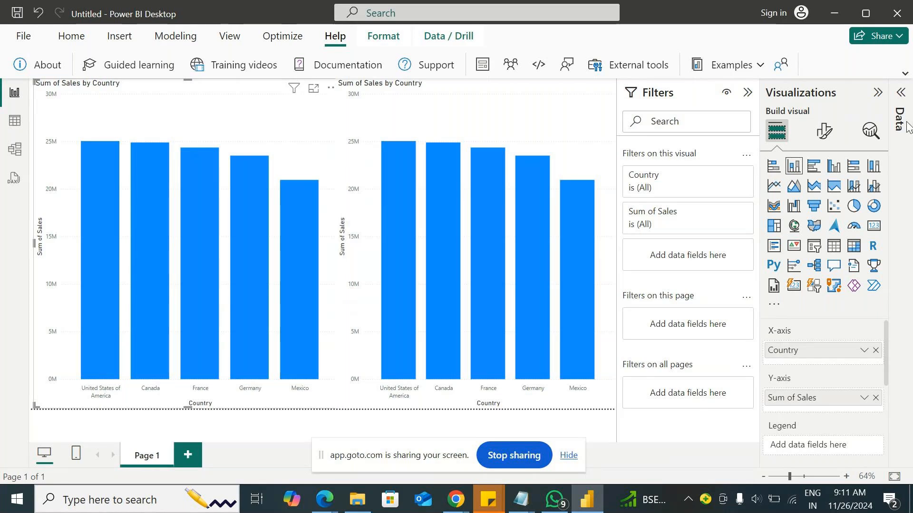
pyautogui.click(507, 114)
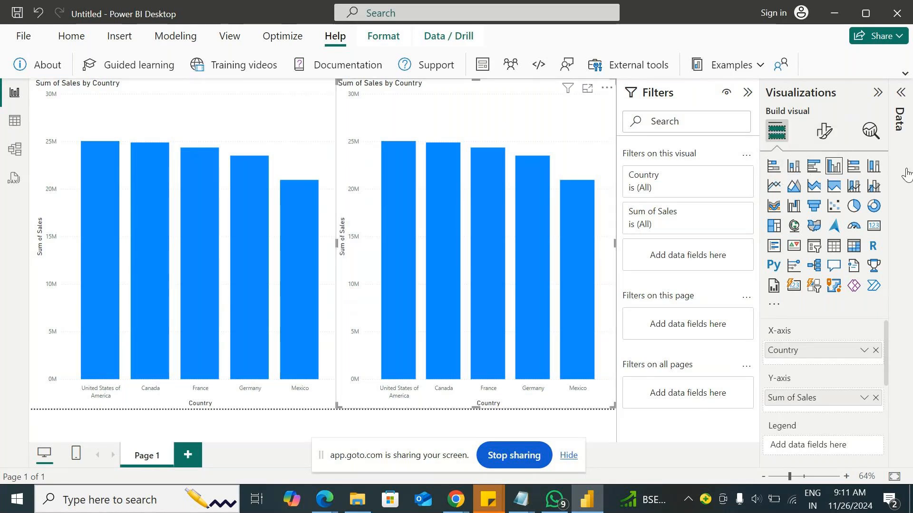
pyautogui.click(252, 120)
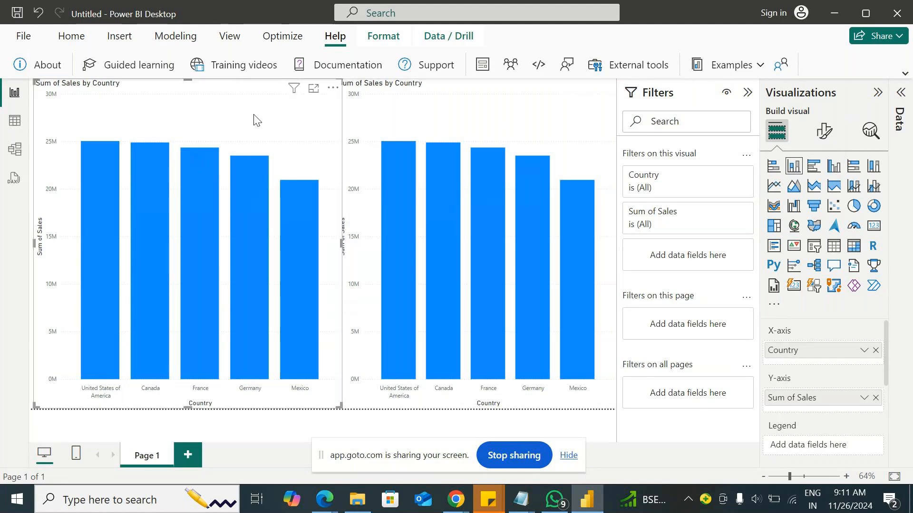
# Convert both charts to clustered bar charts and hide the side panes.
pyautogui.click(774, 167)
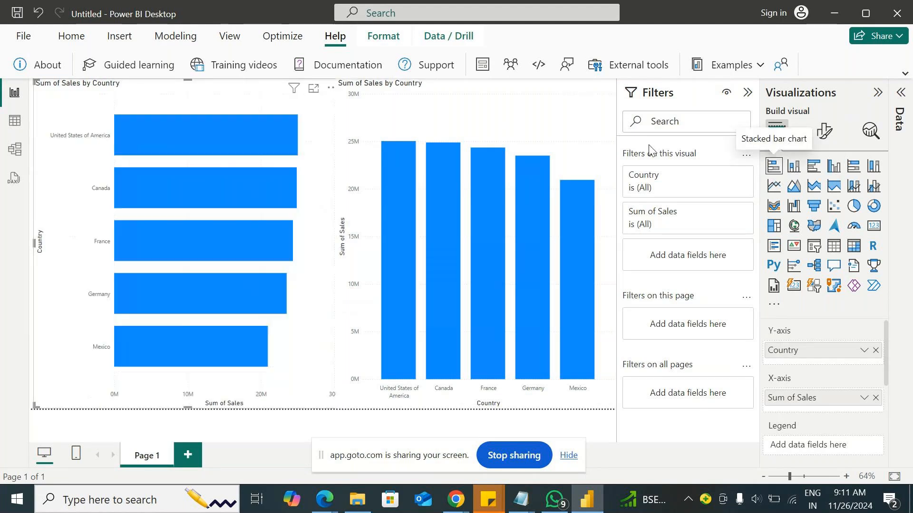
pyautogui.click(814, 167)
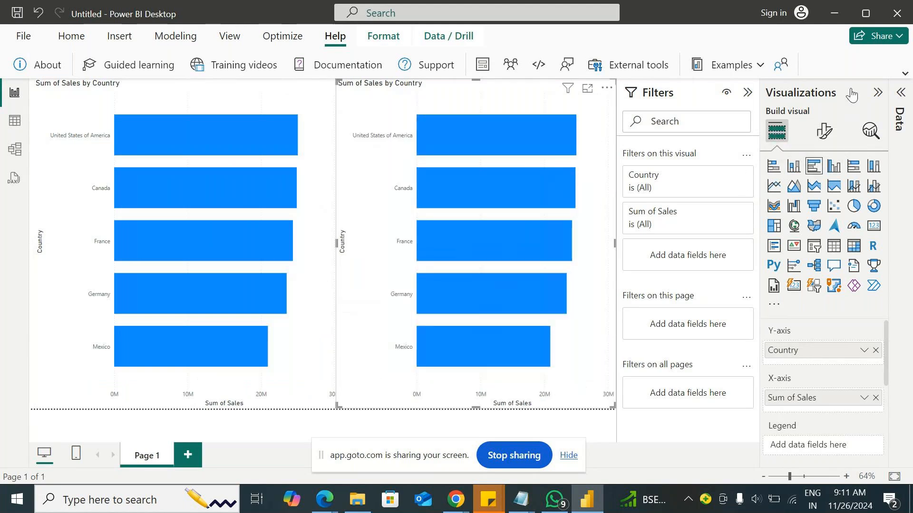
pyautogui.click(878, 92)
pyautogui.click(846, 93)
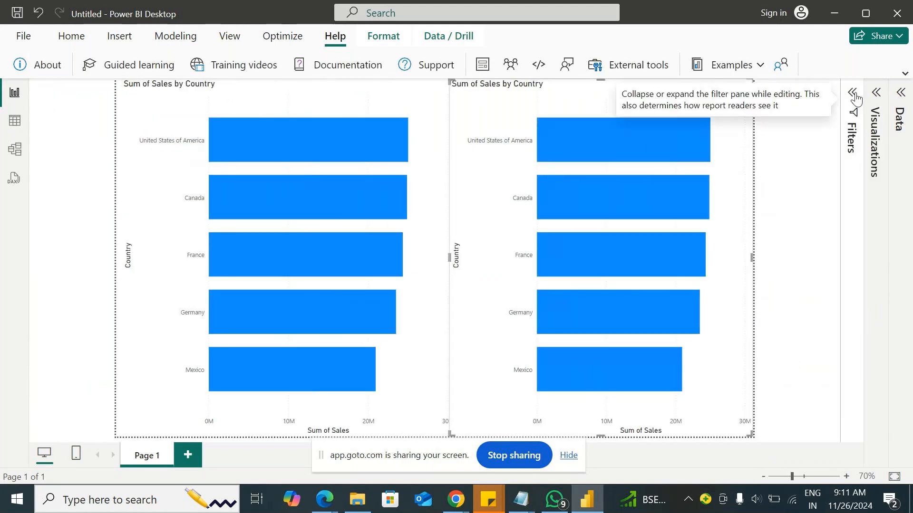
# Align the left bar chart to the page edge and adjust both charts' widths.
pyautogui.click(267, 104)
pyautogui.moveTo(282, 101); pyautogui.dragTo(263, 100)
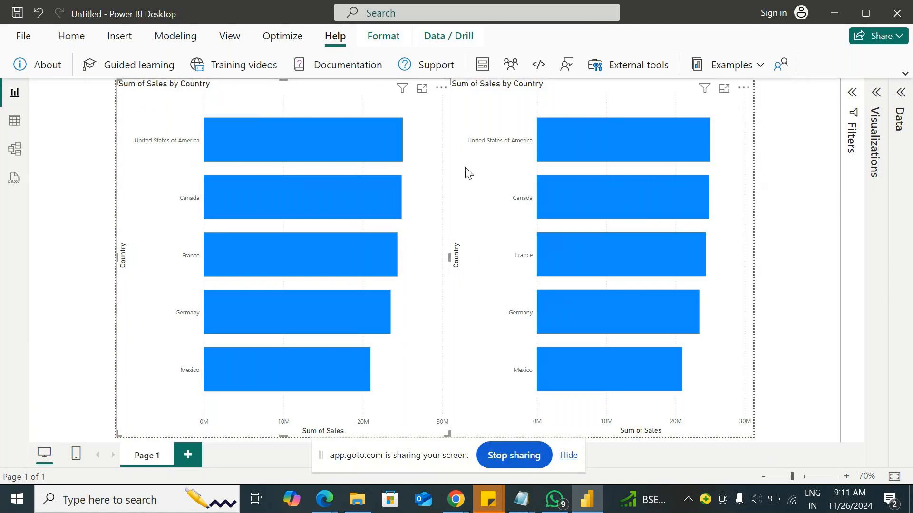
pyautogui.moveTo(446, 433)
pyautogui.mouseDown()
pyautogui.moveTo(410, 440)
pyautogui.moveTo(442, 436)
pyautogui.mouseUp()
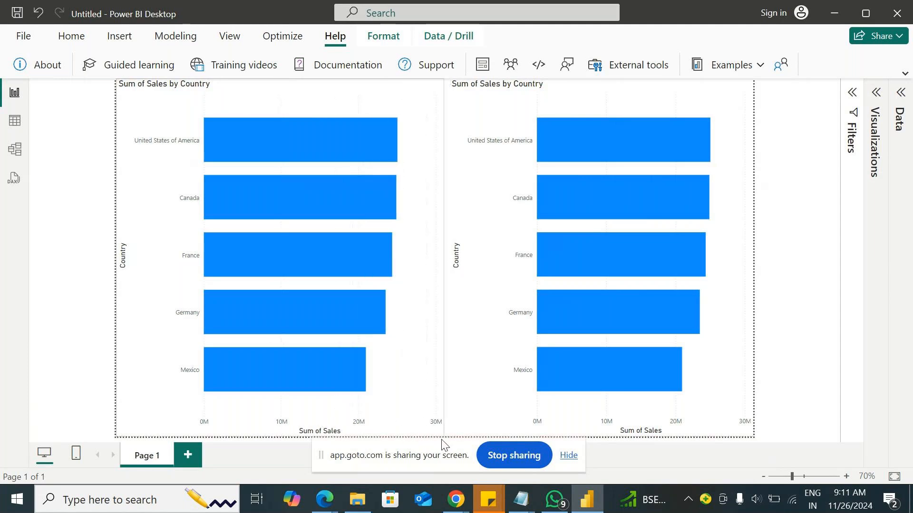
pyautogui.click(511, 104)
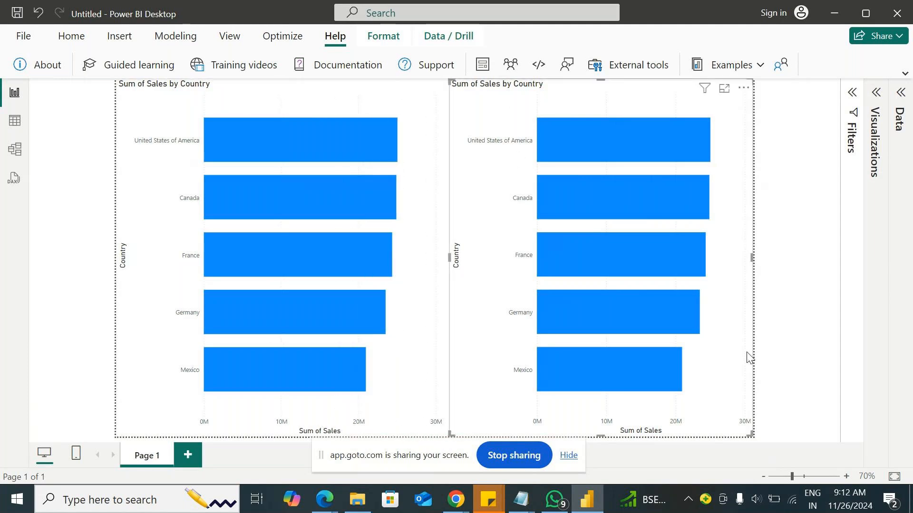
pyautogui.moveTo(750, 435)
pyautogui.mouseDown()
pyautogui.moveTo(726, 436)
pyautogui.moveTo(751, 437)
pyautogui.mouseUp()
# Change the left chart back to vertical columns.
pyautogui.click(281, 89)
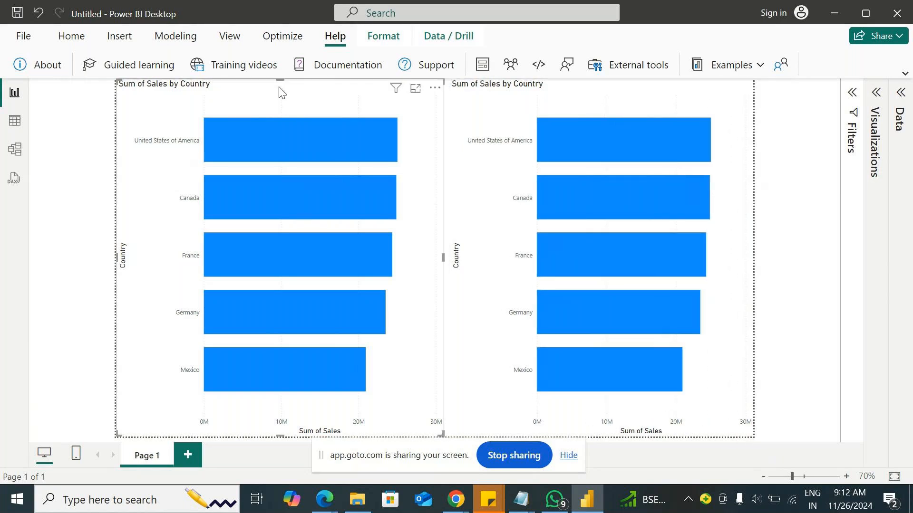
pyautogui.click(875, 94)
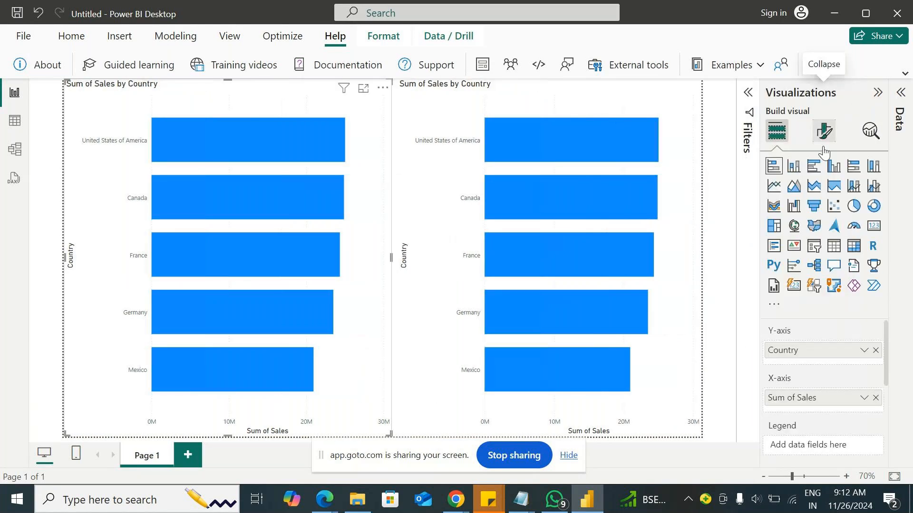
pyautogui.click(793, 166)
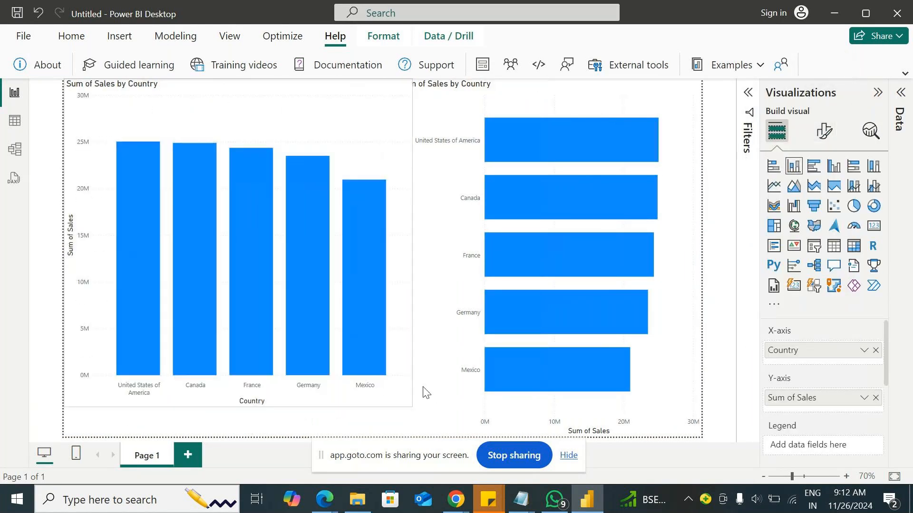
# Resize the left column chart to span the full page height.
pyautogui.moveTo(412, 408); pyautogui.dragTo(481, 339)
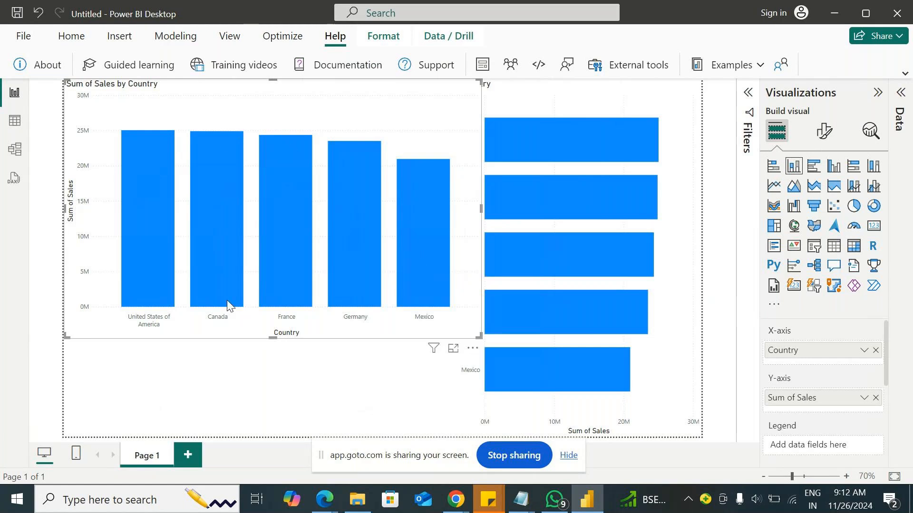
pyautogui.moveTo(227, 300)
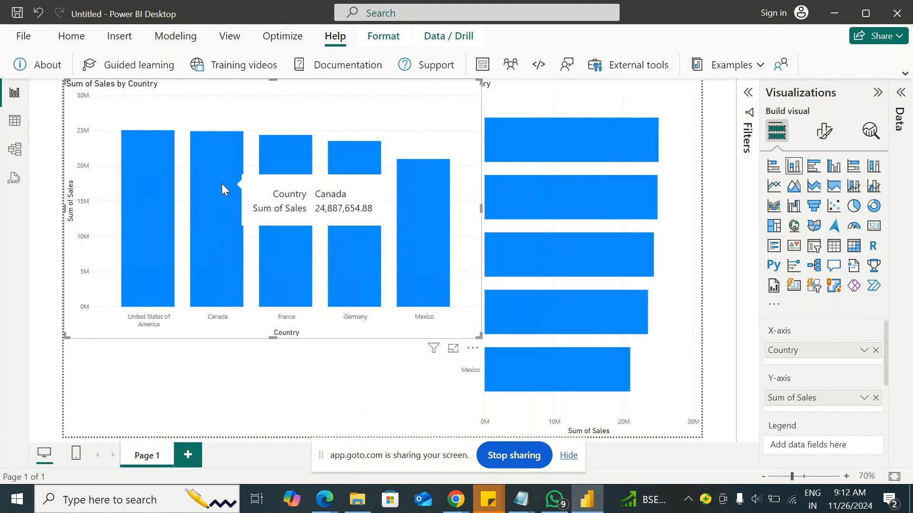
pyautogui.moveTo(479, 335); pyautogui.dragTo(397, 437)
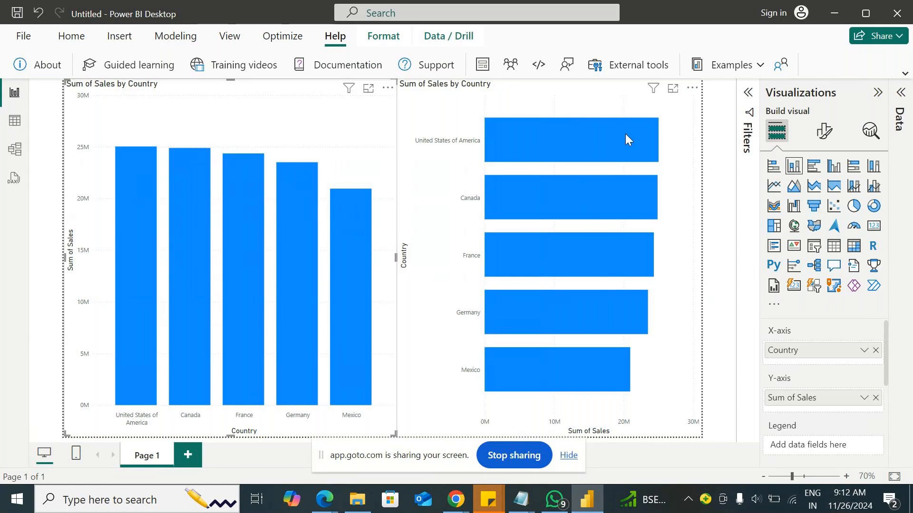
# Change the right bar chart back to a clustered column chart.
pyautogui.click(614, 106)
pyautogui.click(835, 169)
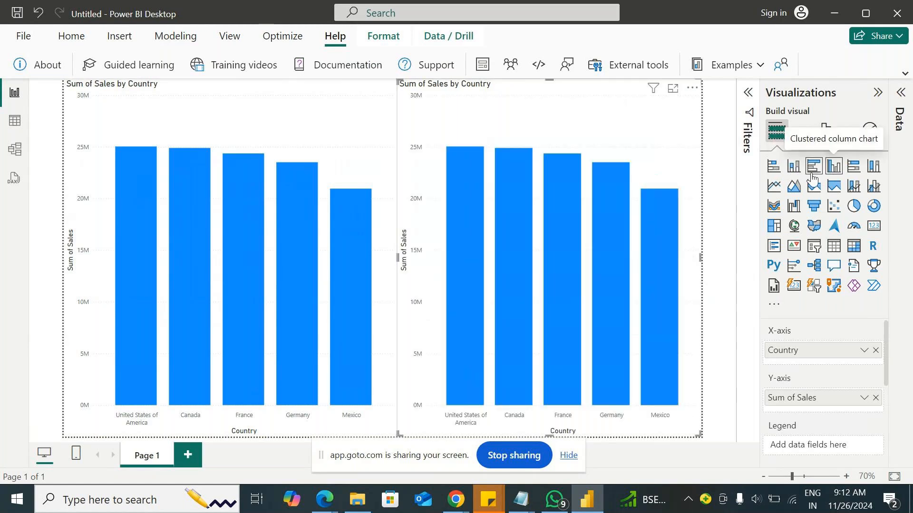
pyautogui.moveTo(555, 201)
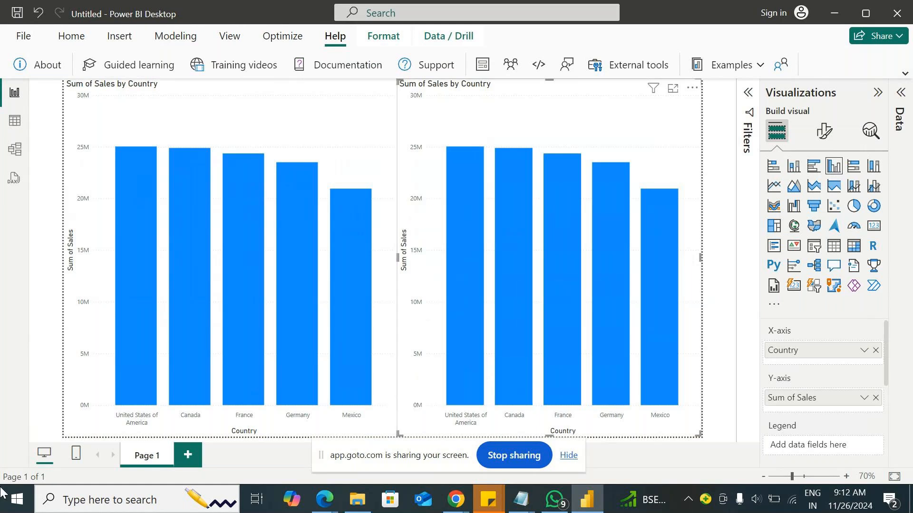
pyautogui.moveTo(322, 503)
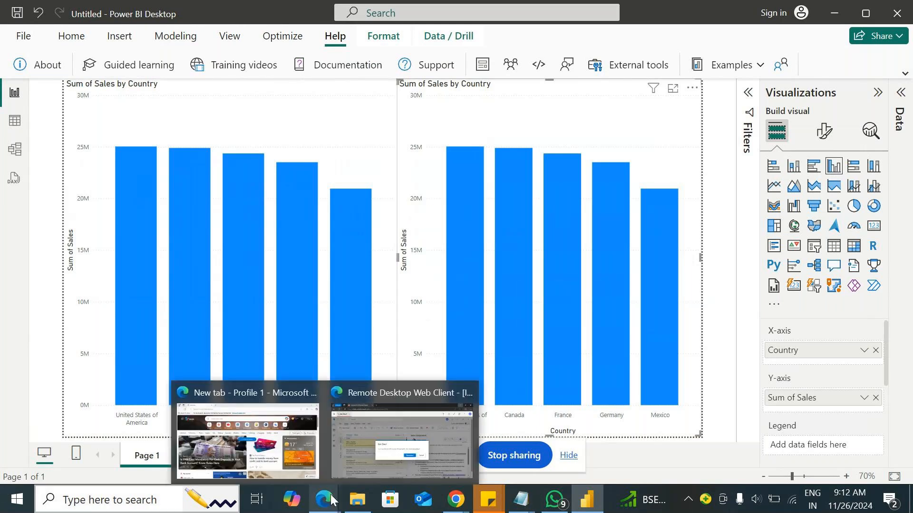
# Bring up GoTo Meeting, read the participant's 'no' reply in chat, and minimise the meeting window.
pyautogui.moveTo(461, 502)
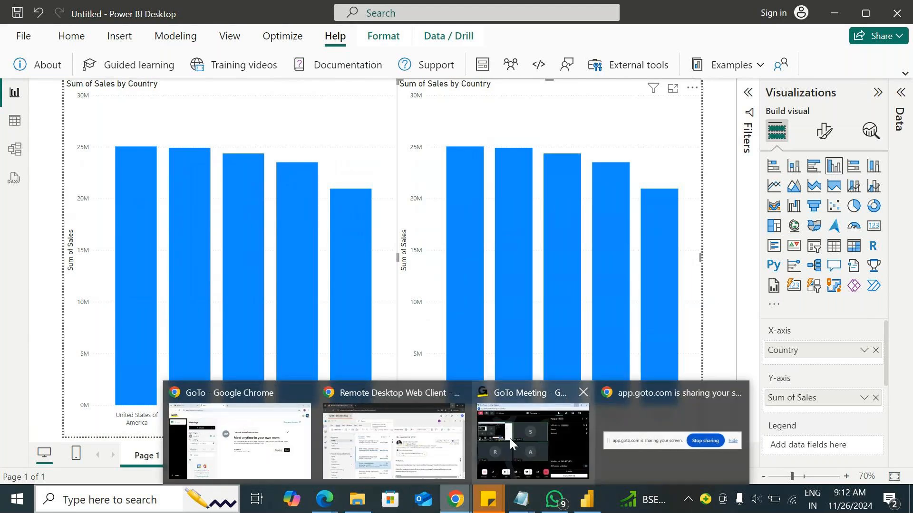
pyautogui.click(532, 437)
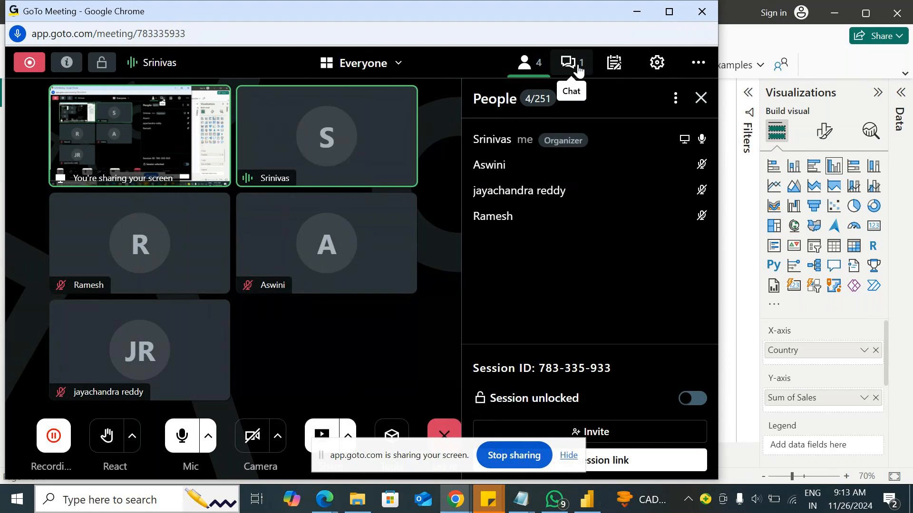
pyautogui.click(578, 69)
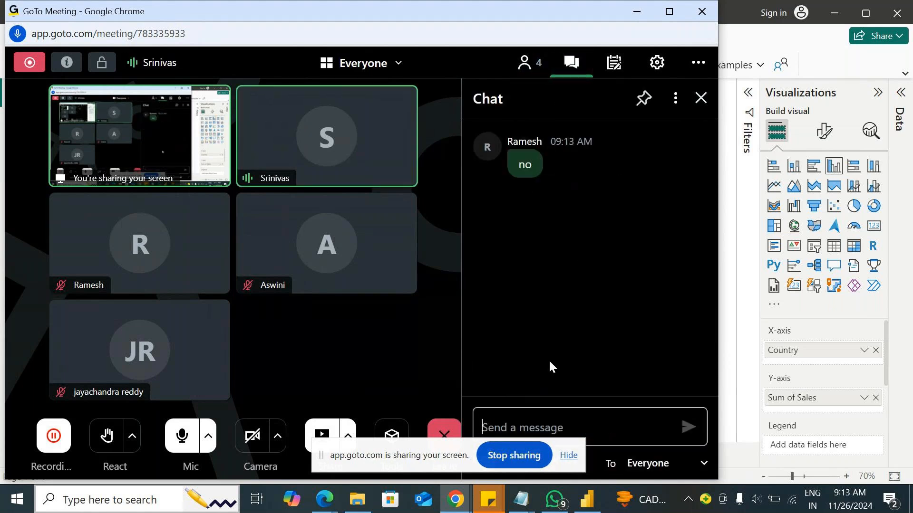
pyautogui.moveTo(444, 465); pyautogui.dragTo(609, 512)
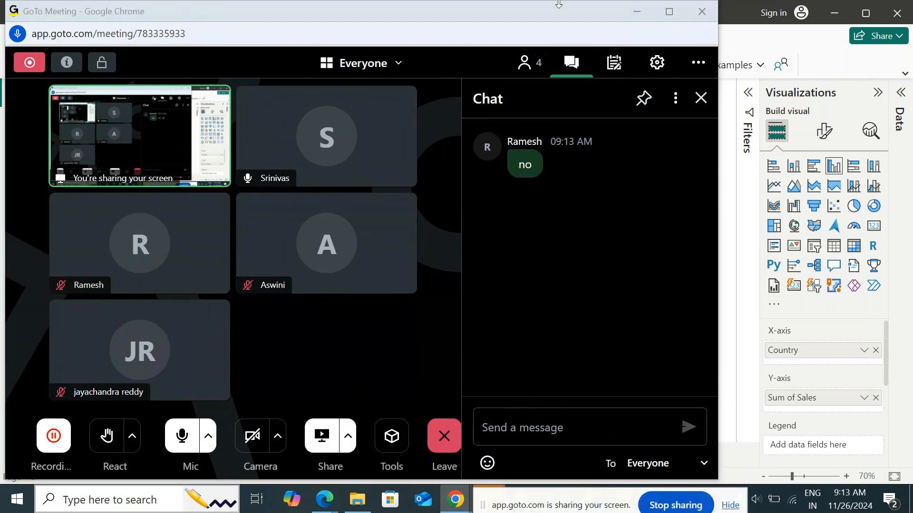
pyautogui.click(634, 15)
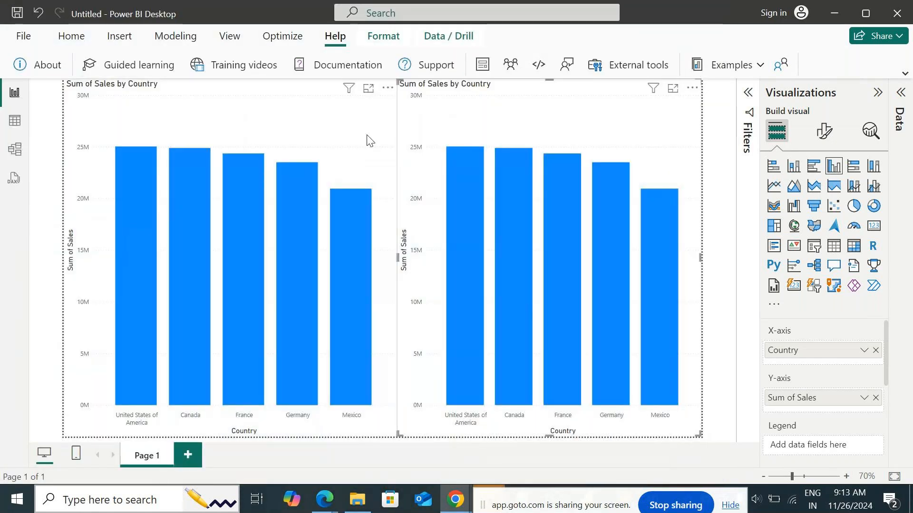
# Add Segment as the legend of the left stacked column sales chart.
pyautogui.click(336, 139)
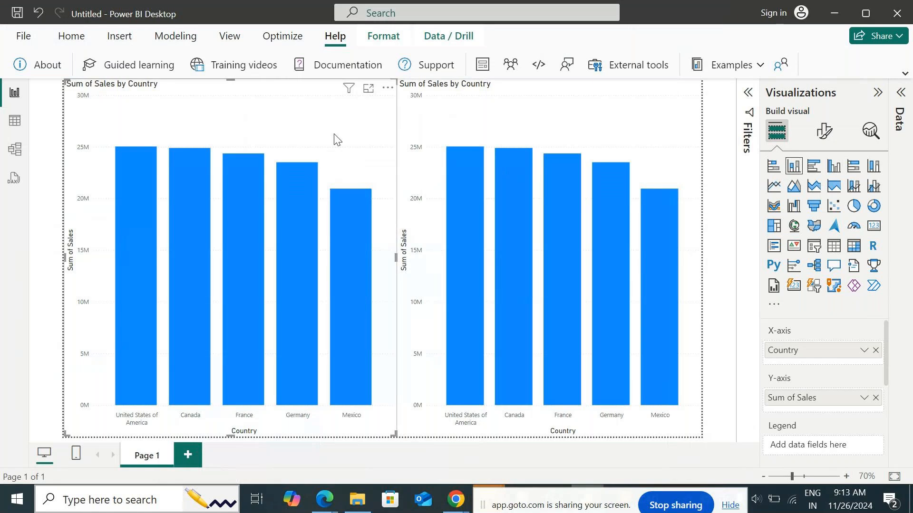
pyautogui.click(468, 132)
pyautogui.moveTo(468, 129); pyautogui.dragTo(485, 99)
pyautogui.click(287, 96)
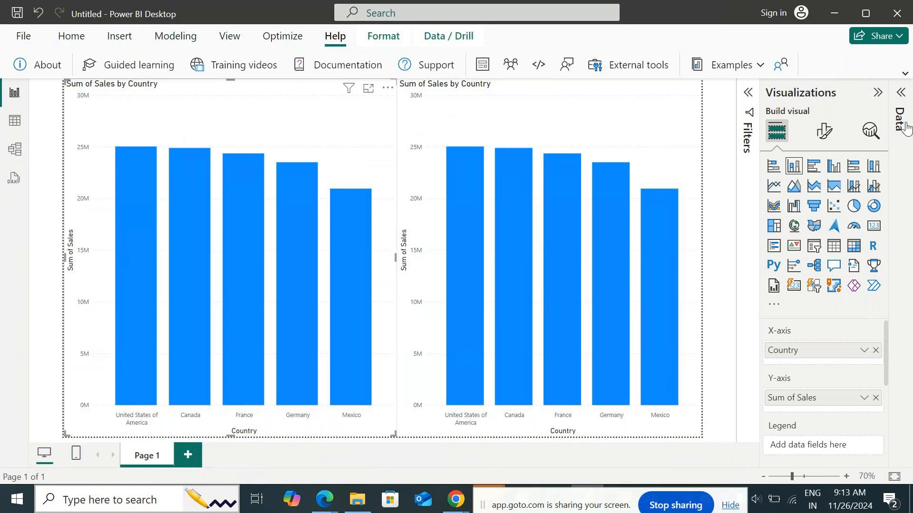
pyautogui.click(900, 95)
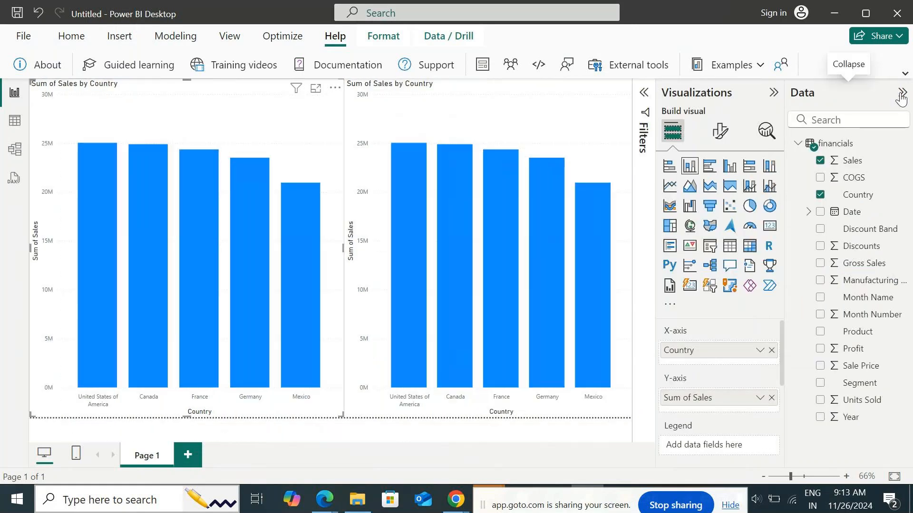
pyautogui.click(773, 93)
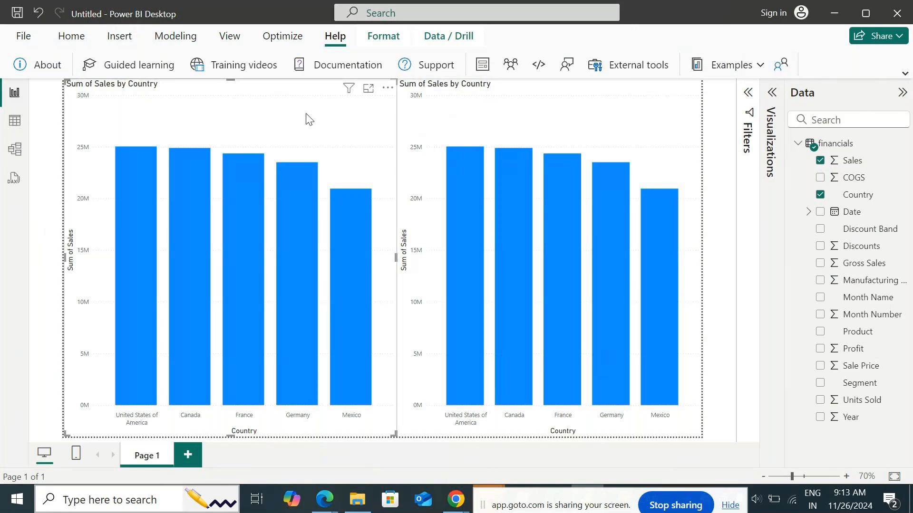
pyautogui.click(773, 95)
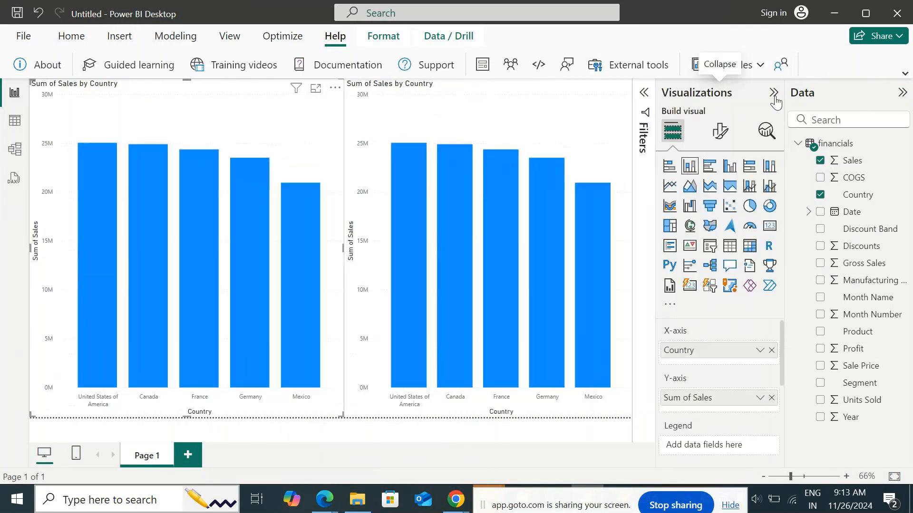
pyautogui.moveTo(861, 382); pyautogui.dragTo(766, 445)
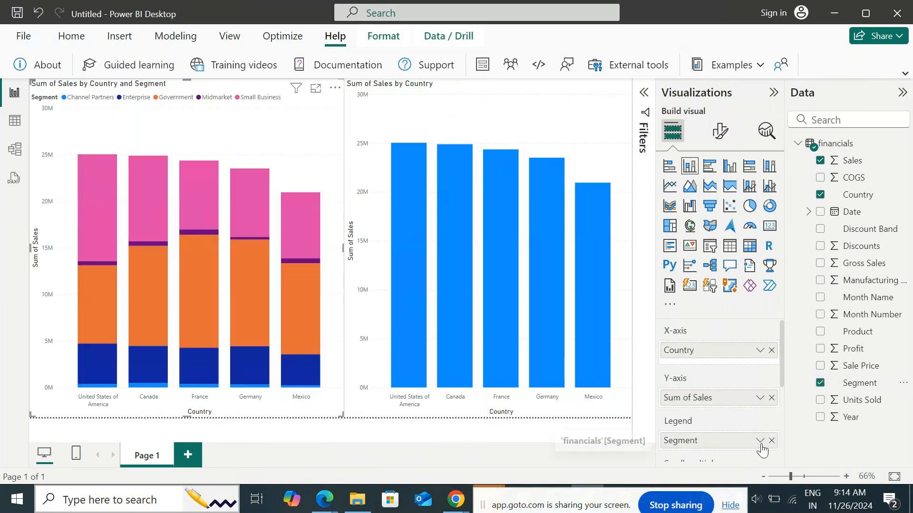
# Add Segment as the right clustered chart's legend, then collapse the Data and Visualizations panes.
pyautogui.click(471, 94)
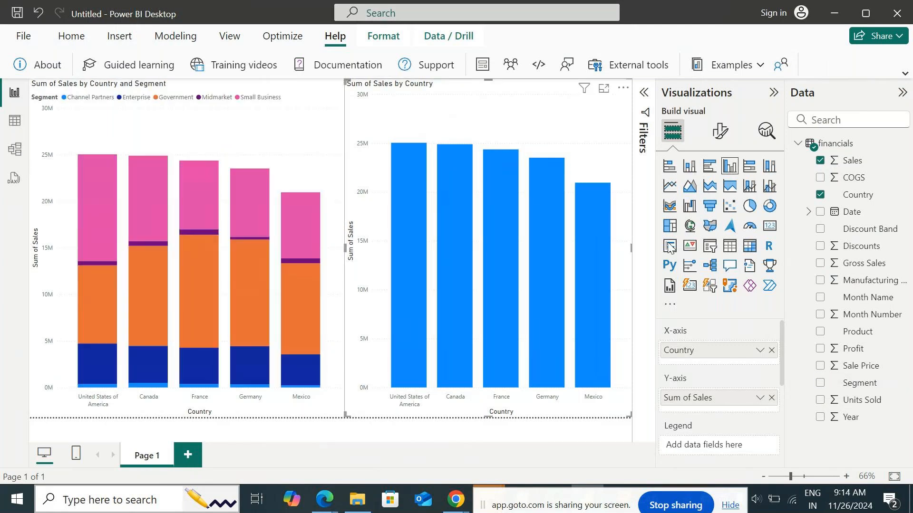
pyautogui.moveTo(808, 385); pyautogui.dragTo(757, 450)
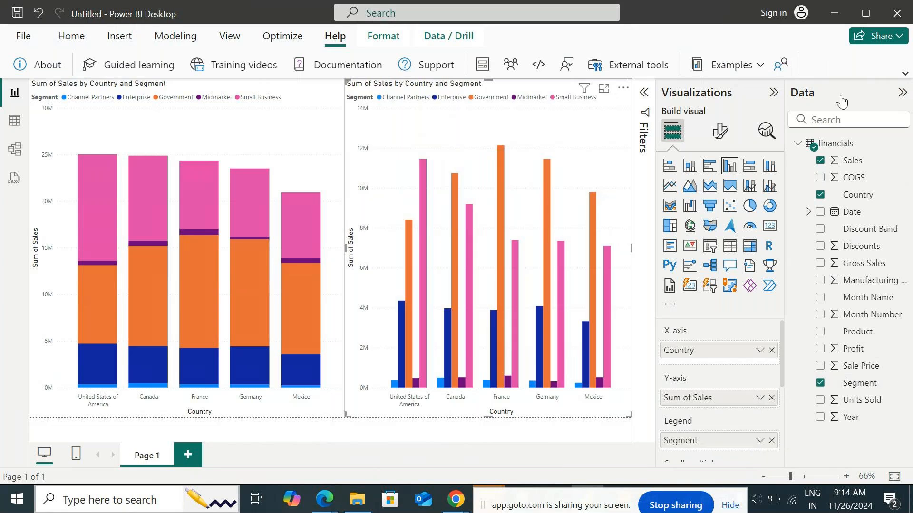
pyautogui.click(839, 96)
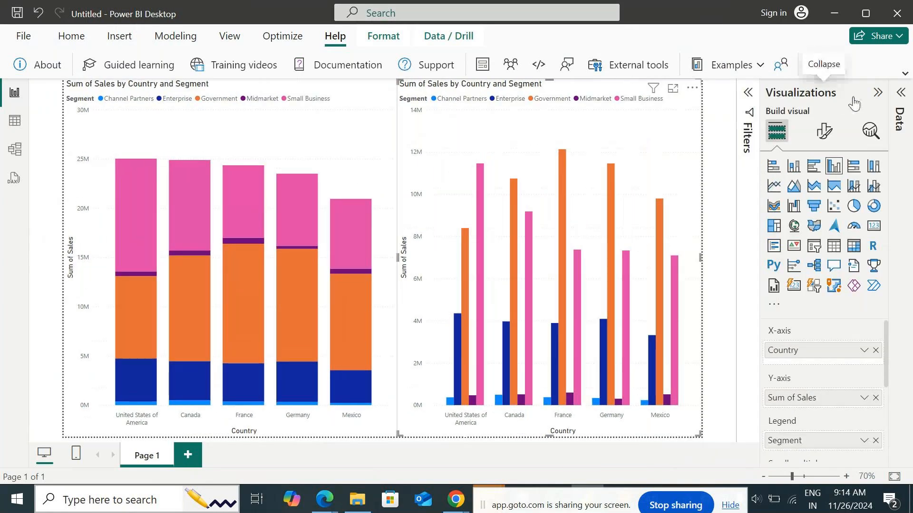
pyautogui.click(878, 92)
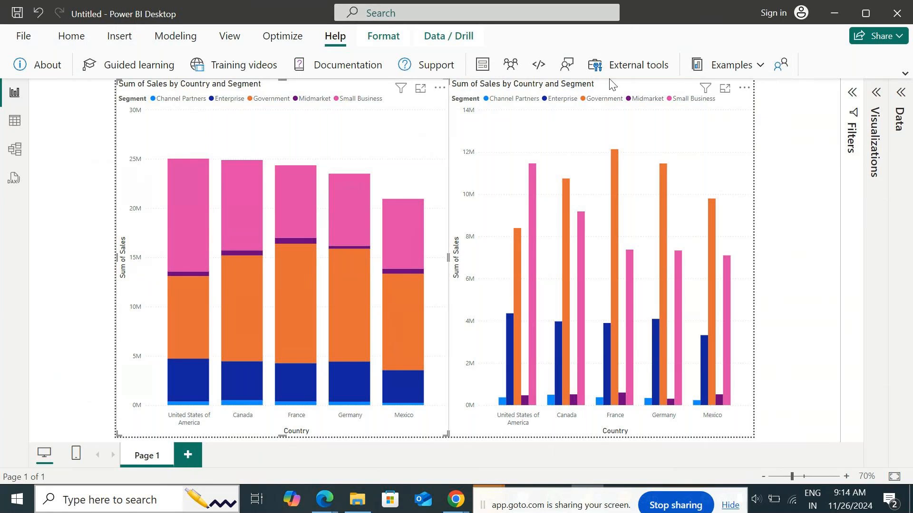
# Try the left chart as a Stacked bar chart and the right as a Clustered bar chart.
pyautogui.click(446, 94)
pyautogui.click(877, 112)
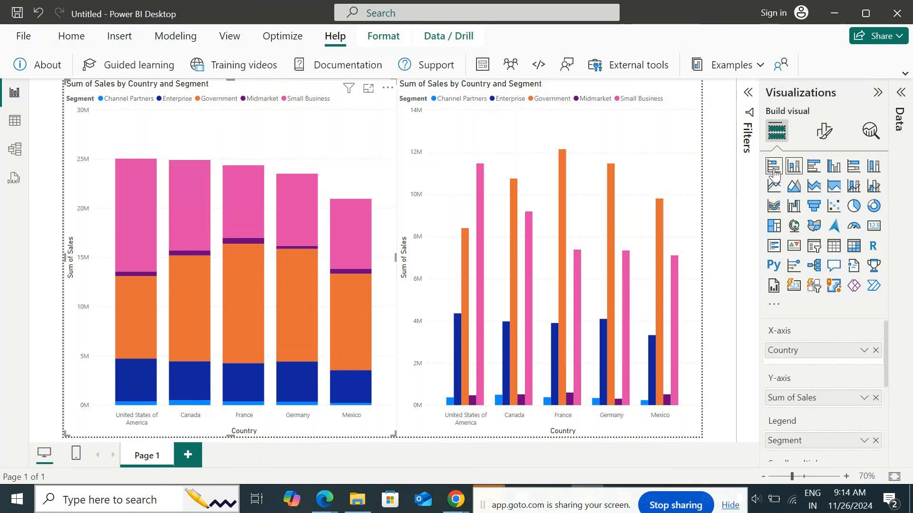
pyautogui.click(773, 168)
pyautogui.click(696, 169)
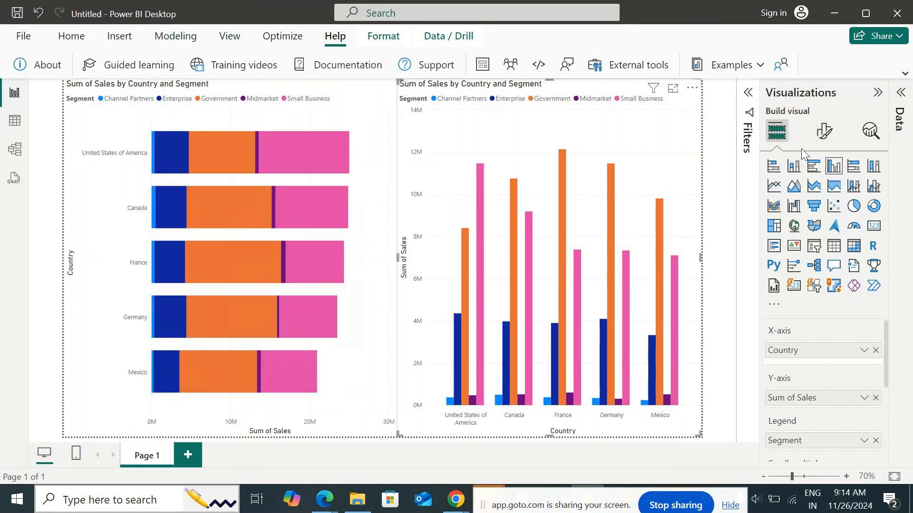
pyautogui.click(815, 168)
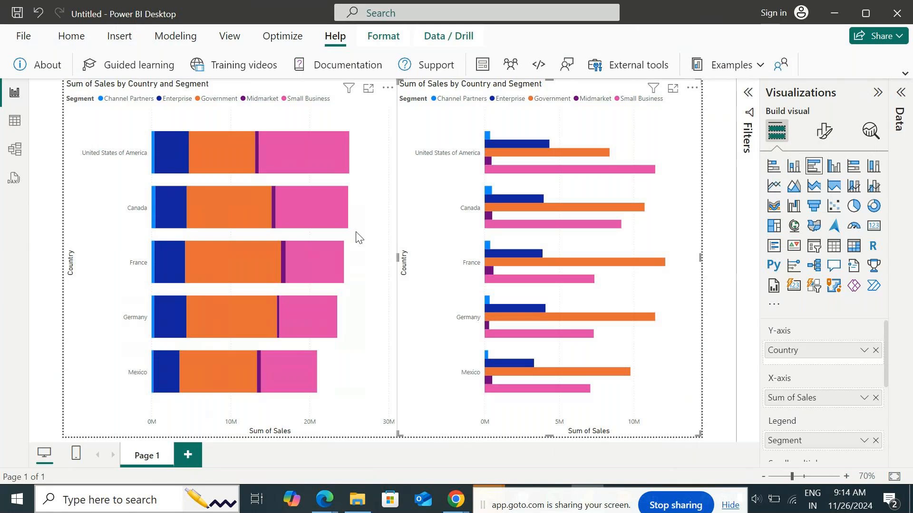
# Return the left chart to Stacked column and the right chart to Clustered column.
pyautogui.click(317, 123)
pyautogui.click(792, 167)
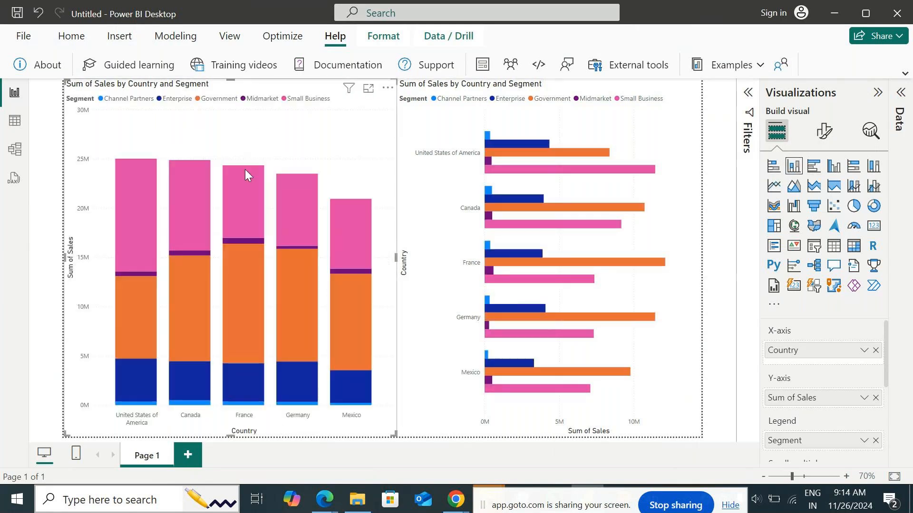
pyautogui.click(775, 166)
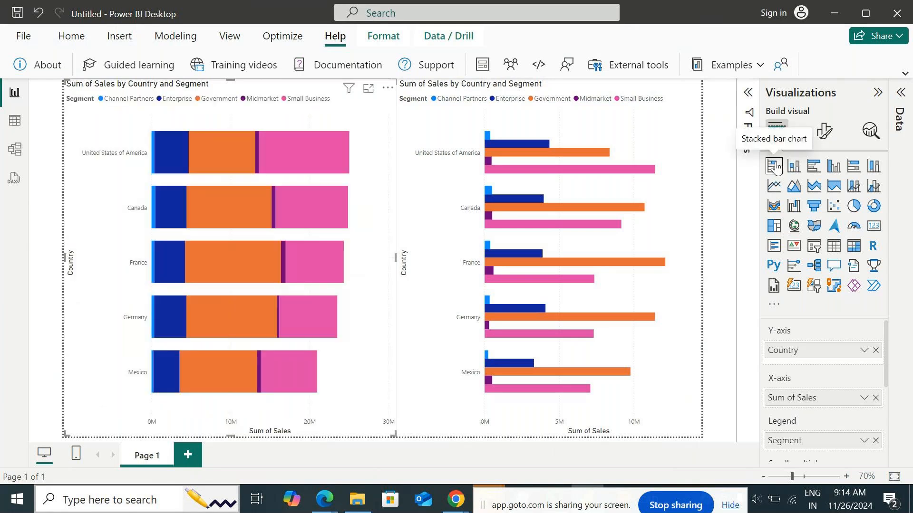
pyautogui.click(793, 167)
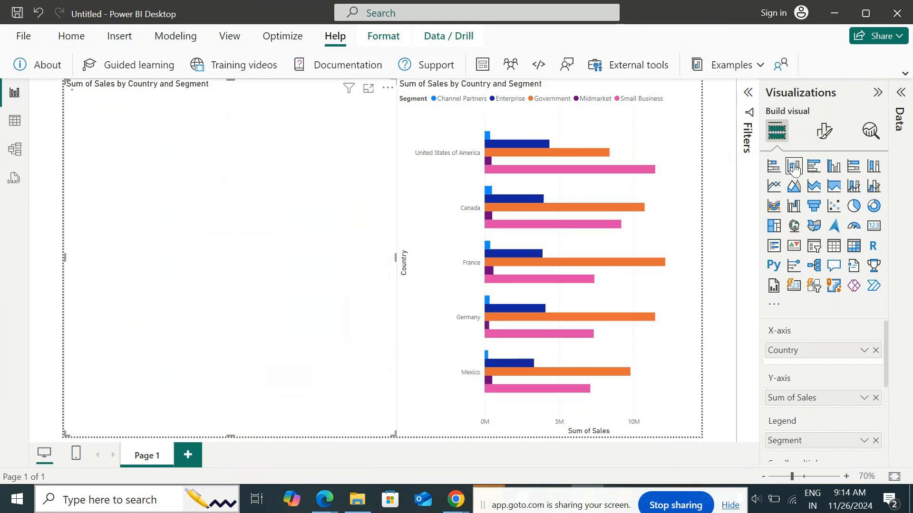
pyautogui.click(577, 127)
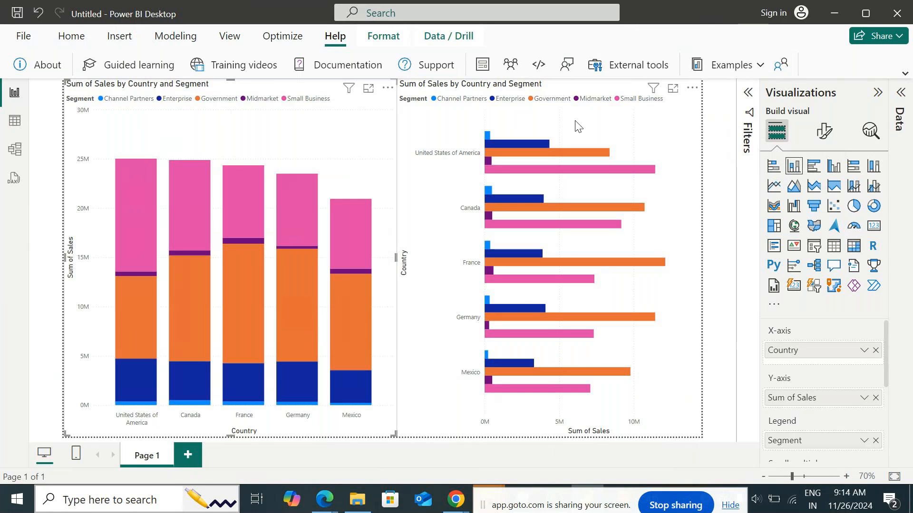
pyautogui.click(833, 166)
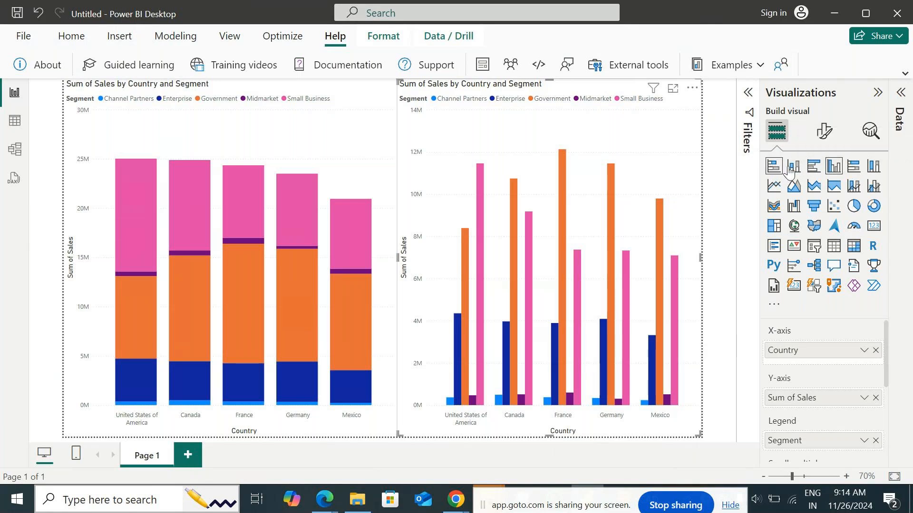
pyautogui.moveTo(324, 183)
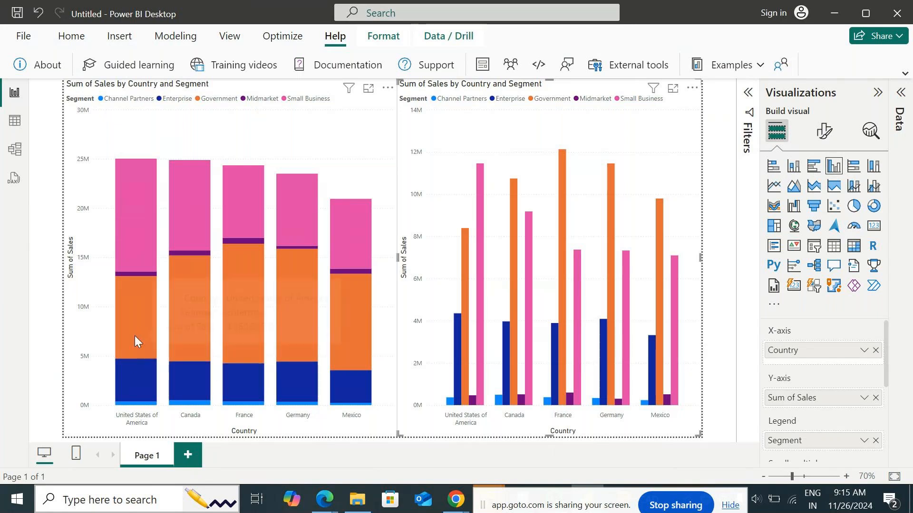
pyautogui.moveTo(147, 204)
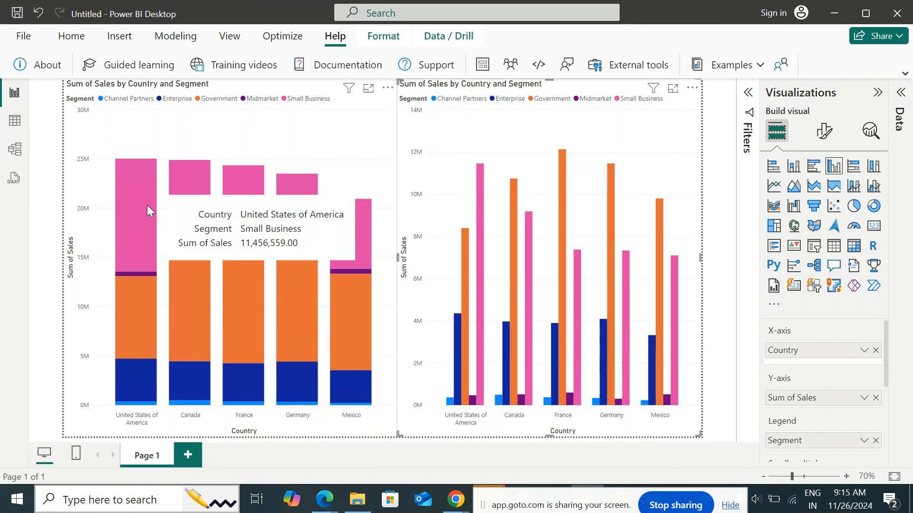
pyautogui.moveTo(454, 403)
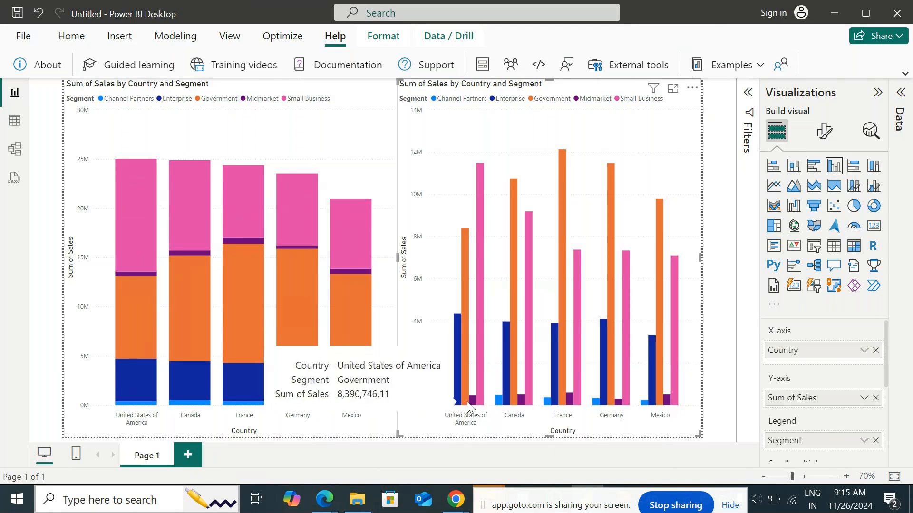
pyautogui.moveTo(504, 403)
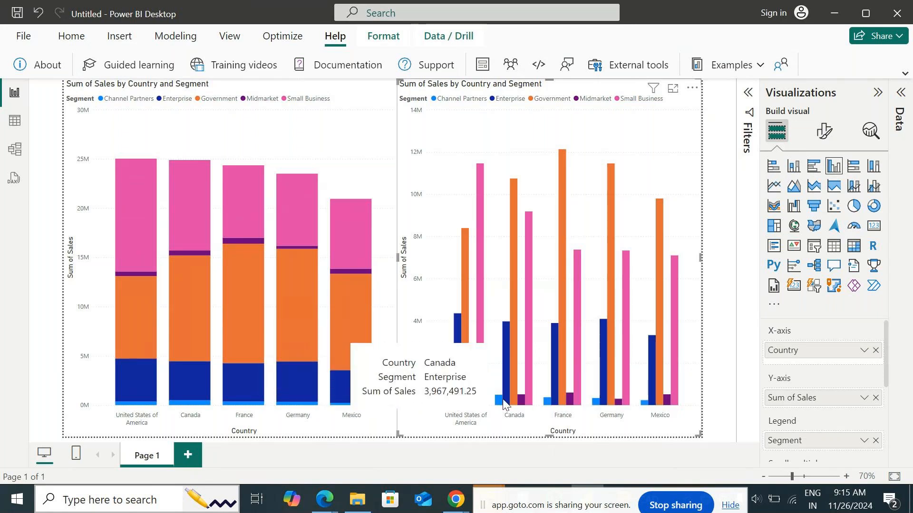
pyautogui.moveTo(499, 507); pyautogui.dragTo(679, 410)
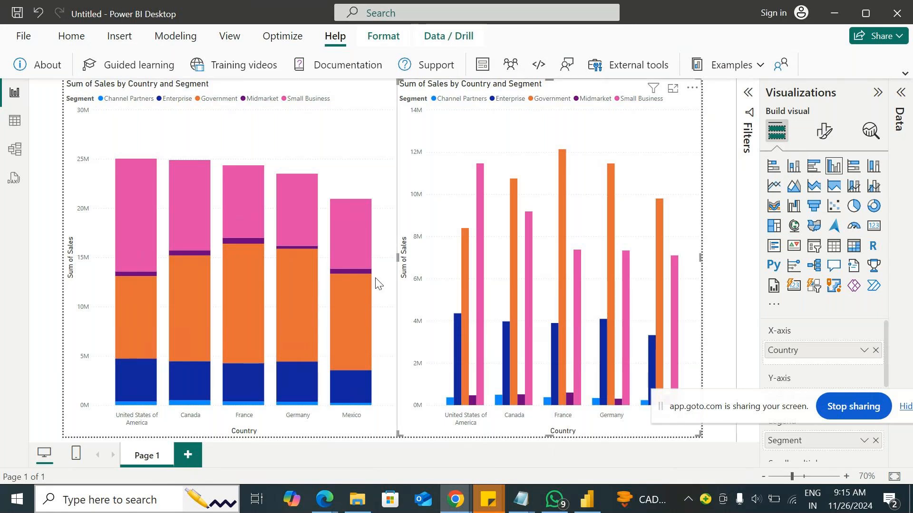
pyautogui.click(264, 134)
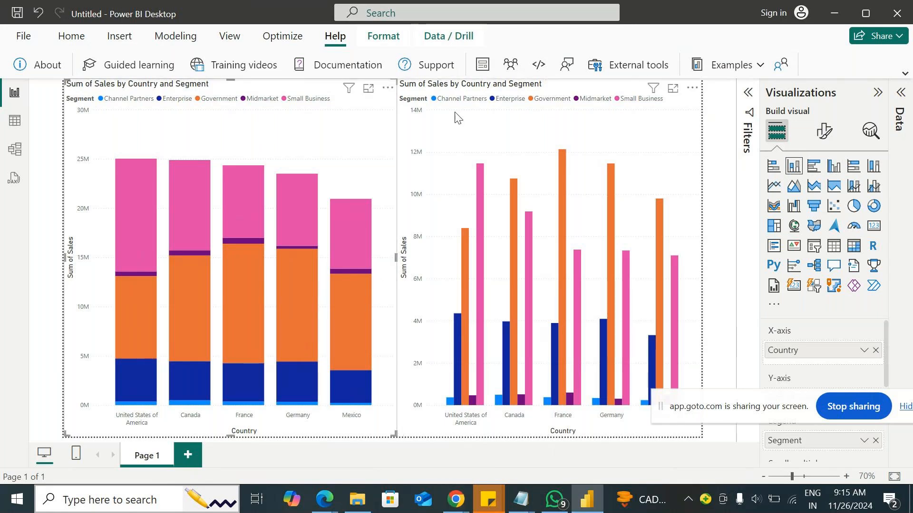
# In Notepad, append '--->comparison with 1st dimension' to the Stacked line.
pyautogui.click(482, 122)
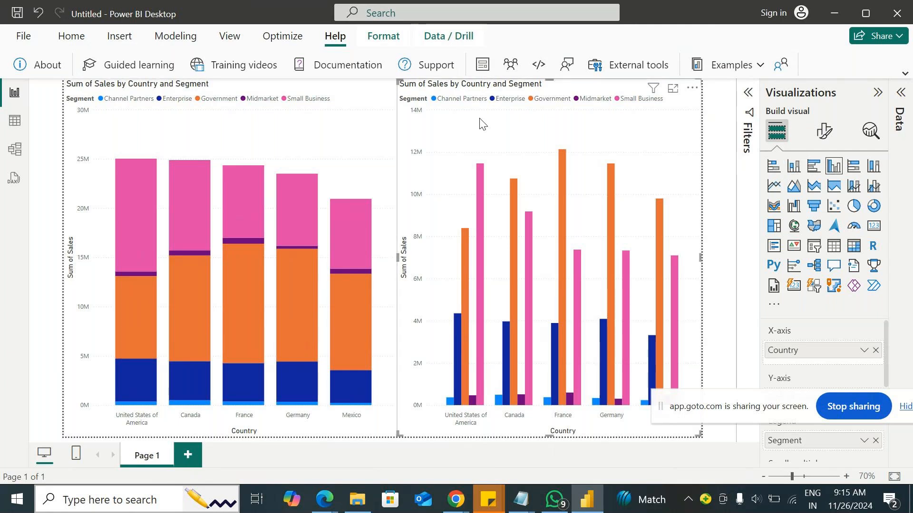
pyautogui.moveTo(529, 508)
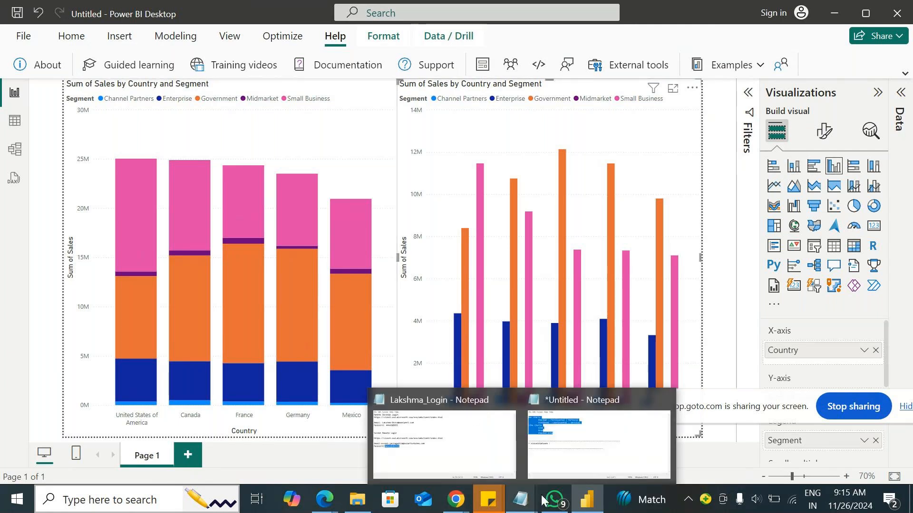
pyautogui.click(604, 437)
pyautogui.click(240, 221)
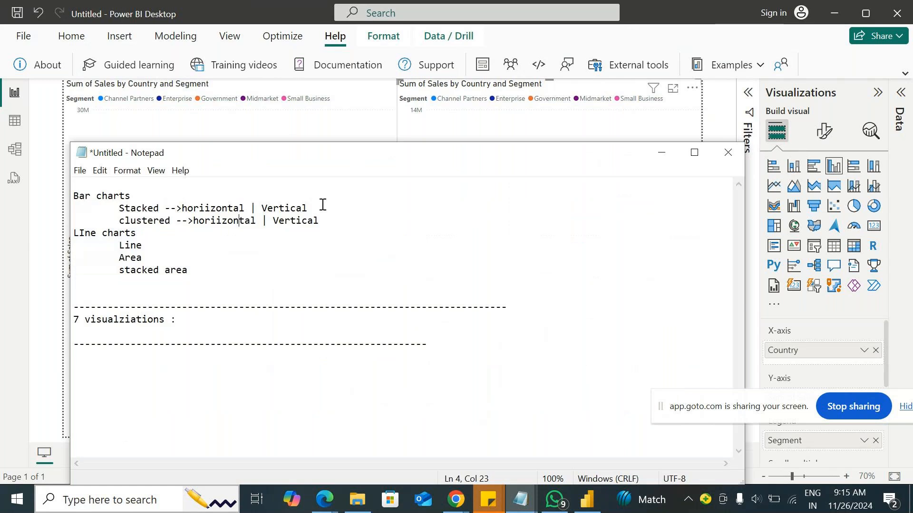
pyautogui.click(352, 210)
pyautogui.press('Return')
pyautogui.press('Return')
pyautogui.press('Return')
pyautogui.press('Up')
pyautogui.press('Up')
pyautogui.press('Up')
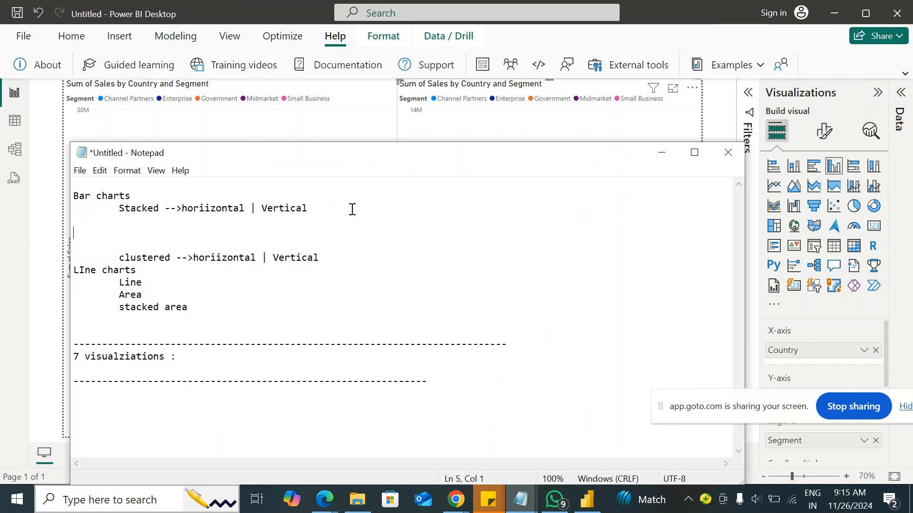
pyautogui.press('Right')
pyautogui.press('Right')
pyautogui.press('Right')
pyautogui.press('Right')
pyautogui.press('Right')
pyautogui.press('Right')
pyautogui.press('Right')
pyautogui.press('Right')
pyautogui.press('Right')
pyautogui.press('Right')
pyautogui.press('Right')
pyautogui.press('Right')
pyautogui.press('Right')
pyautogui.press('Right')
pyautogui.press('Right')
pyautogui.press('Right')
pyautogui.press('Right')
pyautogui.press('Right')
pyautogui.press('Right')
pyautogui.press('Right')
pyautogui.press('Right')
pyautogui.press('Right')
pyautogui.press('Right')
pyautogui.press('Right')
pyautogui.press('Right')
pyautogui.press('Right')
pyautogui.press('Right')
pyautogui.write('0')
pyautogui.press('BackSpace')
pyautogui.write('--->comparison with 1st v')
pyautogui.press('BackSpace')
pyautogui.write('dimension')
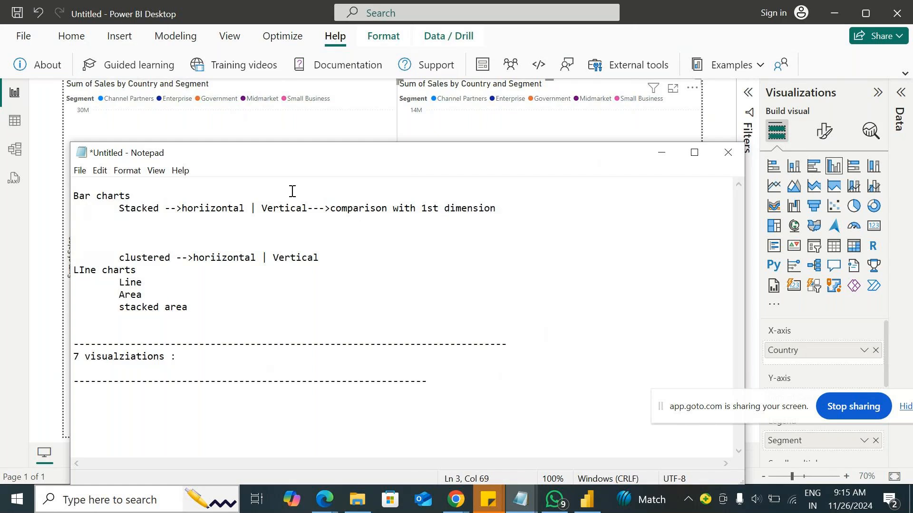
# Remove the blank lines and append '--->comparison with 2nd dimension' to the clustered line.
pyautogui.click(135, 239)
pyautogui.press('BackSpace')
pyautogui.press('BackSpace')
pyautogui.press('BackSpace')
pyautogui.click(366, 227)
pyautogui.write('--->')
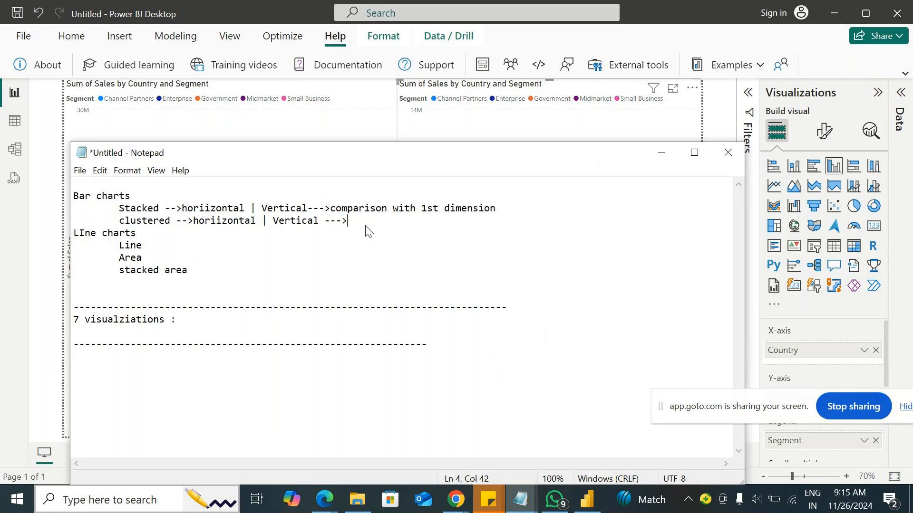
pyautogui.write('comparison with 2nd di')
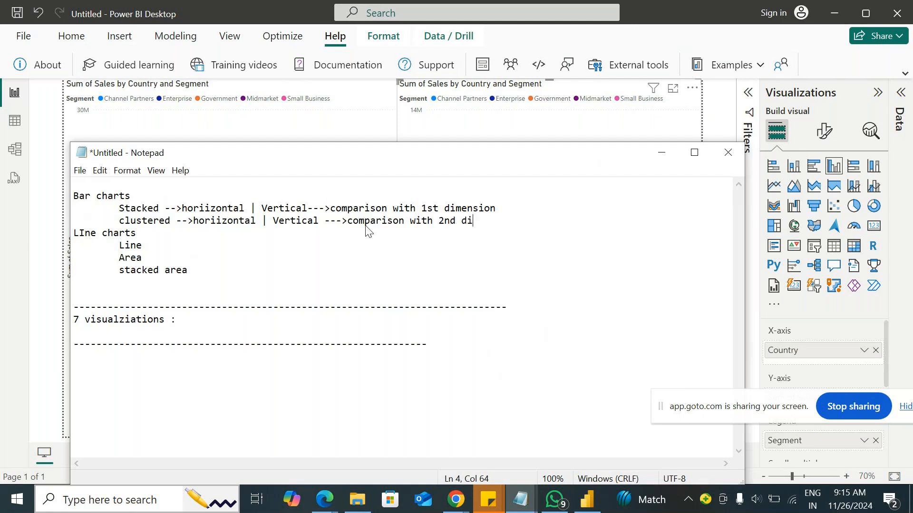
pyautogui.write('mensuo')
pyautogui.press('BackSpace')
pyautogui.press('BackSpace')
pyautogui.write('ion')
# Insert the heading 'only when we have two dimensions :' above the Stacked line.
pyautogui.click(177, 199)
pyautogui.press('Return')
pyautogui.press('Return')
pyautogui.press('Down')
pyautogui.hotkey('shift', 'Down')
pyautogui.hotkey('shift', 'Down')
pyautogui.hotkey('shift', 'Up')
pyautogui.hotkey('shift', 'Up')
pyautogui.press('Up')
pyautogui.press('Return')
pyautogui.write('onl')
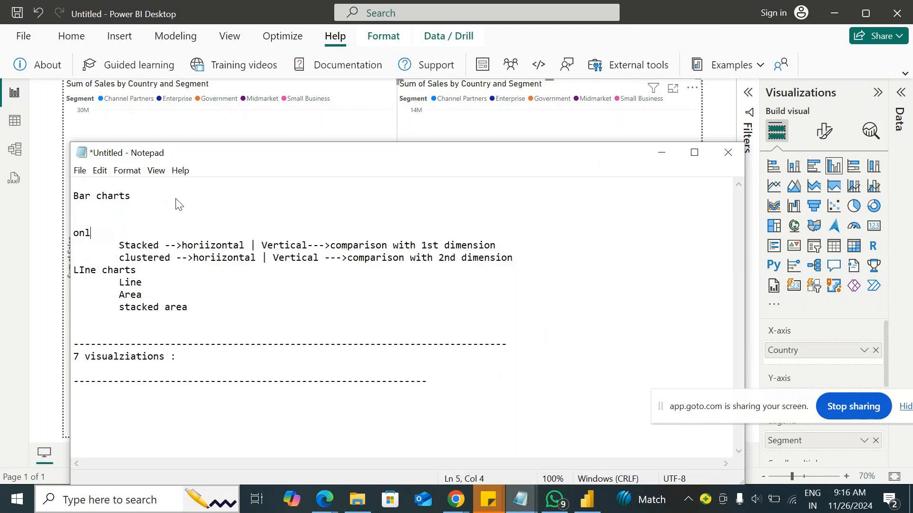
pyautogui.write('y when we have two dimensions :')
pyautogui.press('Return')
# Add the heading 'if we have one dimension & one value :' above it.
pyautogui.press('Up')
pyautogui.press('Up')
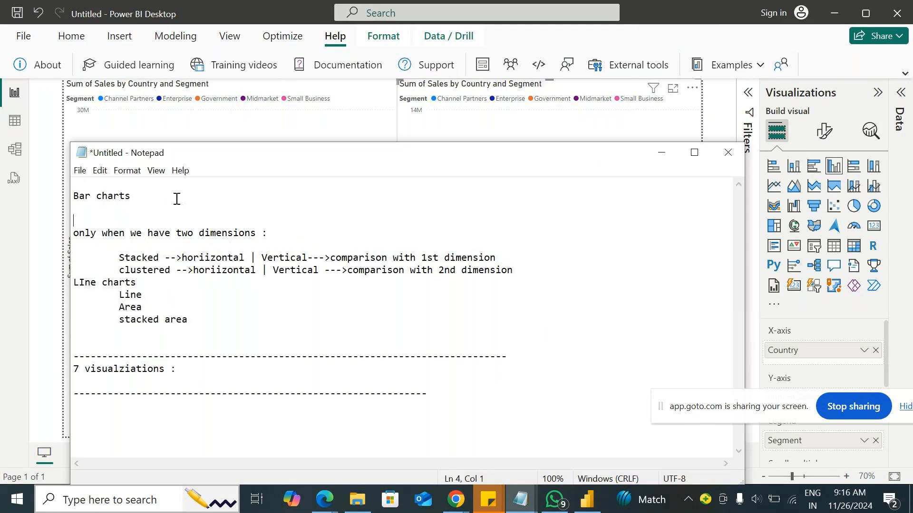
pyautogui.press('Return')
pyautogui.press('Up')
pyautogui.write('if we hav')
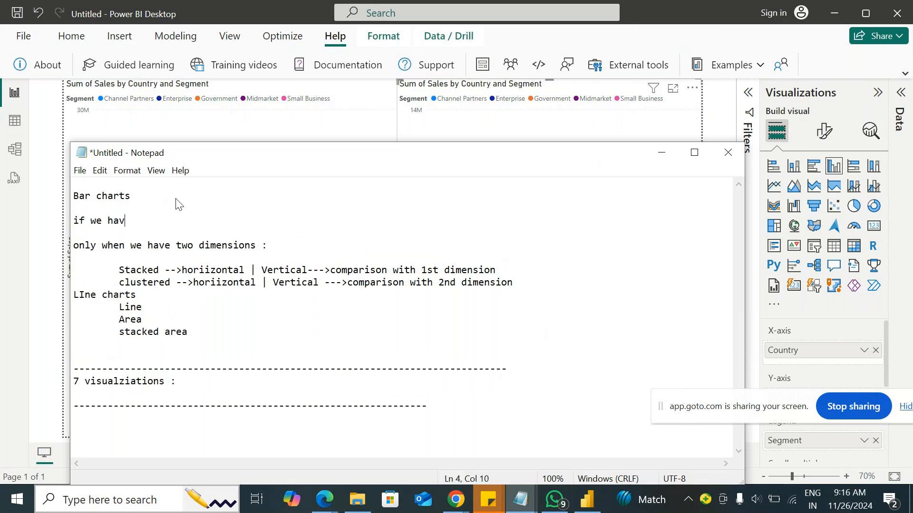
pyautogui.write('e one dimension & one v')
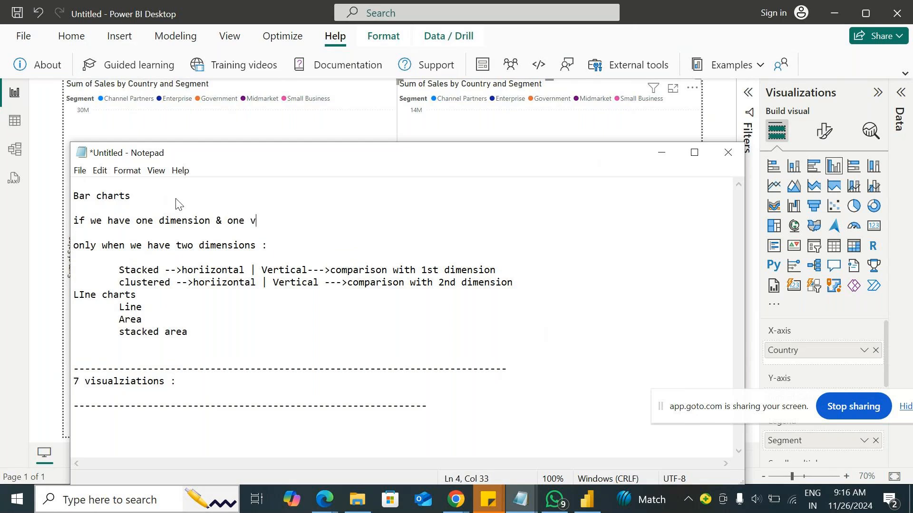
pyautogui.write('alue :')
# Paste a copy of the Stacked and clustered lines under the one-dimension heading, stripping their comparison text.
pyautogui.moveTo(526, 285); pyautogui.dragTo(120, 270)
pyautogui.hotkey('ctrl', 'c')
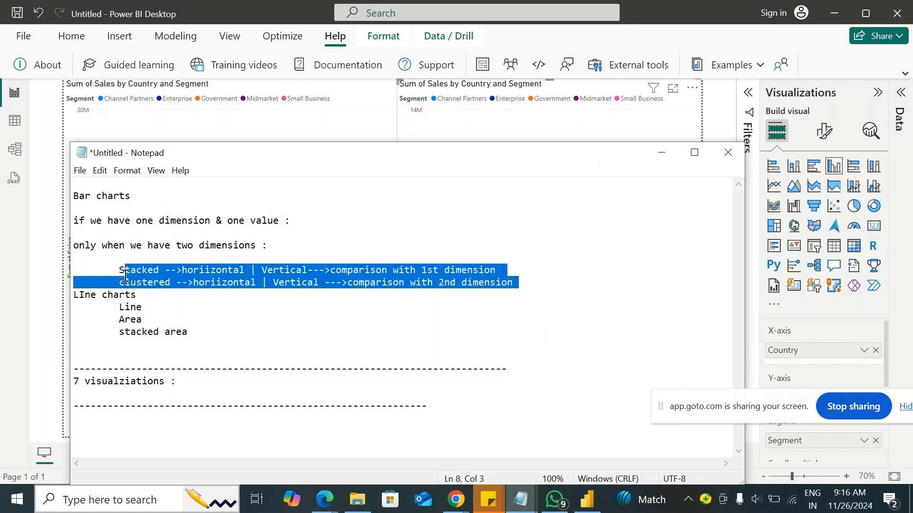
pyautogui.click(100, 231)
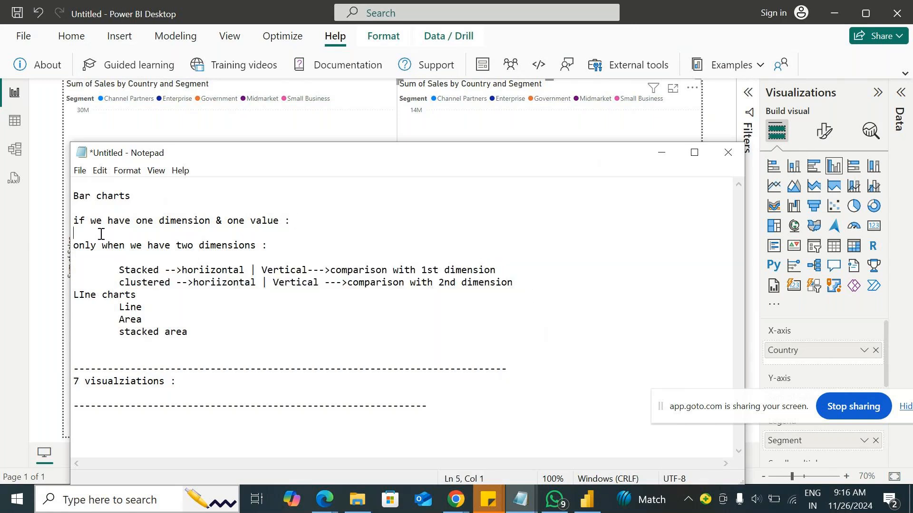
pyautogui.press('Return')
pyautogui.press('Return')
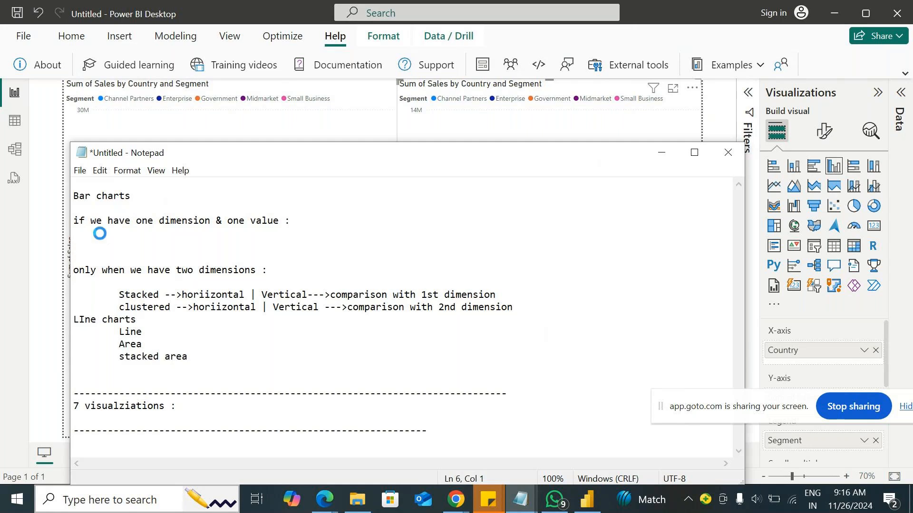
pyautogui.hotkey('ctrl', 'v')
pyautogui.moveTo(266, 246); pyautogui.dragTo(460, 243)
pyautogui.press('BackSpace')
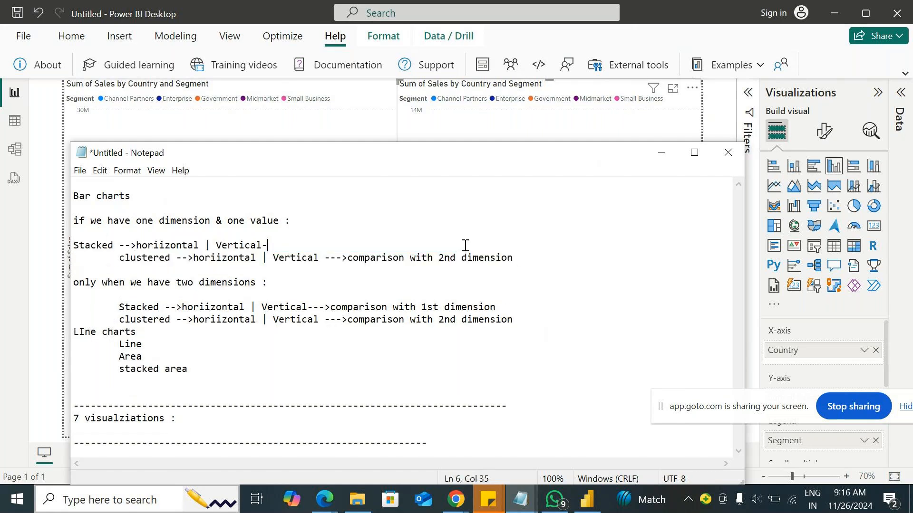
pyautogui.hotkey('shift', 'Down')
pyautogui.press('Down')
pyautogui.click(273, 257)
pyautogui.moveTo(272, 257); pyautogui.dragTo(517, 257)
pyautogui.press('BackSpace')
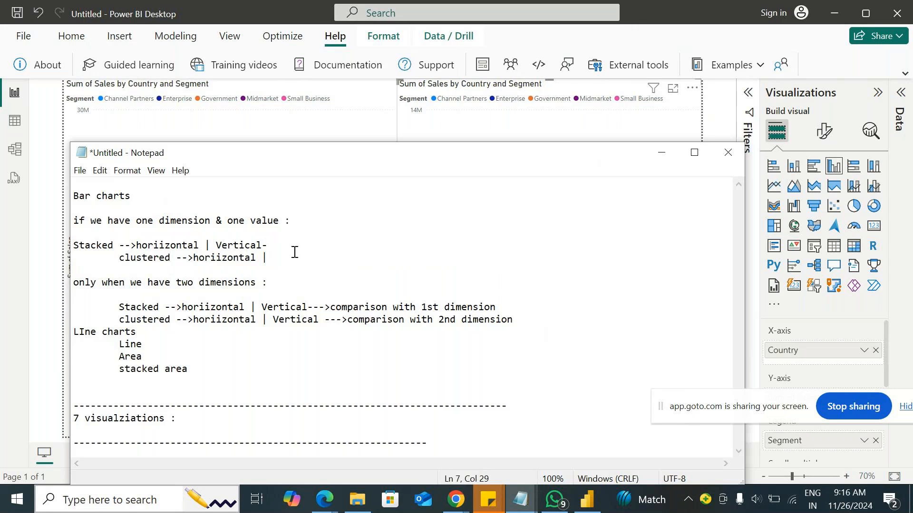
# Add 'we can any visual' after the one-dimension heading and end the copied clustered line with 'vertical'.
pyautogui.click(303, 222)
pyautogui.write('we can any visual')
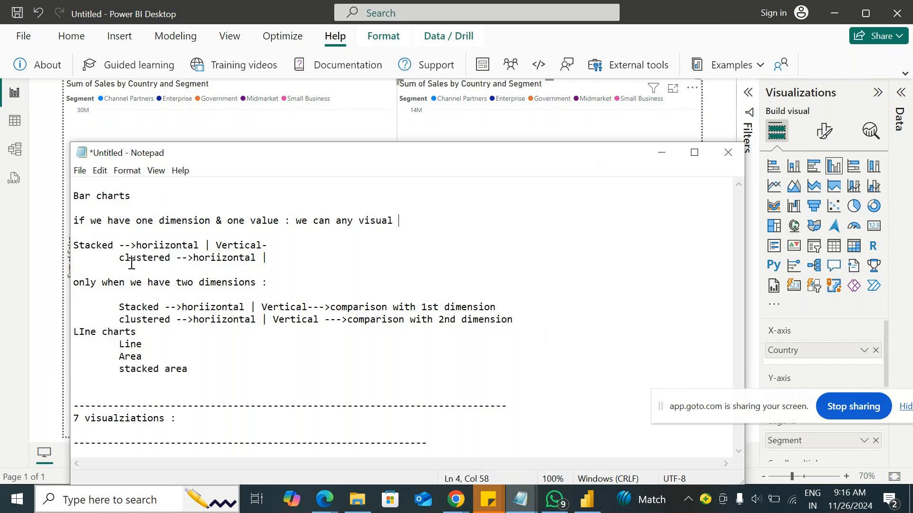
pyautogui.click(274, 257)
pyautogui.write('vertical')
pyautogui.press('Return')
pyautogui.press('Return')
pyautogui.press('Up')
# Number the sections '2)' and '3)', remove the blank line under the two-dimensions heading.
pyautogui.press('Up')
pyautogui.press('Up')
pyautogui.press('Up')
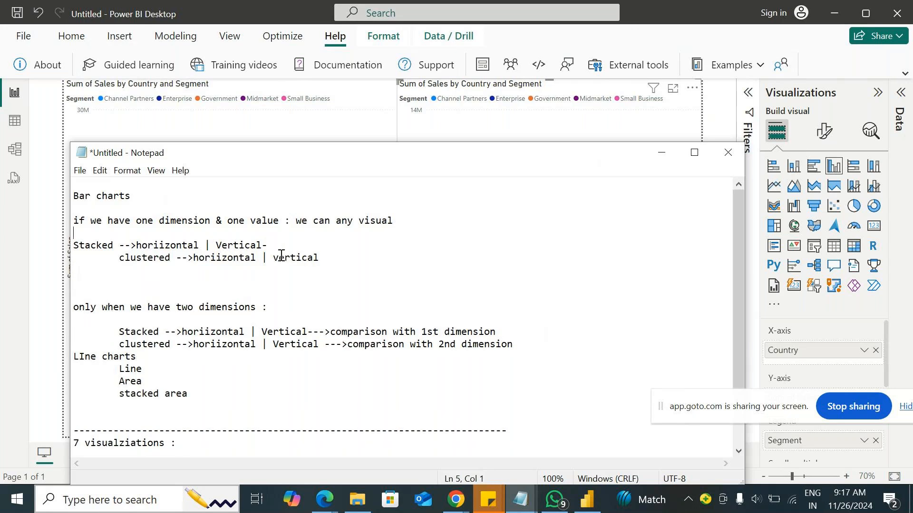
pyautogui.press('Up')
pyautogui.press('Return')
pyautogui.press('Return')
pyautogui.write('2)')
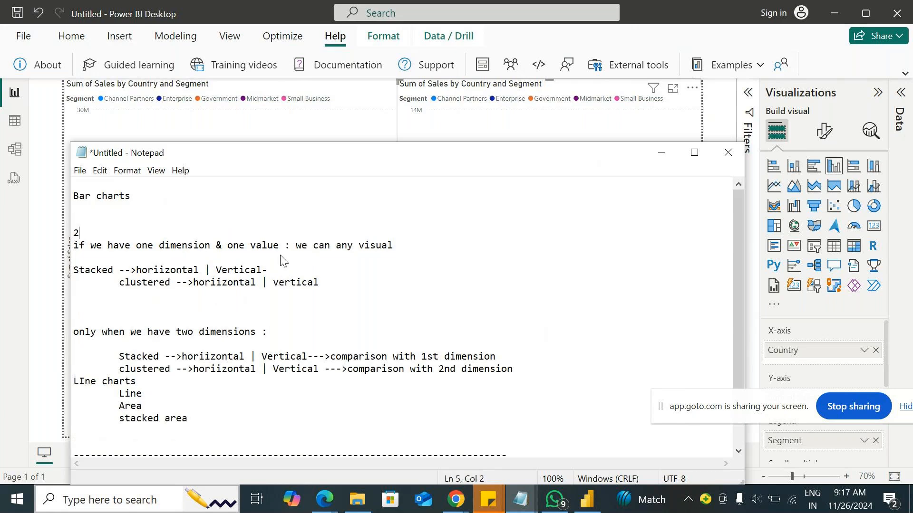
pyautogui.press('Down')
pyautogui.press('Down')
pyautogui.press('Down')
pyautogui.press('Down')
pyautogui.press('Down')
pyautogui.write('3)')
pyautogui.press('Down')
pyautogui.press('Down')
pyautogui.press('BackSpace')
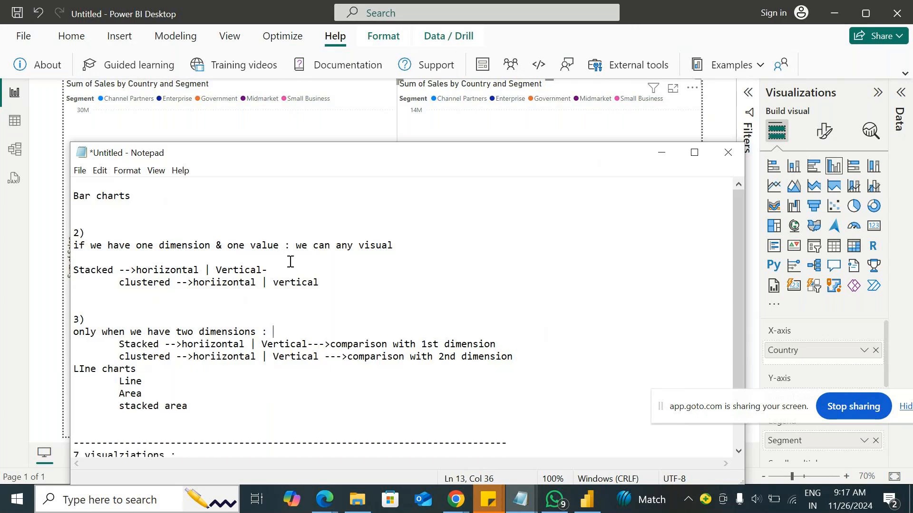
pyautogui.moveTo(119, 344); pyautogui.dragTo(193, 344)
pyautogui.moveTo(331, 345); pyautogui.dragTo(502, 344)
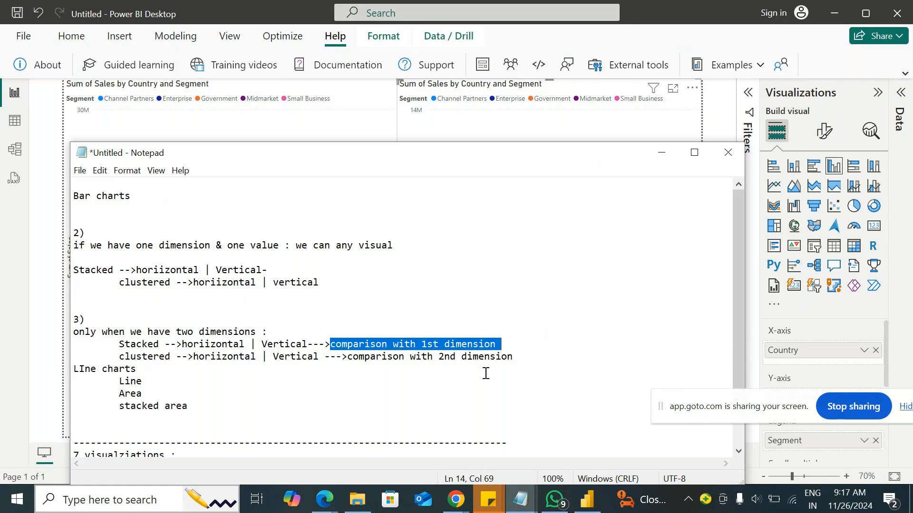
# Append ': comparison purpose' to the Bar charts heading.
pyautogui.click(533, 360)
pyautogui.moveTo(533, 359); pyautogui.dragTo(58, 331)
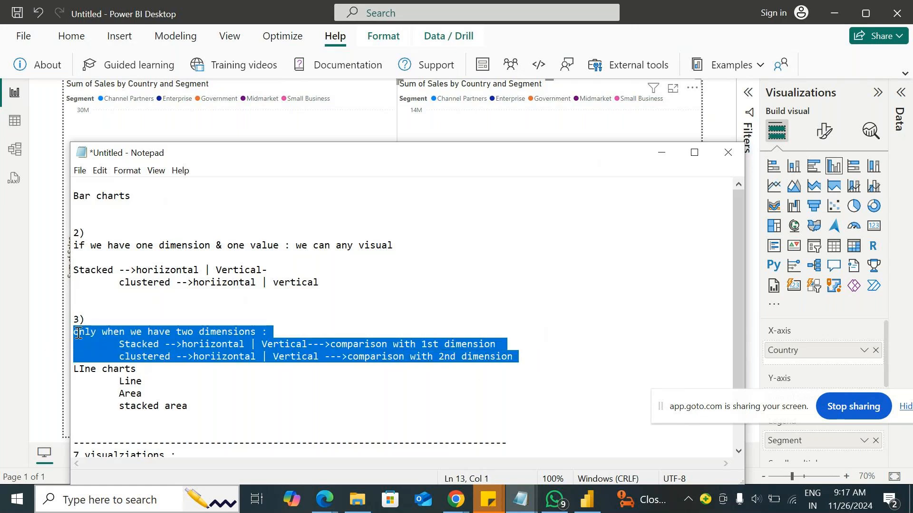
pyautogui.click(149, 196)
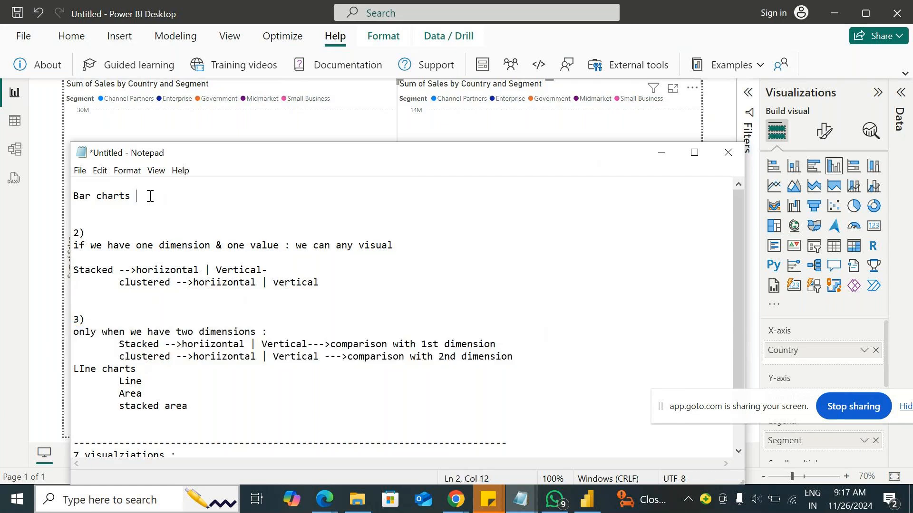
pyautogui.write(': comparisn')
pyautogui.press('BackSpace')
pyautogui.press('BackSpace')
pyautogui.write('son pupo')
pyautogui.press('BackSpace')
pyautogui.press('BackSpace')
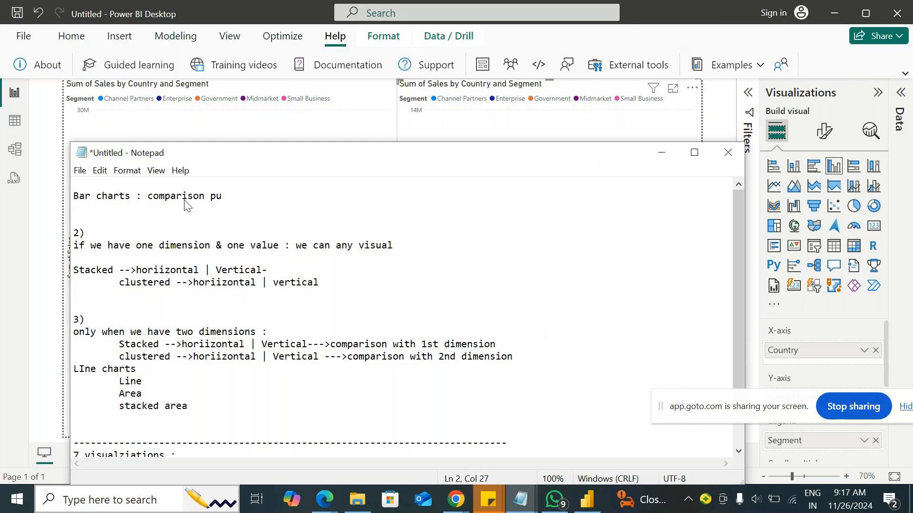
pyautogui.write('rpose')
# Remove the extra blank line above 2), space out the Line charts section, minimise Notepad, add a report page.
pyautogui.click(118, 227)
pyautogui.press('BackSpace')
pyautogui.moveTo(332, 279); pyautogui.dragTo(80, 233)
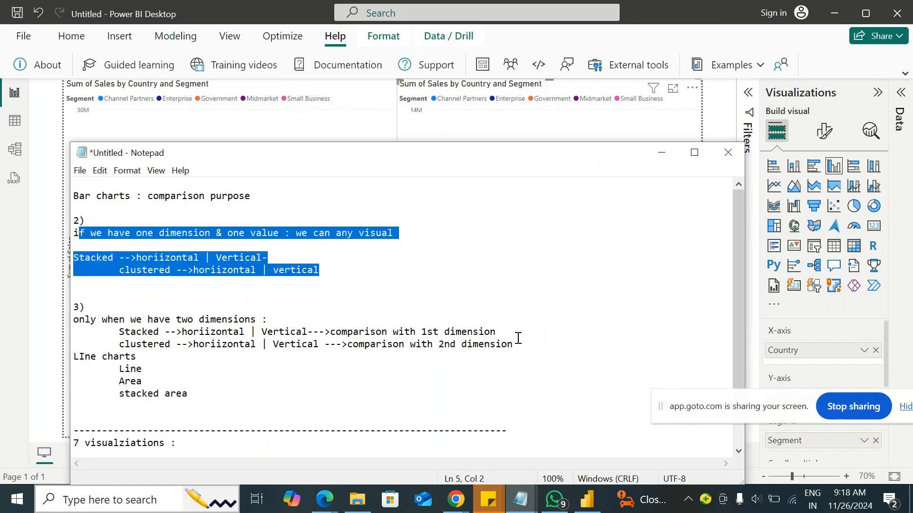
pyautogui.click(332, 331)
pyautogui.hotkey('shift', 'End')
pyautogui.moveTo(347, 344); pyautogui.dragTo(407, 344)
pyautogui.click(558, 343)
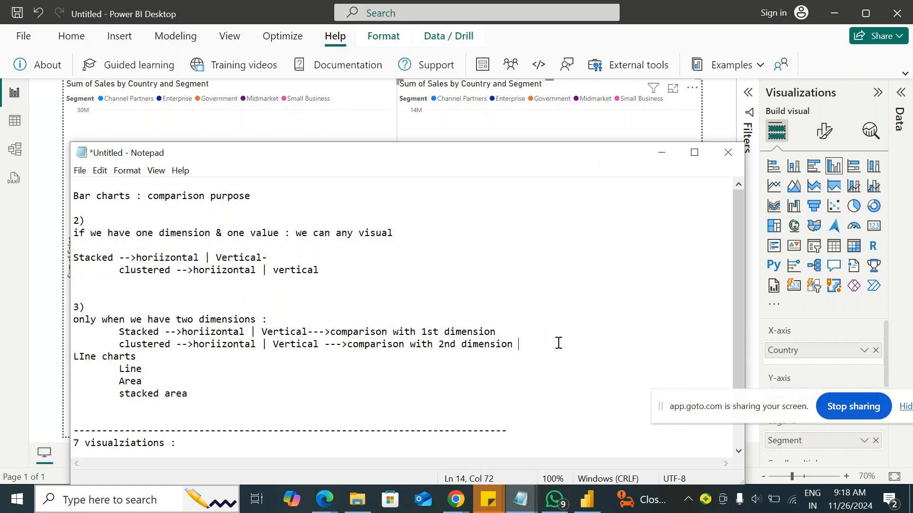
pyautogui.press('Return')
pyautogui.press('Return')
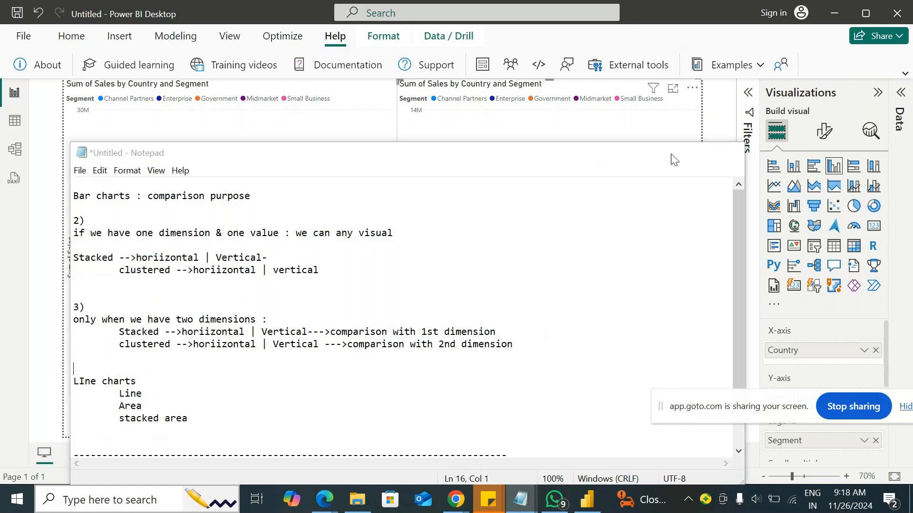
pyautogui.click(672, 154)
pyautogui.click(185, 454)
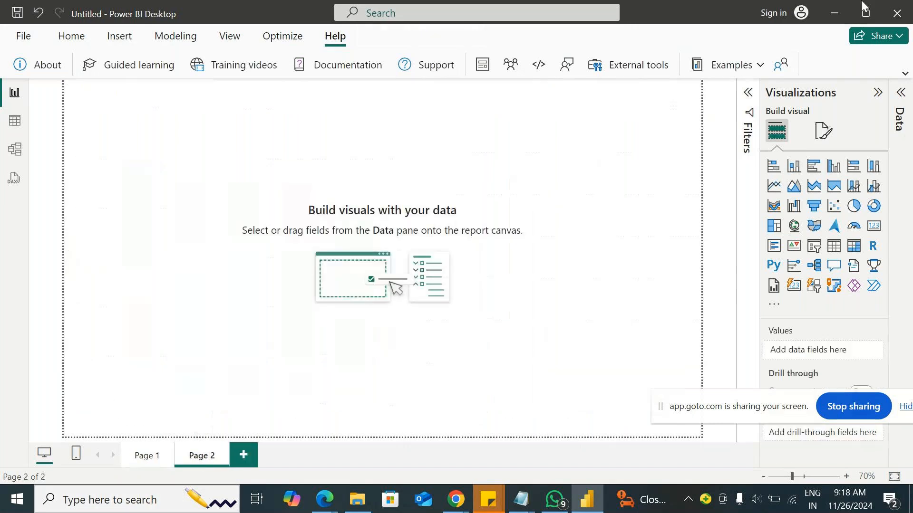
# On Page 2, create a stacked column chart with Country axis, Sum of Sales values and Product legend.
pyautogui.click(793, 167)
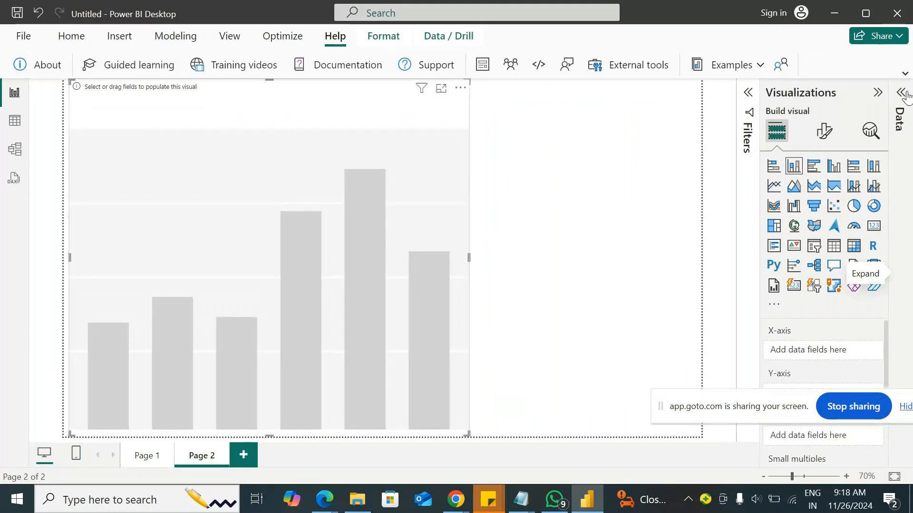
pyautogui.click(901, 119)
pyautogui.click(870, 196)
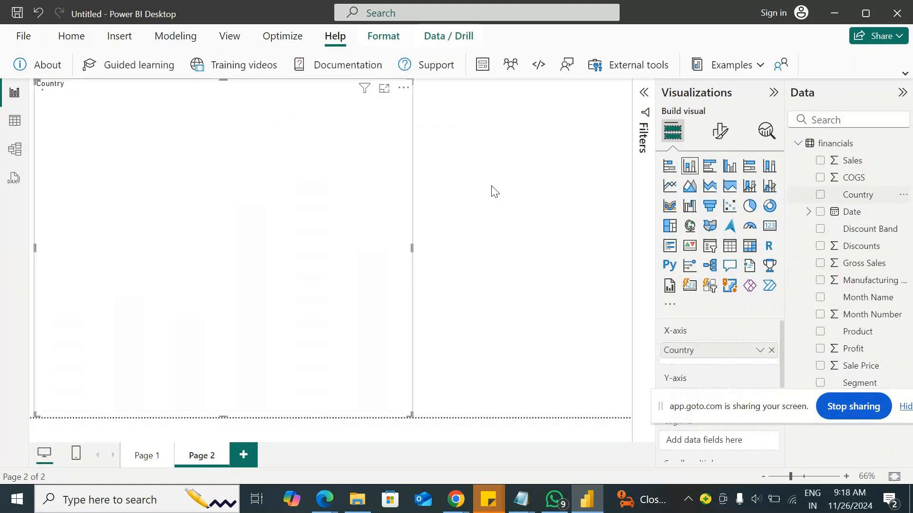
pyautogui.moveTo(854, 171); pyautogui.dragTo(295, 248)
pyautogui.moveTo(411, 415)
pyautogui.mouseDown()
pyautogui.moveTo(471, 389)
pyautogui.moveTo(512, 412)
pyautogui.mouseUp()
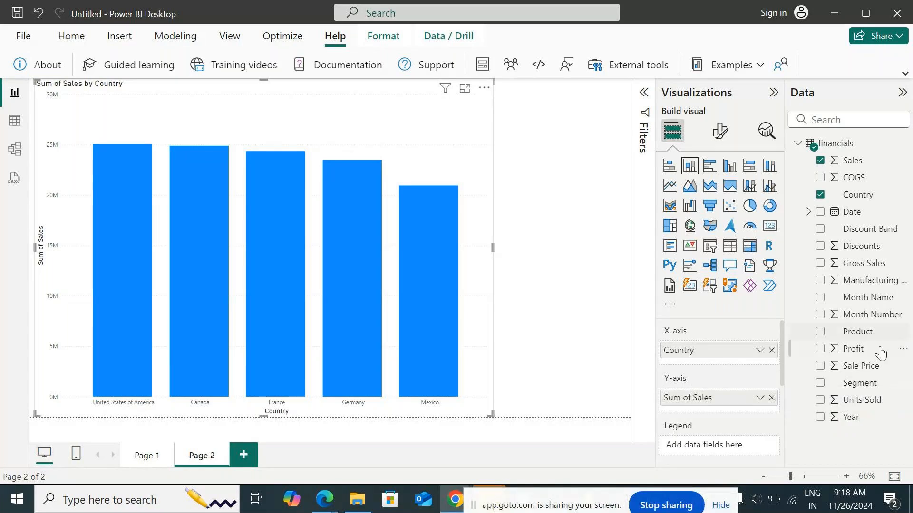
pyautogui.moveTo(878, 341); pyautogui.dragTo(739, 448)
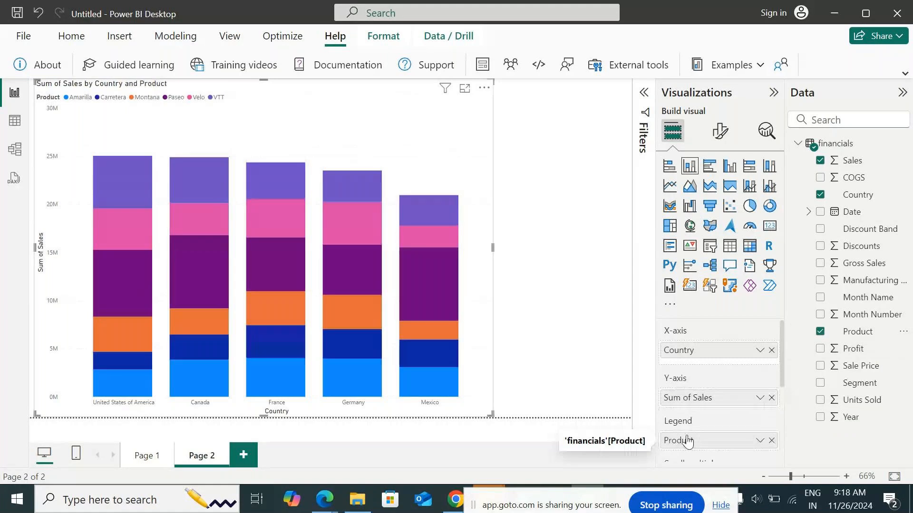
pyautogui.moveTo(392, 143); pyautogui.dragTo(469, 147)
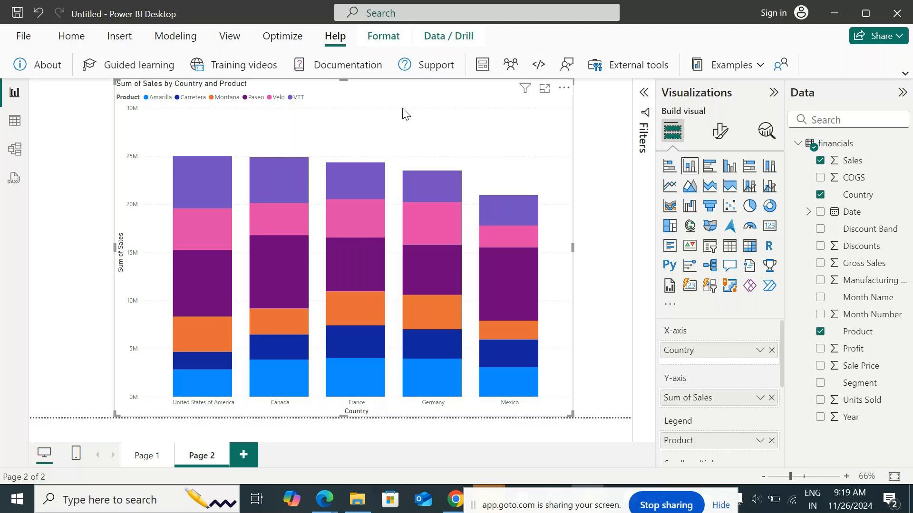
# Inspect the product-segment tooltips, e.g. United States Montana at 3,644,126.80.
pyautogui.moveTo(191, 289)
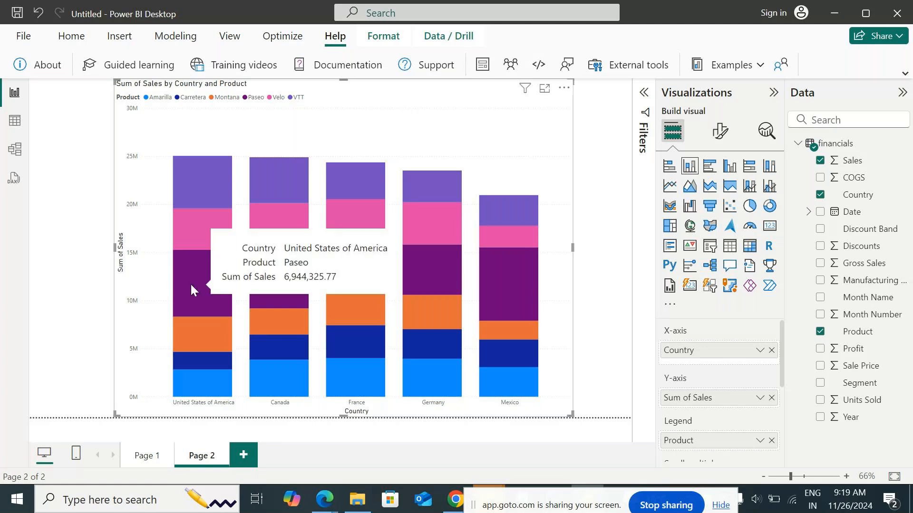
pyautogui.moveTo(198, 240)
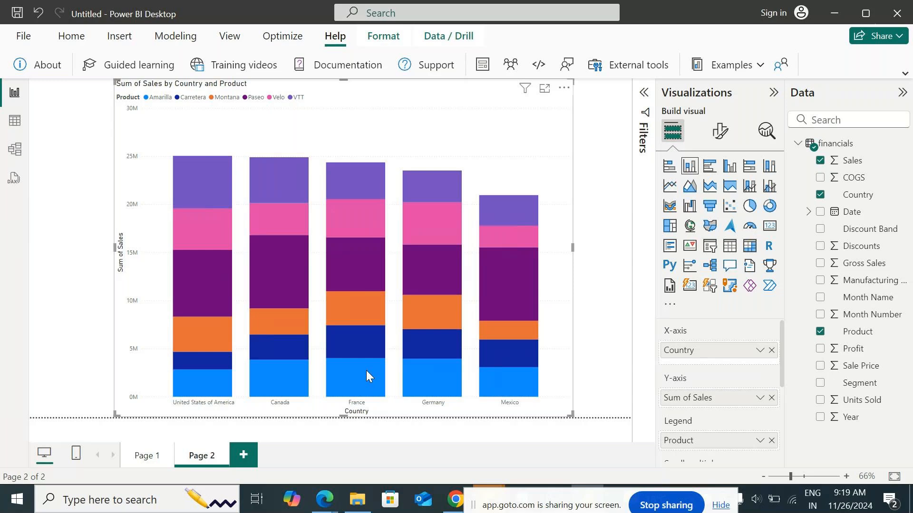
pyautogui.moveTo(268, 167)
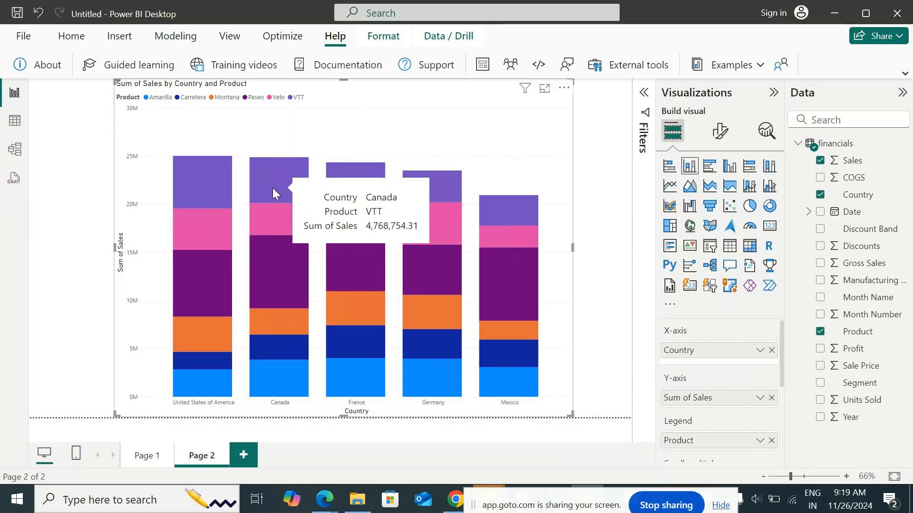
pyautogui.moveTo(285, 356)
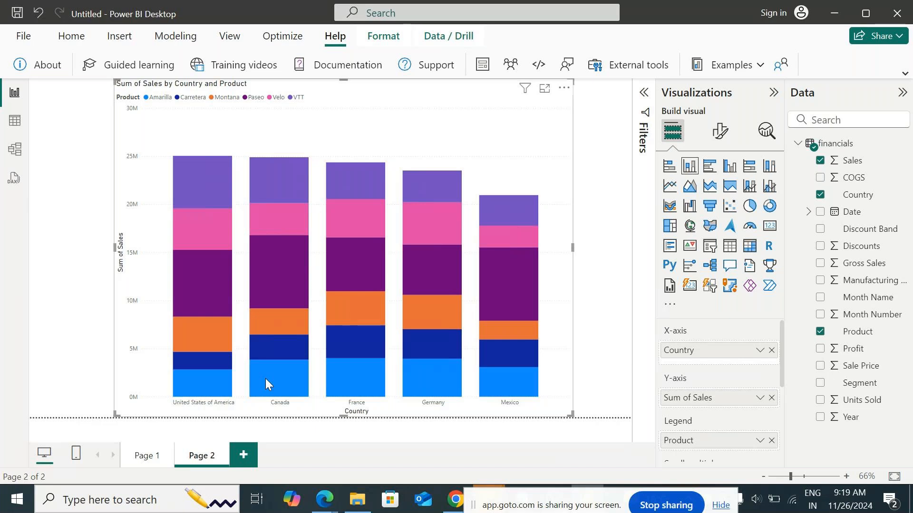
pyautogui.moveTo(278, 283)
pyautogui.moveTo(201, 327)
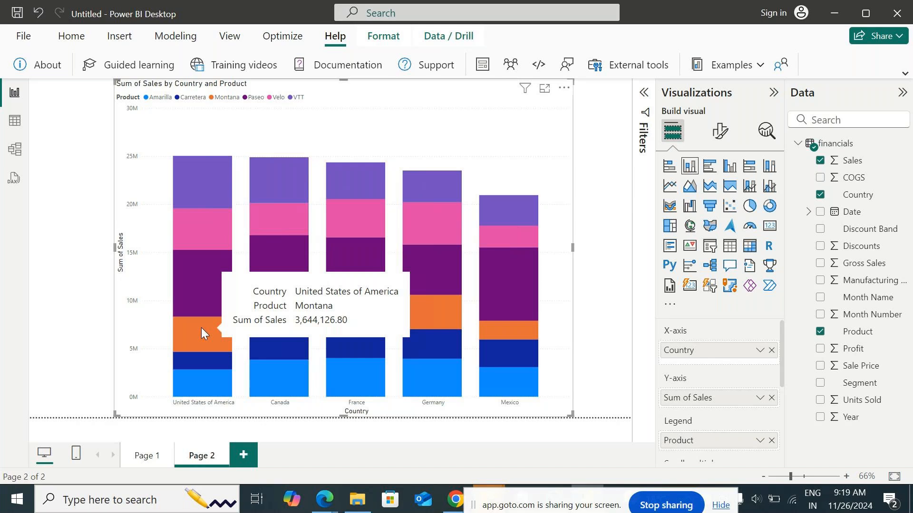
pyautogui.moveTo(407, 315)
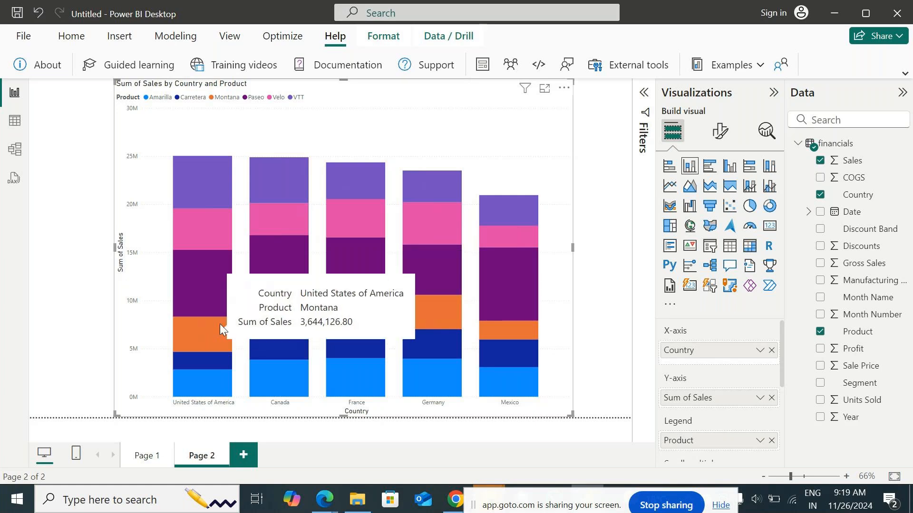
# Enlarge the Country and Product sales chart to fill the page, then switch it to clustered columns.
pyautogui.moveTo(570, 416); pyautogui.dragTo(603, 328)
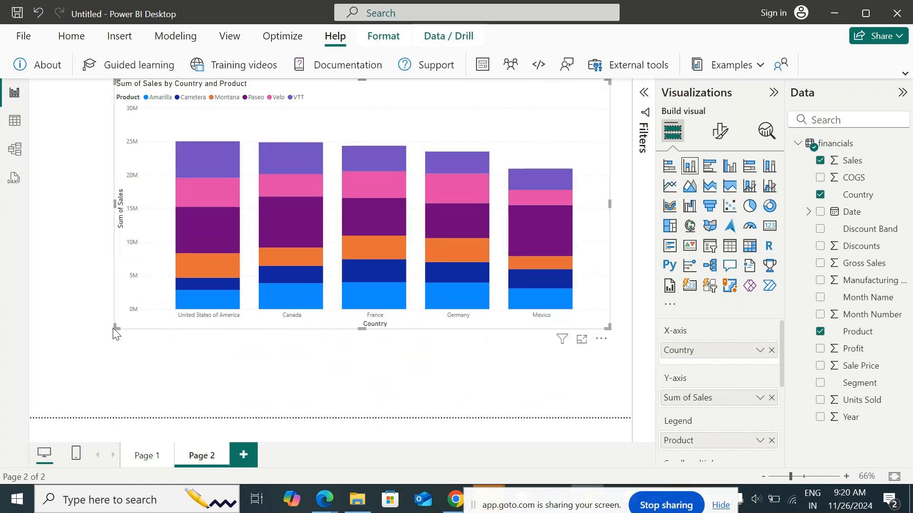
pyautogui.moveTo(115, 328); pyautogui.dragTo(39, 388)
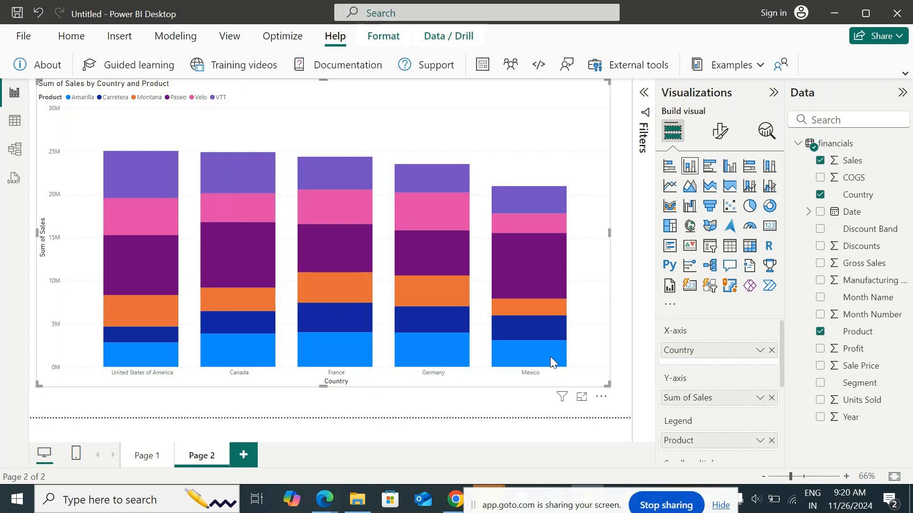
pyautogui.moveTo(135, 173)
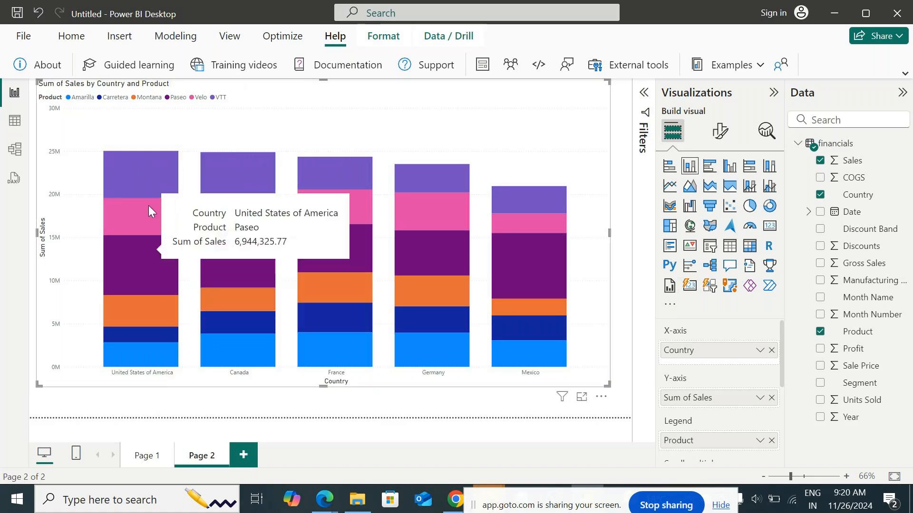
pyautogui.moveTo(155, 300)
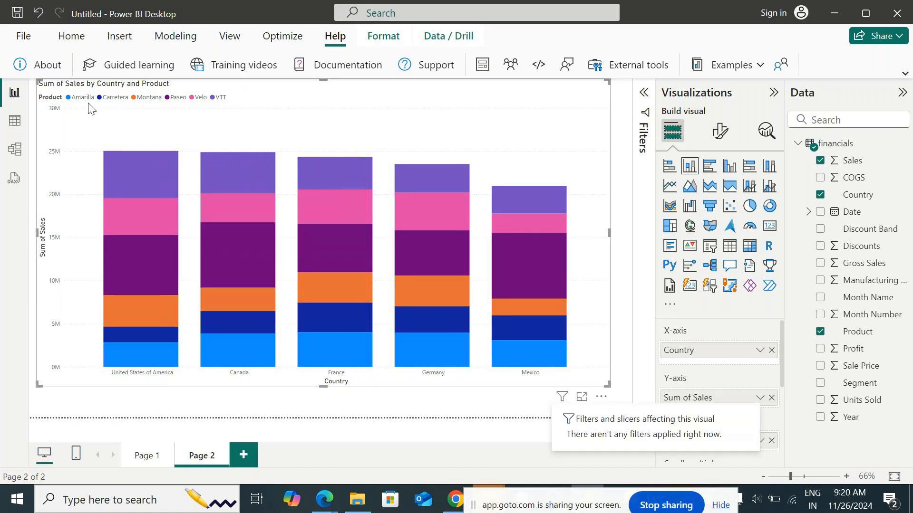
pyautogui.moveTo(146, 209)
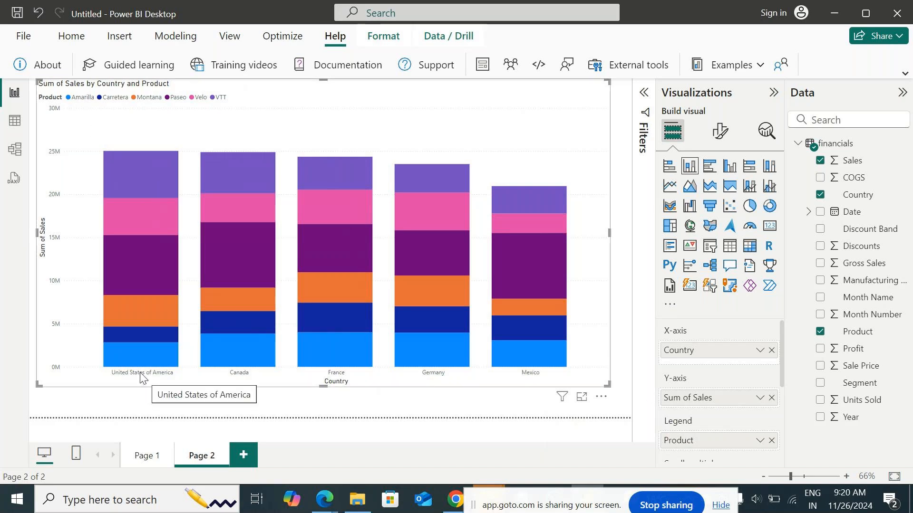
pyautogui.moveTo(113, 354)
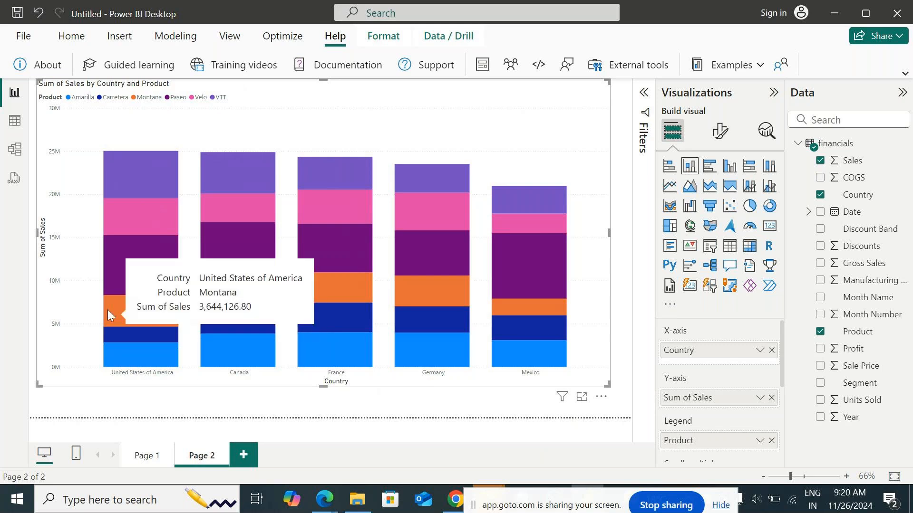
pyautogui.moveTo(117, 277)
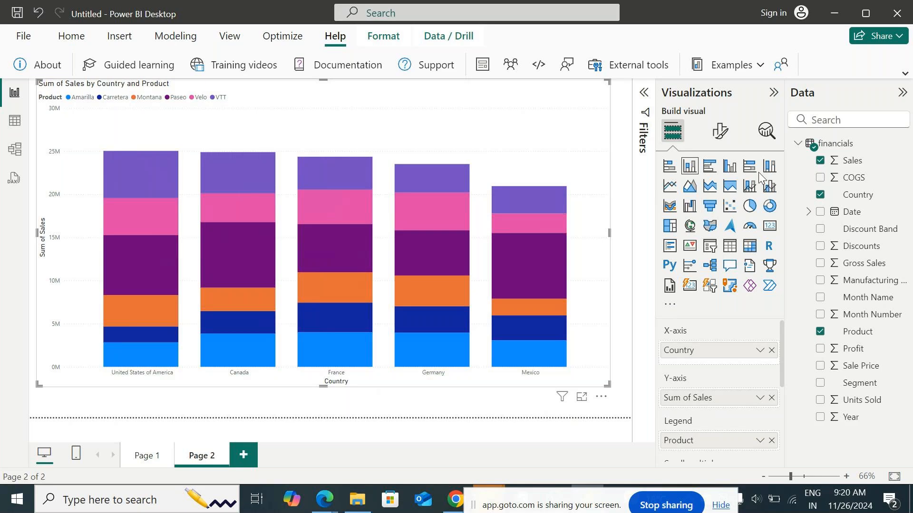
pyautogui.click(730, 167)
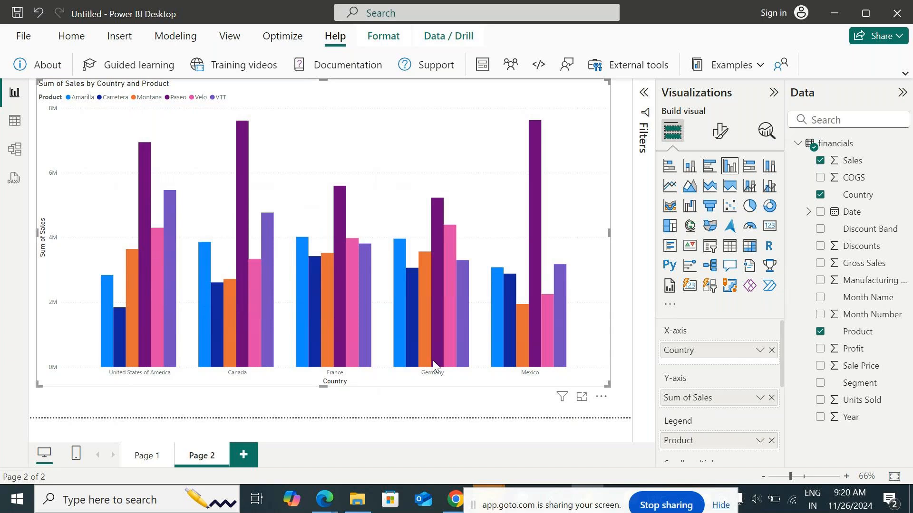
# Stretch the Country and Product chart taller and switch it back to Stacked column chart.
pyautogui.moveTo(432, 341)
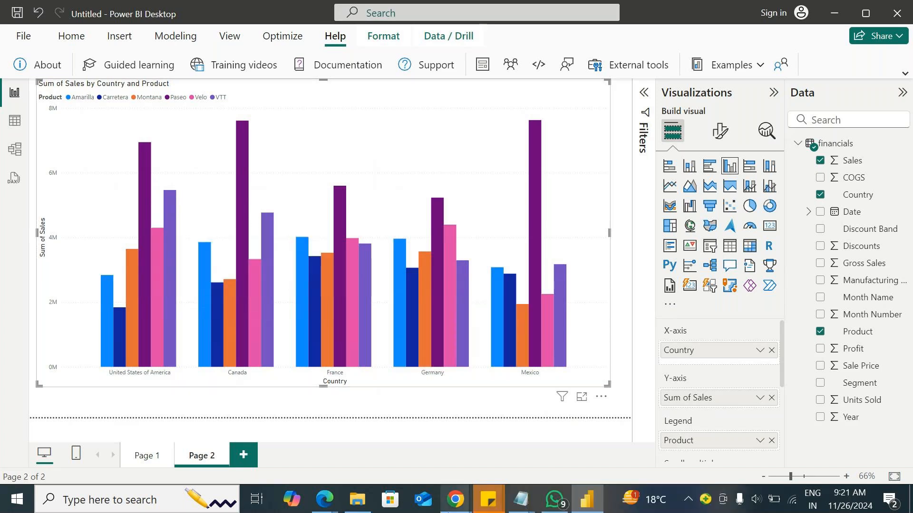
pyautogui.moveTo(449, 505)
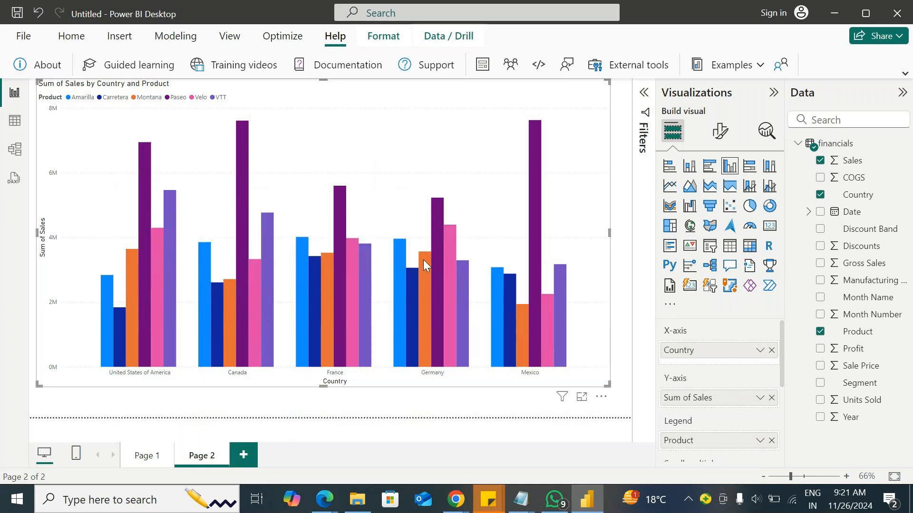
pyautogui.moveTo(423, 260)
pyautogui.moveTo(438, 212)
pyautogui.moveTo(439, 244)
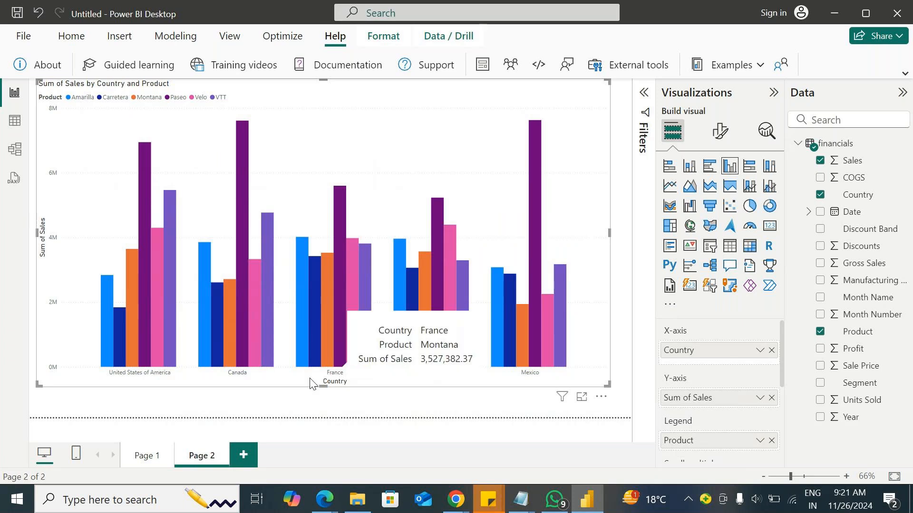
pyautogui.moveTo(325, 387); pyautogui.dragTo(327, 417)
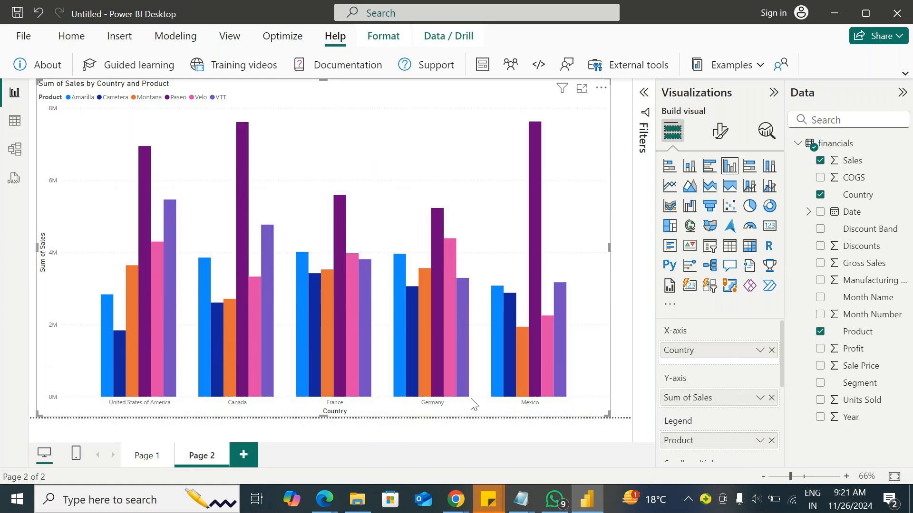
pyautogui.click(689, 166)
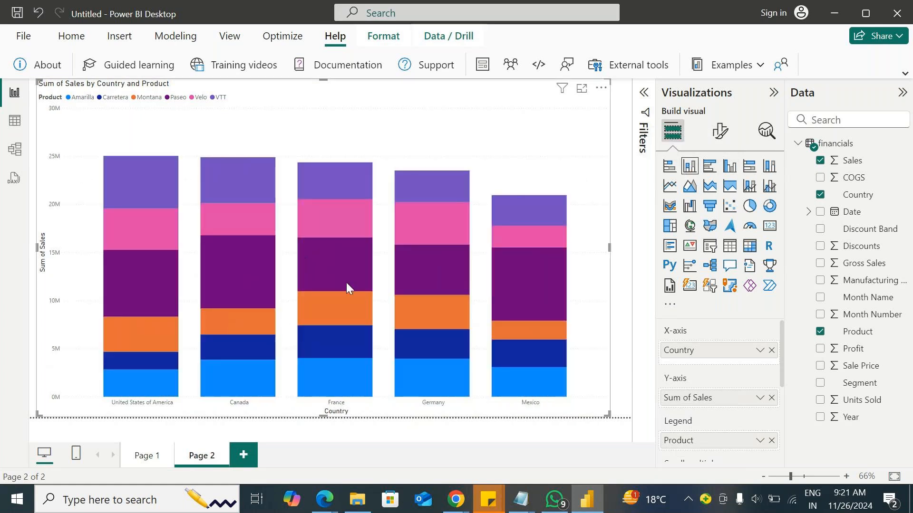
# Switch the Sum of Sales by Country and Product chart back to clustered columns.
pyautogui.click(730, 173)
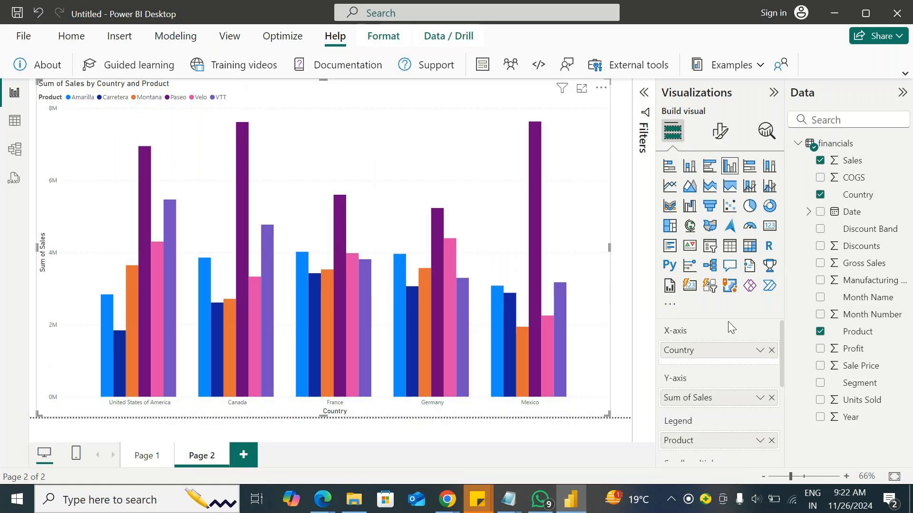
# Bring the GoTo Meeting window, with its participants and chat, back to the front.
pyautogui.moveTo(454, 500)
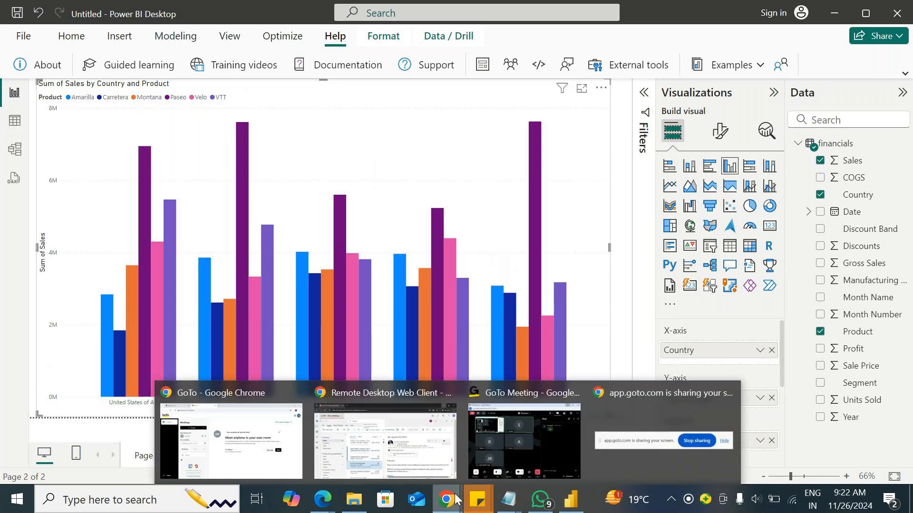
pyautogui.click(542, 440)
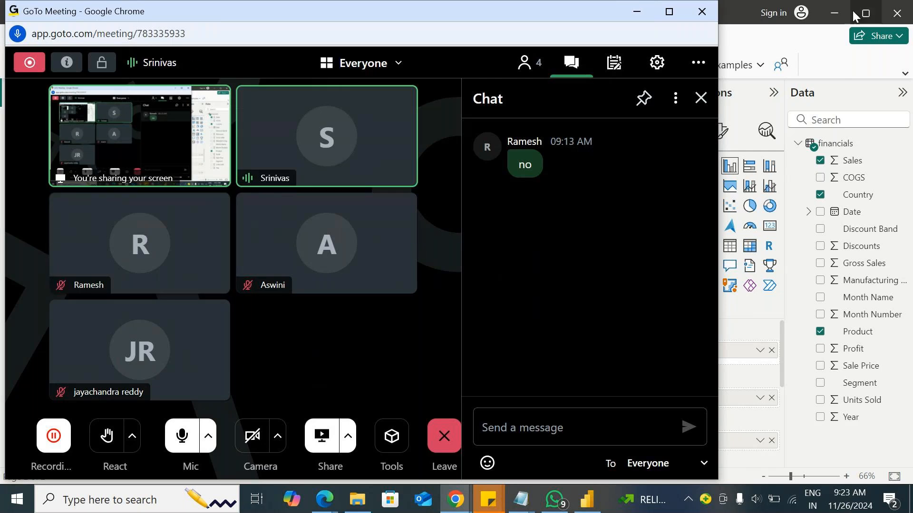
# Maximize the meeting window, then launch Paint through a Windows search for 'paint'.
pyautogui.click(669, 12)
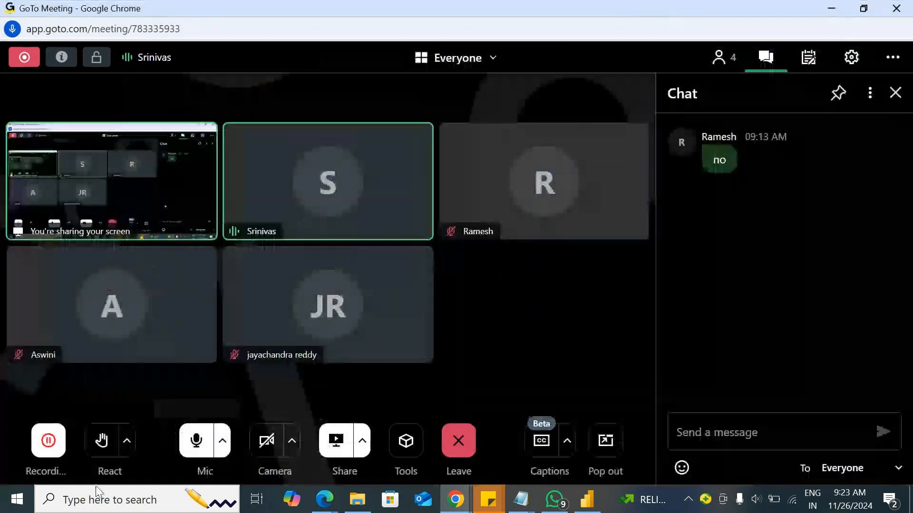
pyautogui.click(95, 500)
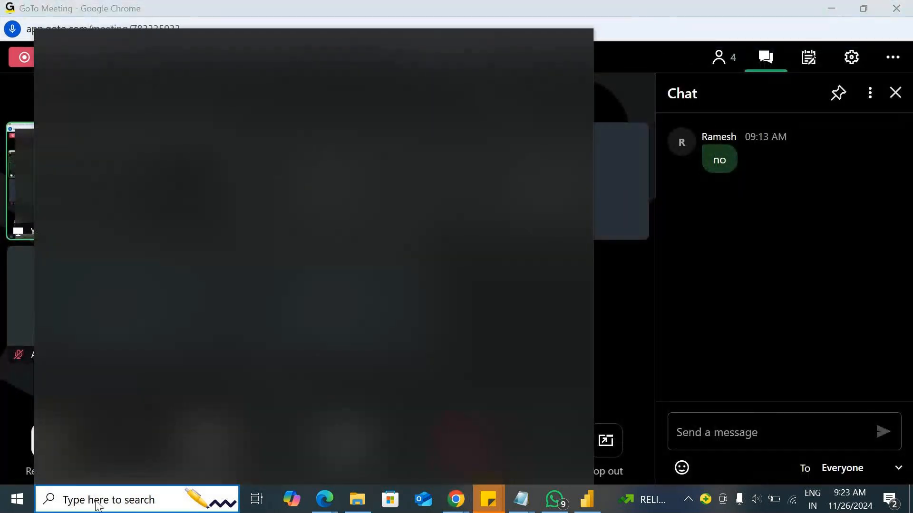
pyautogui.write('paint')
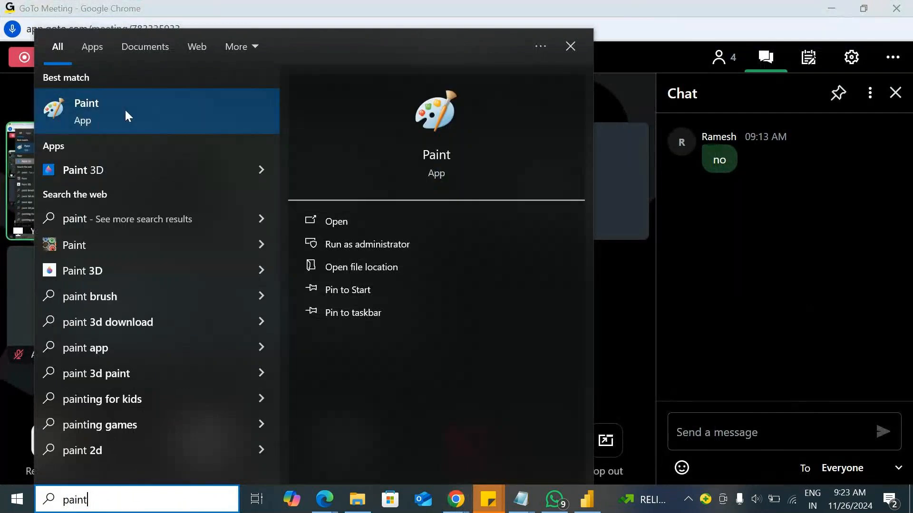
pyautogui.click(123, 102)
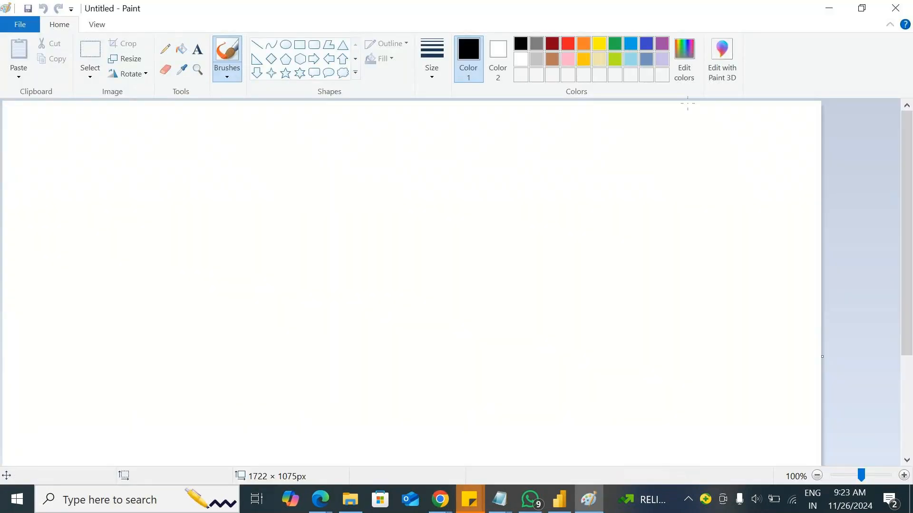
pyautogui.click(836, 9)
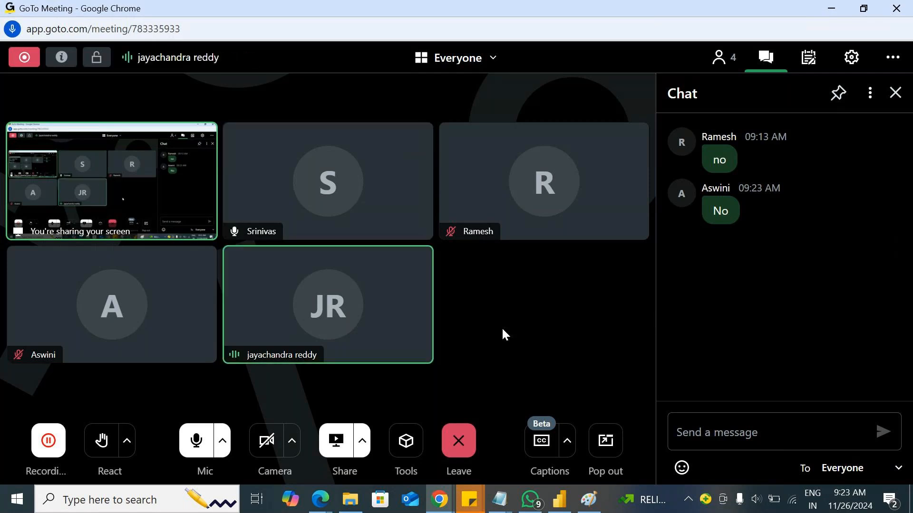
# Restore Paint and widen the blank canvas to 1801 × 1075 px.
pyautogui.click(588, 499)
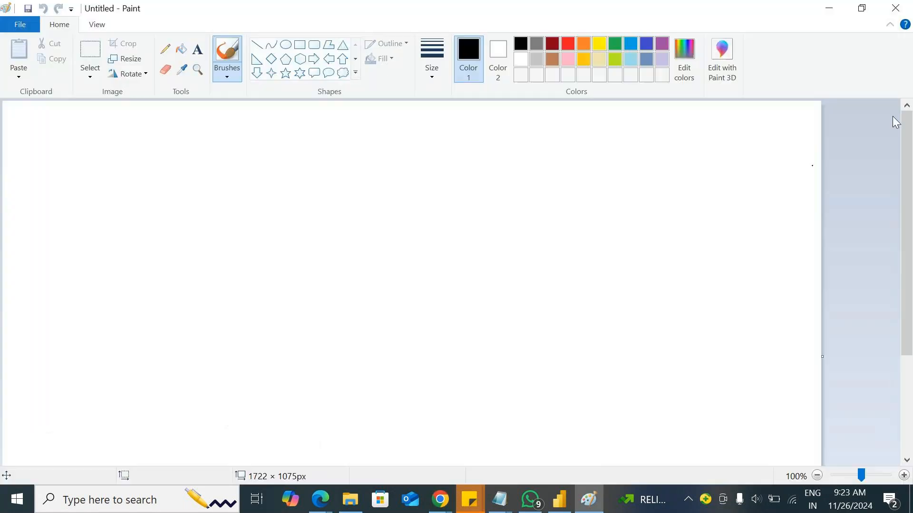
pyautogui.moveTo(822, 357); pyautogui.dragTo(859, 355)
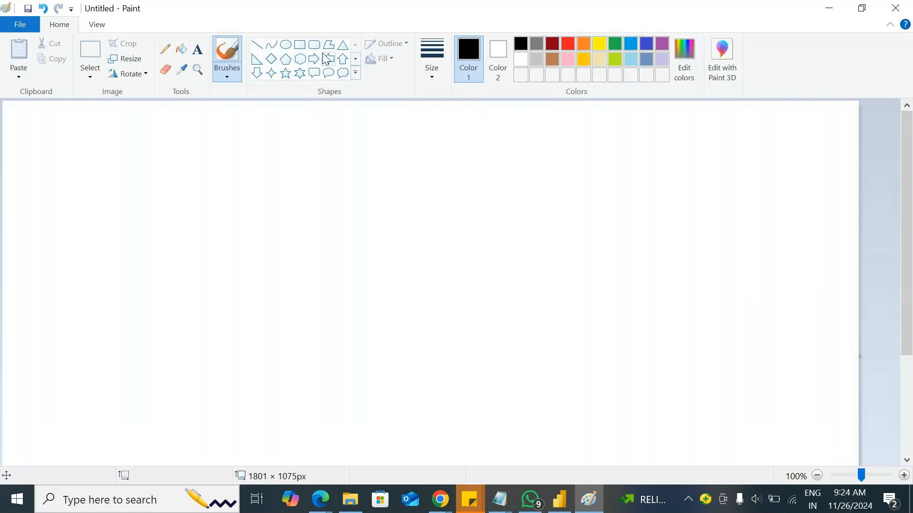
pyautogui.click(343, 74)
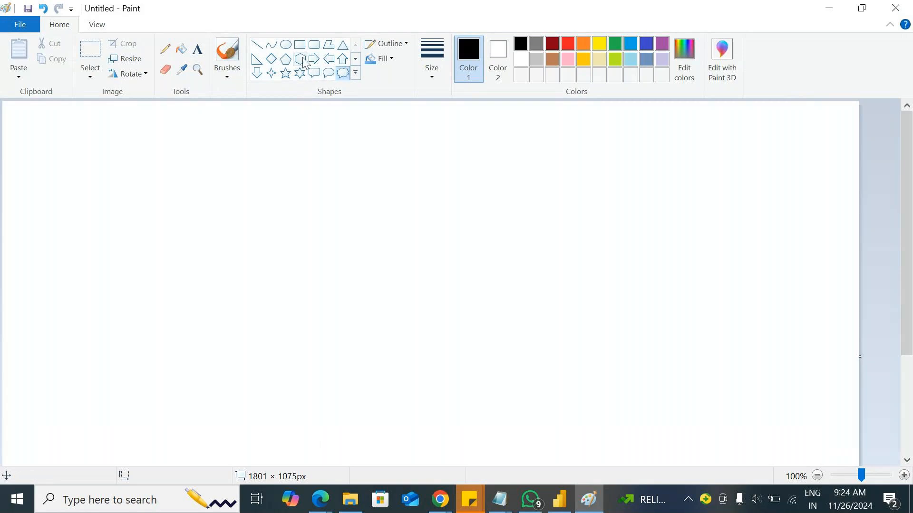
# Choose the Pencil with a thicker line size in red, and begin writing 2023 top-left.
pyautogui.click(312, 46)
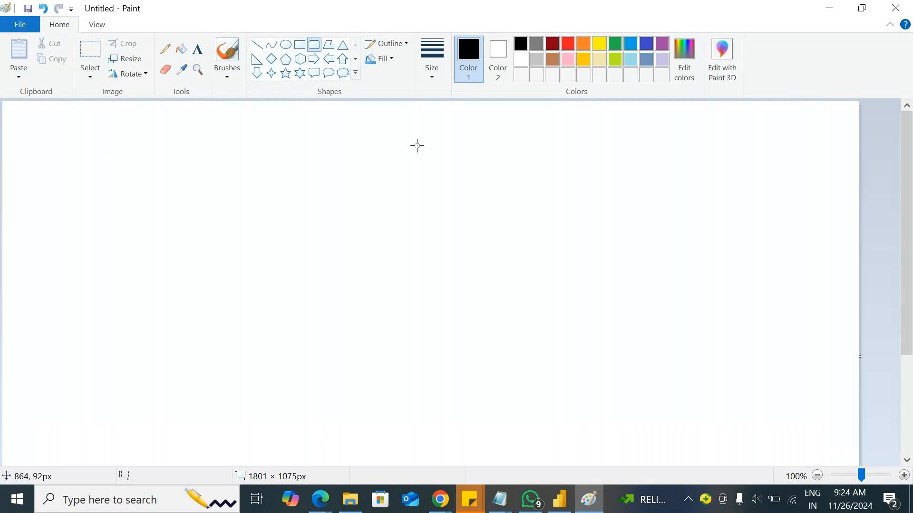
pyautogui.click(165, 48)
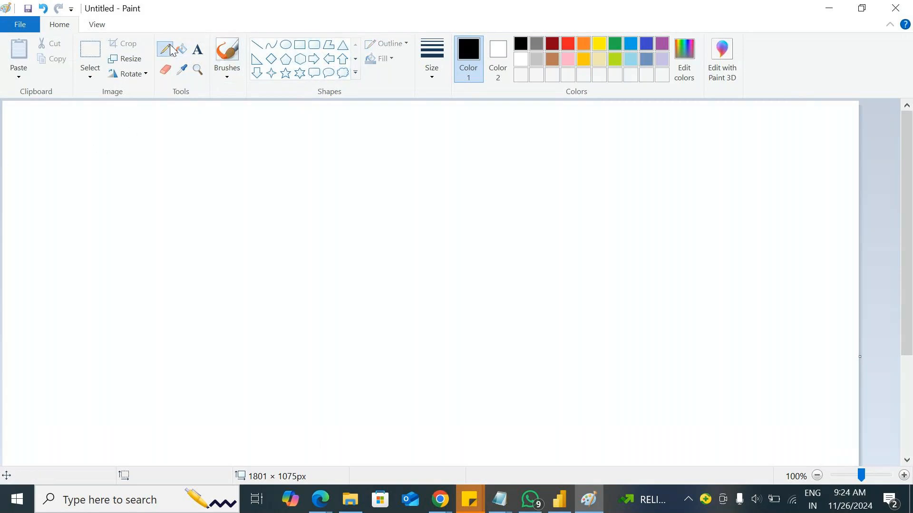
pyautogui.click(438, 76)
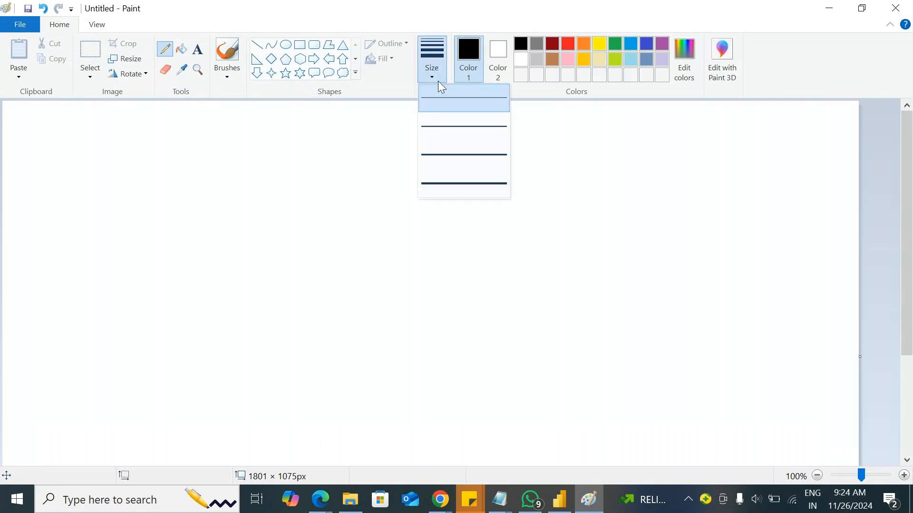
pyautogui.click(459, 178)
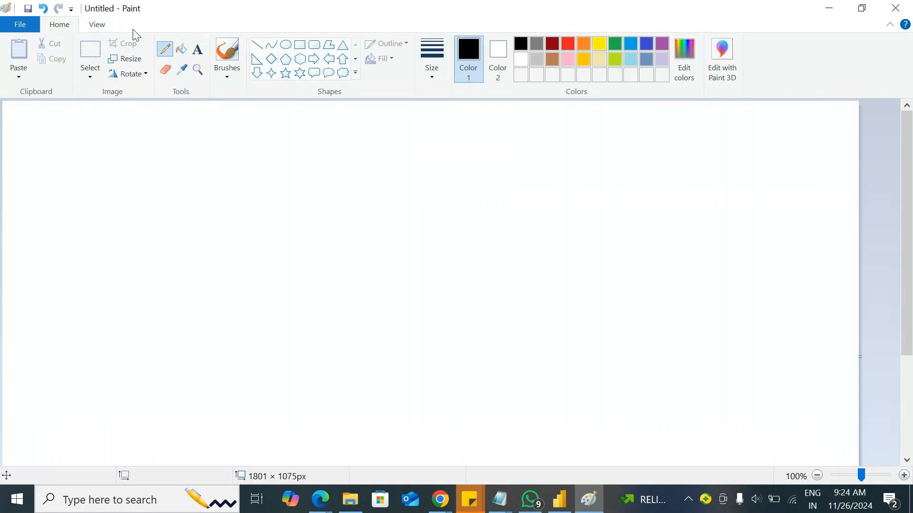
pyautogui.click(568, 43)
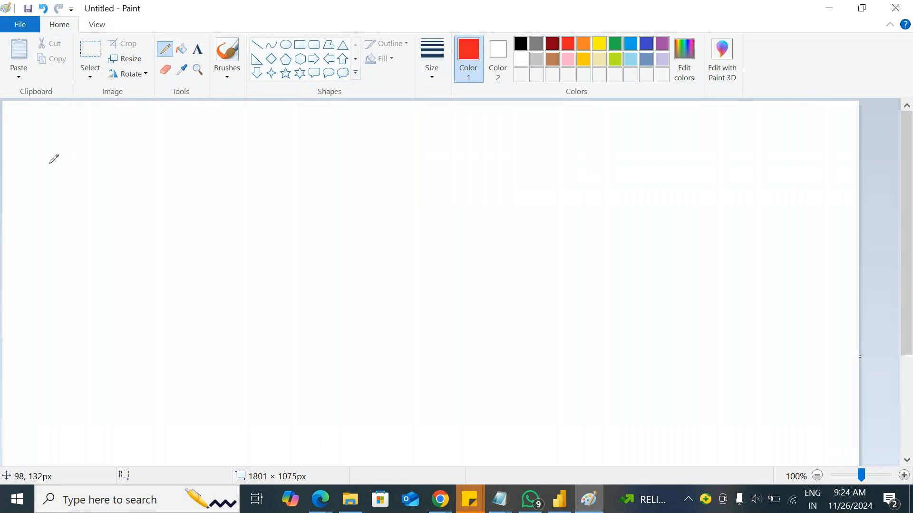
pyautogui.moveTo(47, 160)
pyautogui.mouseDown()
pyautogui.moveTo(64, 177)
pyautogui.moveTo(80, 156)
pyautogui.moveTo(132, 141)
pyautogui.moveTo(119, 154)
pyautogui.mouseUp()
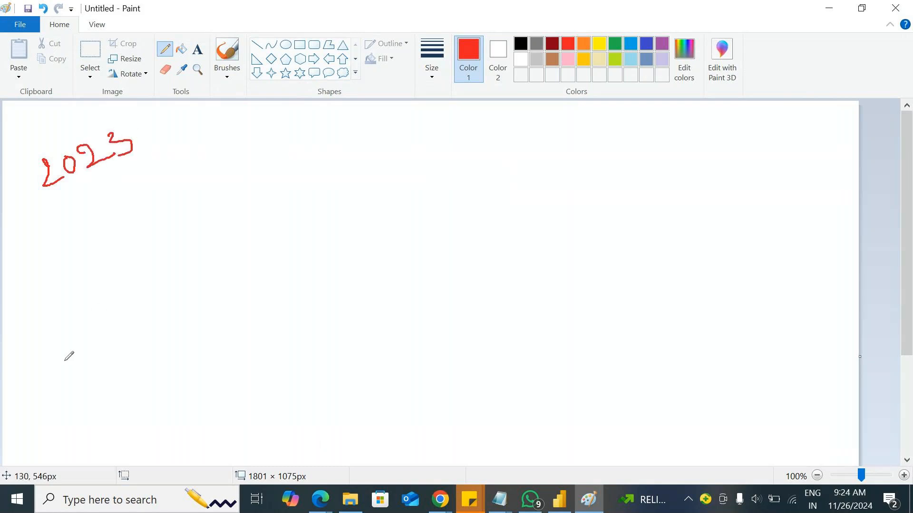
# Write 2024 below 2023, draw a divider, and note 2023's P1 5, P2 7, P3 6.
pyautogui.moveTo(65, 363)
pyautogui.mouseDown()
pyautogui.moveTo(65, 344)
pyautogui.moveTo(97, 355)
pyautogui.moveTo(102, 336)
pyautogui.moveTo(152, 328)
pyautogui.moveTo(150, 317)
pyautogui.moveTo(150, 338)
pyautogui.mouseUp()
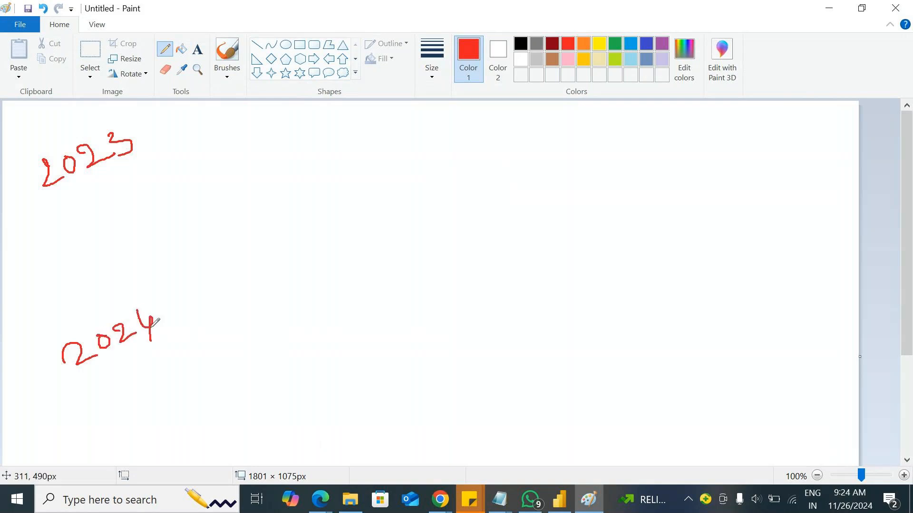
pyautogui.moveTo(5, 285)
pyautogui.mouseDown()
pyautogui.moveTo(152, 296)
pyautogui.moveTo(756, 246)
pyautogui.mouseUp()
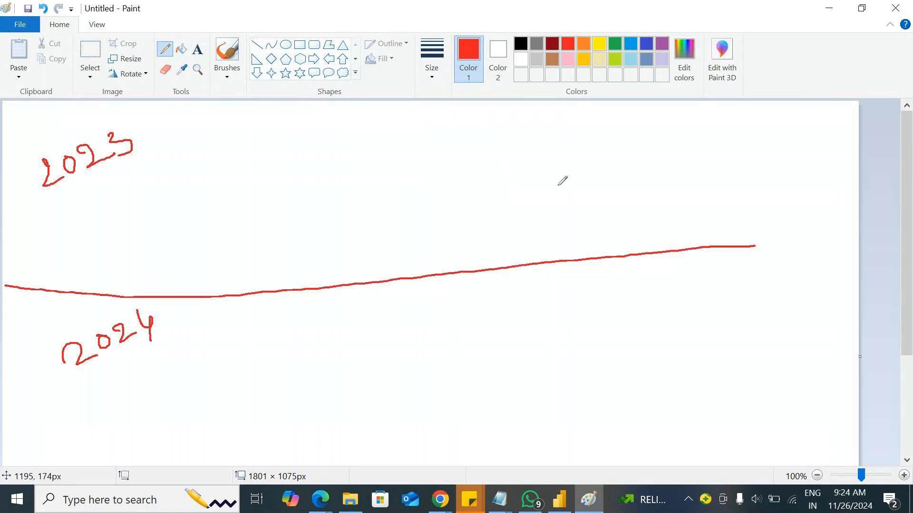
pyautogui.moveTo(183, 131)
pyautogui.mouseDown()
pyautogui.moveTo(191, 170)
pyautogui.moveTo(190, 129)
pyautogui.moveTo(187, 152)
pyautogui.moveTo(220, 182)
pyautogui.moveTo(243, 150)
pyautogui.moveTo(306, 136)
pyautogui.moveTo(298, 152)
pyautogui.moveTo(295, 130)
pyautogui.moveTo(327, 121)
pyautogui.mouseUp()
pyautogui.moveTo(199, 204)
pyautogui.mouseDown()
pyautogui.moveTo(208, 231)
pyautogui.moveTo(223, 220)
pyautogui.moveTo(253, 229)
pyautogui.mouseUp()
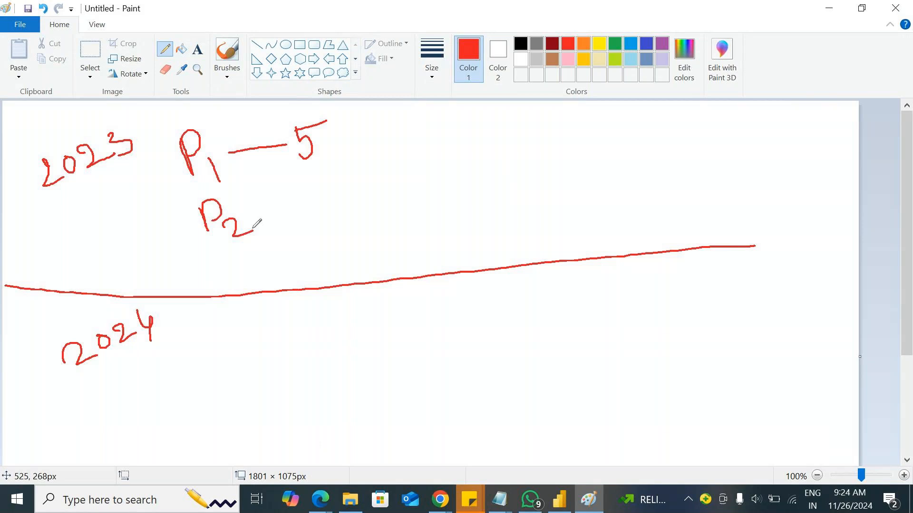
pyautogui.moveTo(249, 208)
pyautogui.mouseDown()
pyautogui.moveTo(314, 182)
pyautogui.moveTo(315, 205)
pyautogui.mouseUp()
pyautogui.moveTo(218, 255)
pyautogui.mouseDown()
pyautogui.moveTo(224, 279)
pyautogui.moveTo(223, 264)
pyautogui.moveTo(238, 261)
pyautogui.moveTo(236, 289)
pyautogui.mouseUp()
pyautogui.moveTo(265, 261); pyautogui.dragTo(291, 257)
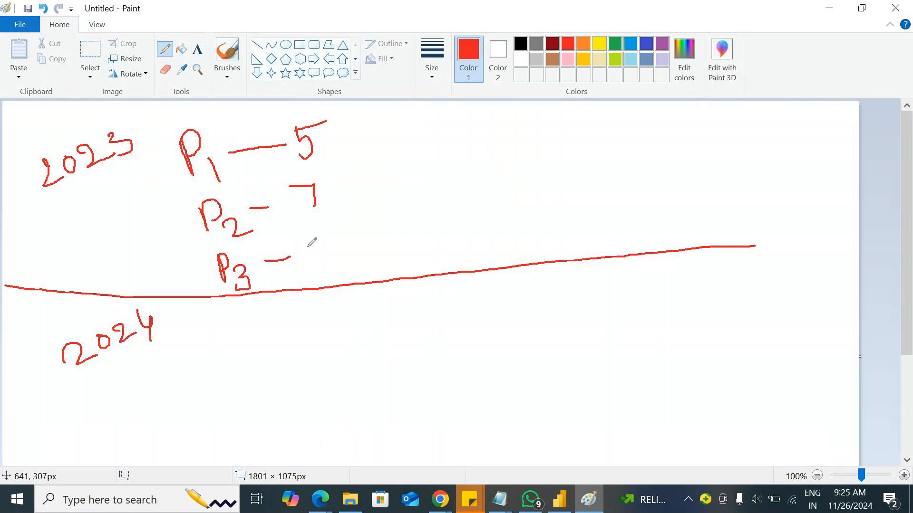
pyautogui.moveTo(325, 237)
pyautogui.mouseDown()
pyautogui.moveTo(318, 259)
pyautogui.moveTo(316, 251)
pyautogui.mouseUp()
# Write 2024's values beside it: P1 8, P2 4, with P3 begun.
pyautogui.moveTo(210, 321)
pyautogui.mouseDown()
pyautogui.moveTo(220, 360)
pyautogui.moveTo(210, 326)
pyautogui.moveTo(237, 369)
pyautogui.moveTo(337, 326)
pyautogui.moveTo(329, 315)
pyautogui.moveTo(333, 355)
pyautogui.moveTo(315, 340)
pyautogui.mouseUp()
pyautogui.moveTo(226, 387)
pyautogui.mouseDown()
pyautogui.moveTo(232, 425)
pyautogui.moveTo(243, 387)
pyautogui.moveTo(277, 421)
pyautogui.mouseUp()
pyautogui.moveTo(284, 400)
pyautogui.mouseDown()
pyautogui.moveTo(342, 388)
pyautogui.moveTo(350, 406)
pyautogui.mouseUp()
pyautogui.moveTo(260, 440)
pyautogui.mouseDown()
pyautogui.moveTo(260, 450)
pyautogui.moveTo(309, 460)
pyautogui.moveTo(342, 441)
pyautogui.mouseUp()
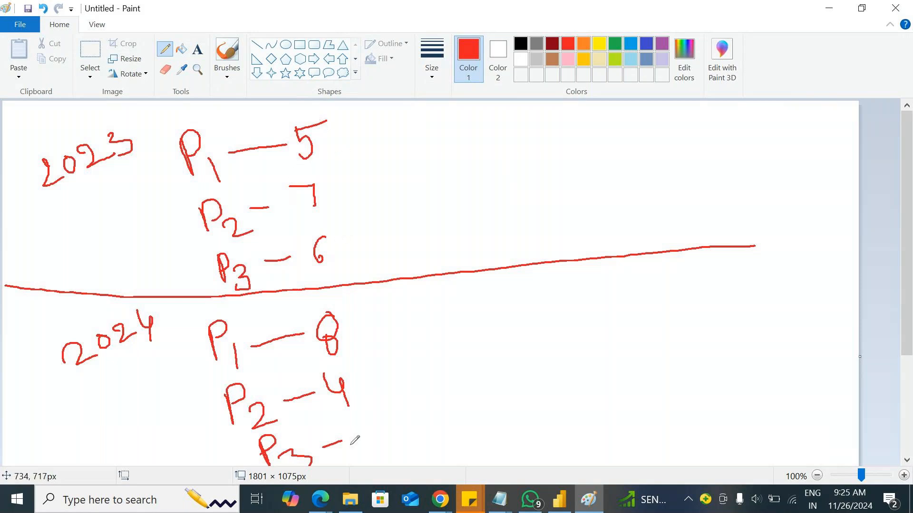
# Set 2024's P3 to 7, then bracket the years and write totals 18 and 19.
pyautogui.moveTo(352, 433)
pyautogui.mouseDown()
pyautogui.moveTo(378, 422)
pyautogui.moveTo(384, 457)
pyautogui.mouseUp()
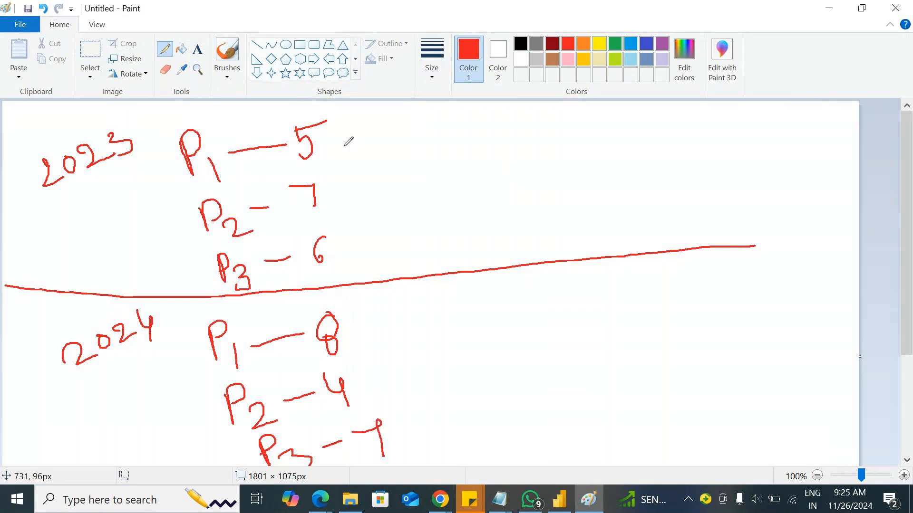
pyautogui.moveTo(346, 135)
pyautogui.mouseDown()
pyautogui.moveTo(367, 223)
pyautogui.moveTo(348, 256)
pyautogui.mouseUp()
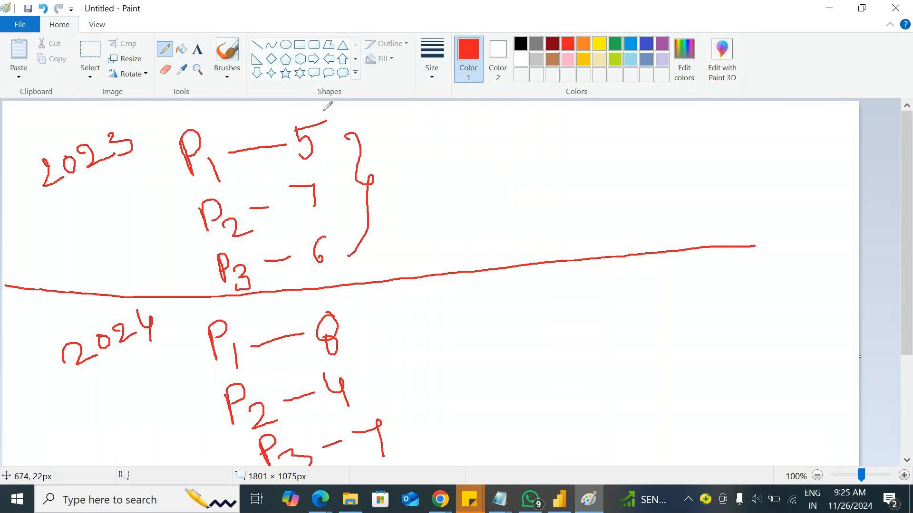
pyautogui.moveTo(394, 161)
pyautogui.mouseDown()
pyautogui.moveTo(399, 193)
pyautogui.moveTo(411, 174)
pyautogui.moveTo(414, 194)
pyautogui.moveTo(418, 185)
pyautogui.mouseUp()
pyautogui.moveTo(362, 311); pyautogui.dragTo(403, 461)
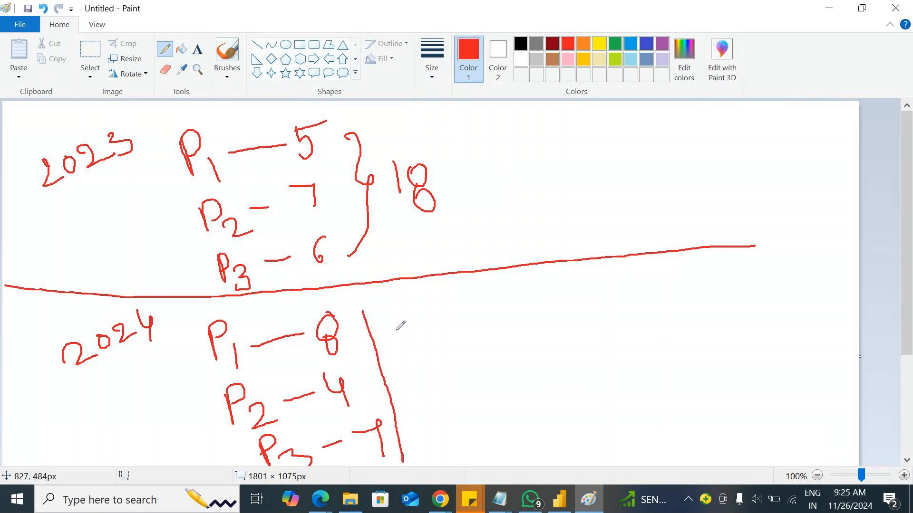
pyautogui.moveTo(396, 329); pyautogui.dragTo(403, 364)
pyautogui.moveTo(424, 327); pyautogui.dragTo(427, 364)
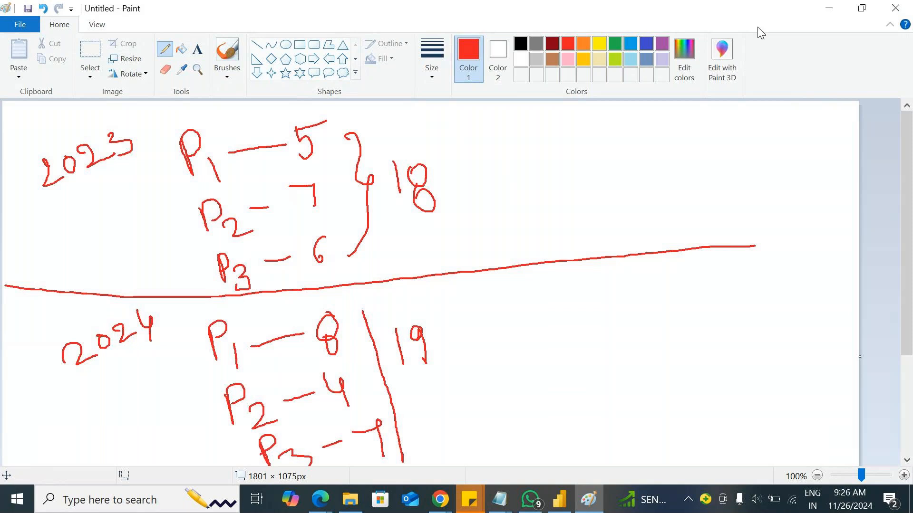
# Circle the year labels and the P1–P3 values with indigo loops.
pyautogui.click(634, 42)
pyautogui.click(647, 44)
pyautogui.moveTo(36, 127)
pyautogui.mouseDown()
pyautogui.moveTo(138, 257)
pyautogui.moveTo(159, 375)
pyautogui.moveTo(62, 394)
pyautogui.moveTo(32, 163)
pyautogui.mouseUp()
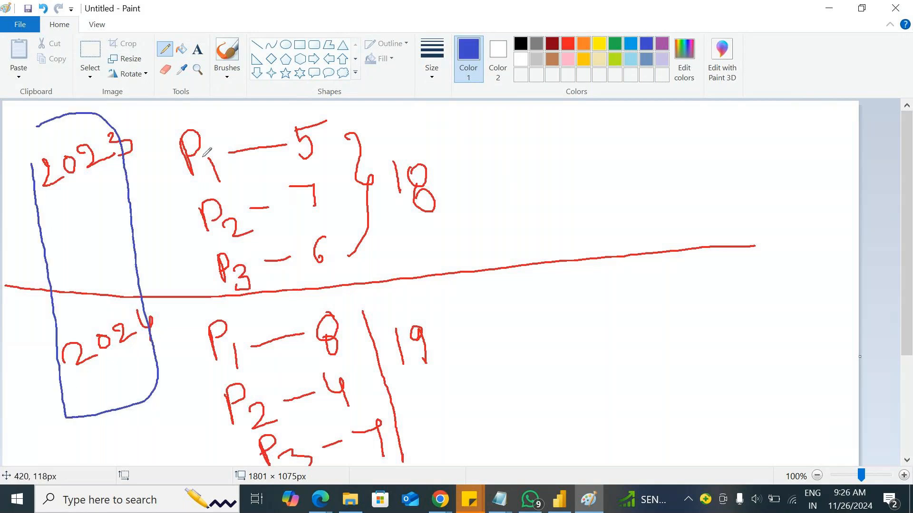
pyautogui.moveTo(150, 130)
pyautogui.mouseDown()
pyautogui.moveTo(188, 122)
pyautogui.moveTo(214, 136)
pyautogui.moveTo(305, 359)
pyautogui.moveTo(331, 450)
pyautogui.moveTo(285, 475)
pyautogui.moveTo(213, 402)
pyautogui.moveTo(167, 152)
pyautogui.moveTo(153, 130)
pyautogui.mouseUp()
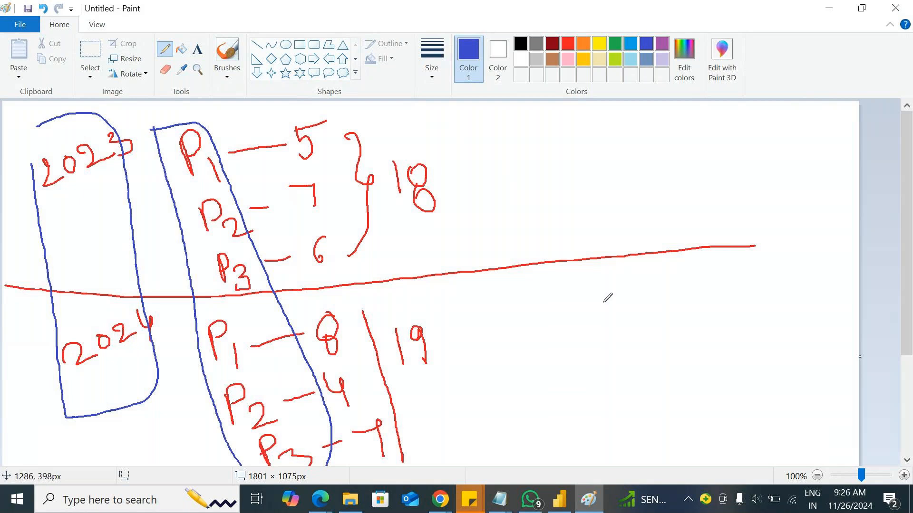
# In dark red, add tick marks over the loops and draw chart axes at the upper right.
pyautogui.click(550, 46)
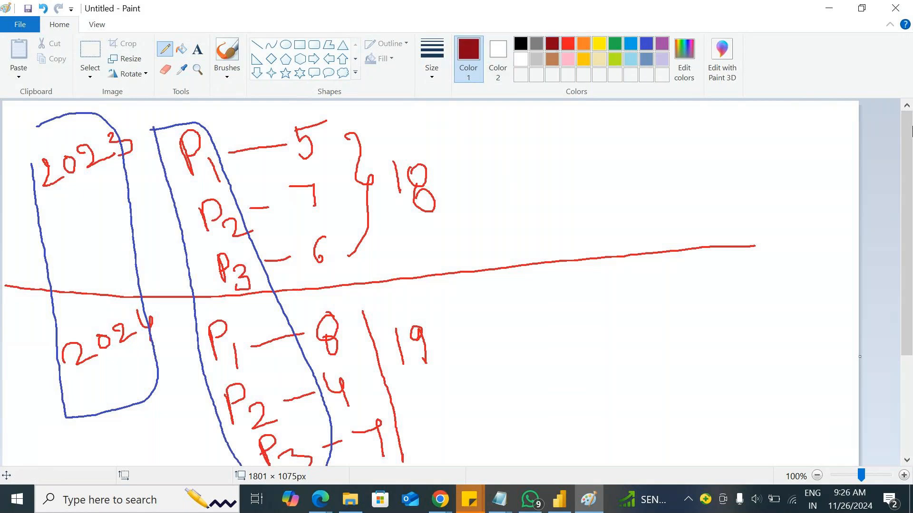
pyautogui.moveTo(47, 128)
pyautogui.mouseDown()
pyautogui.moveTo(63, 138)
pyautogui.moveTo(86, 101)
pyautogui.mouseUp()
pyautogui.moveTo(142, 131); pyautogui.dragTo(180, 102)
pyautogui.moveTo(276, 121)
pyautogui.mouseDown()
pyautogui.moveTo(294, 131)
pyautogui.moveTo(309, 101)
pyautogui.mouseUp()
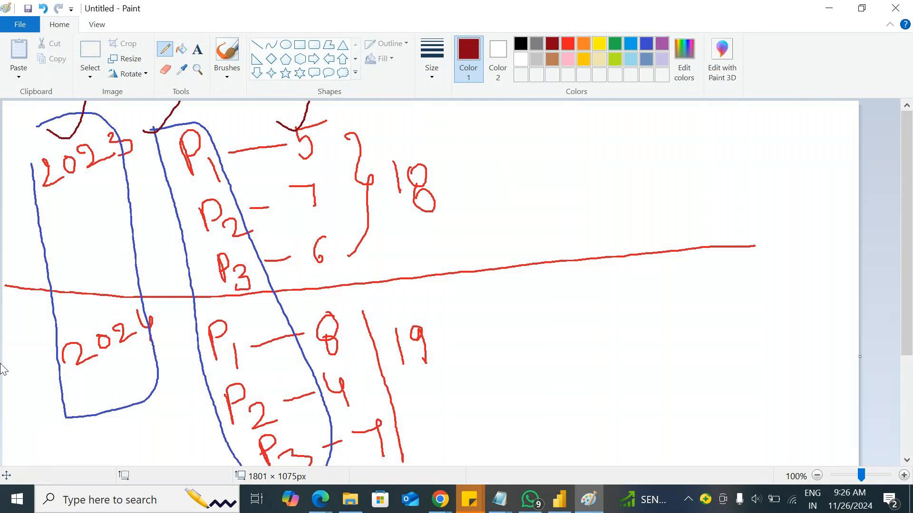
pyautogui.moveTo(525, 117)
pyautogui.mouseDown()
pyautogui.moveTo(542, 243)
pyautogui.moveTo(584, 216)
pyautogui.moveTo(758, 192)
pyautogui.mouseUp()
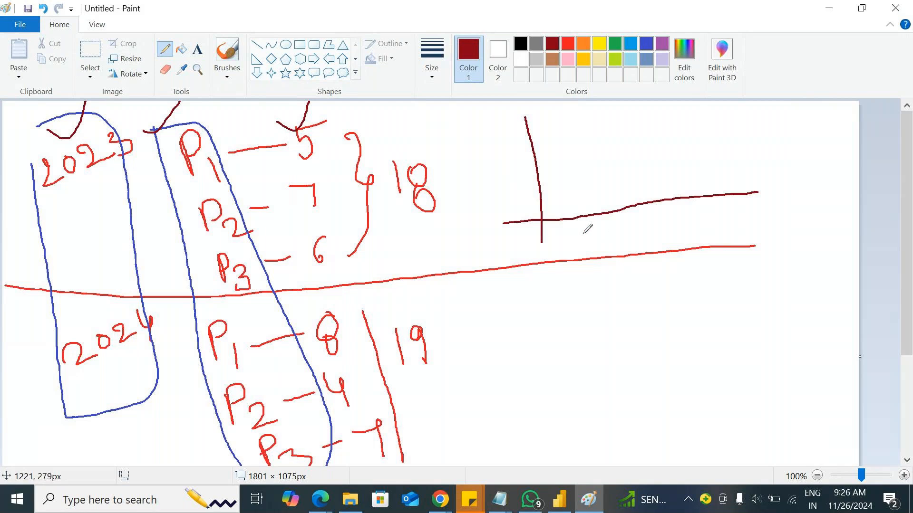
# Label the chart's baseline with 2023 and 2024.
pyautogui.moveTo(582, 229)
pyautogui.mouseDown()
pyautogui.moveTo(599, 241)
pyautogui.moveTo(615, 225)
pyautogui.moveTo(639, 226)
pyautogui.moveTo(635, 235)
pyautogui.mouseUp()
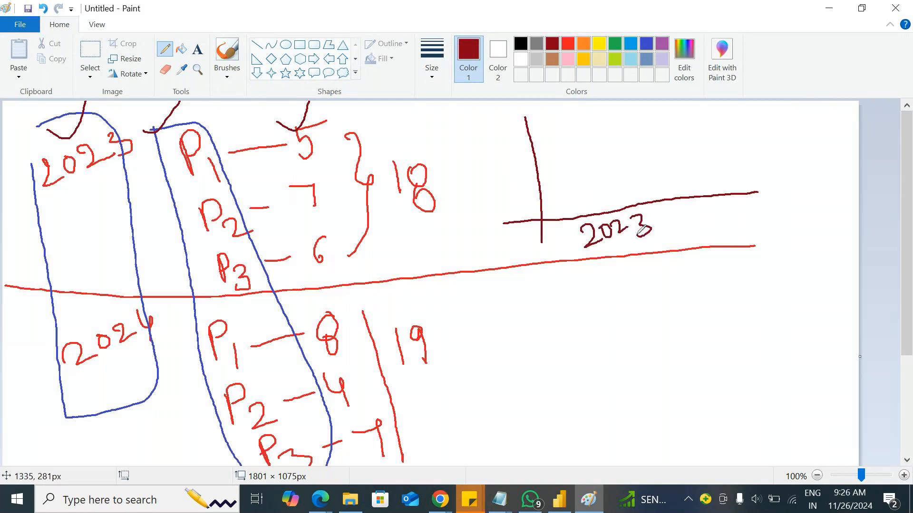
pyautogui.moveTo(723, 210)
pyautogui.mouseDown()
pyautogui.moveTo(749, 227)
pyautogui.moveTo(751, 208)
pyautogui.moveTo(781, 215)
pyautogui.mouseUp()
pyautogui.moveTo(785, 198); pyautogui.dragTo(784, 230)
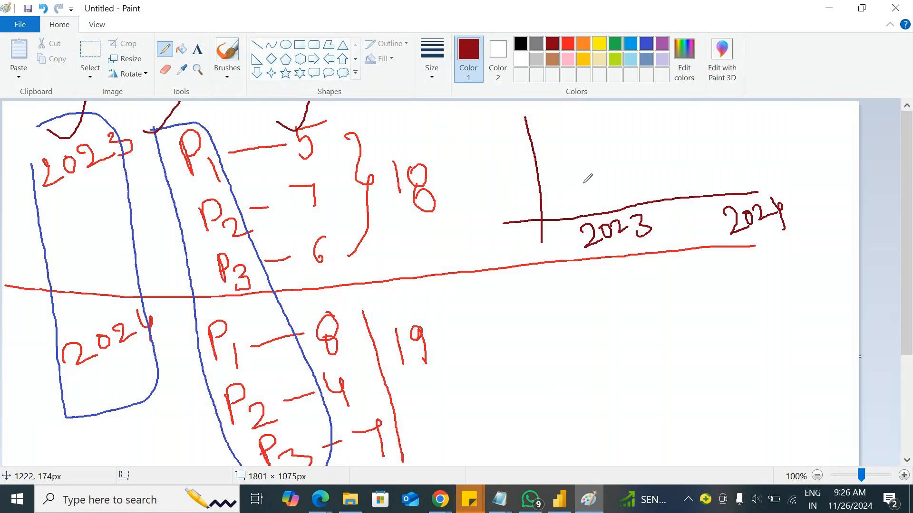
# Draw the 2023 stacked column with boxes numbered 5, 7 and 6.
pyautogui.moveTo(577, 173); pyautogui.dragTo(589, 215)
pyautogui.moveTo(577, 173)
pyautogui.mouseDown()
pyautogui.moveTo(602, 169)
pyautogui.moveTo(619, 180)
pyautogui.moveTo(625, 212)
pyautogui.mouseUp()
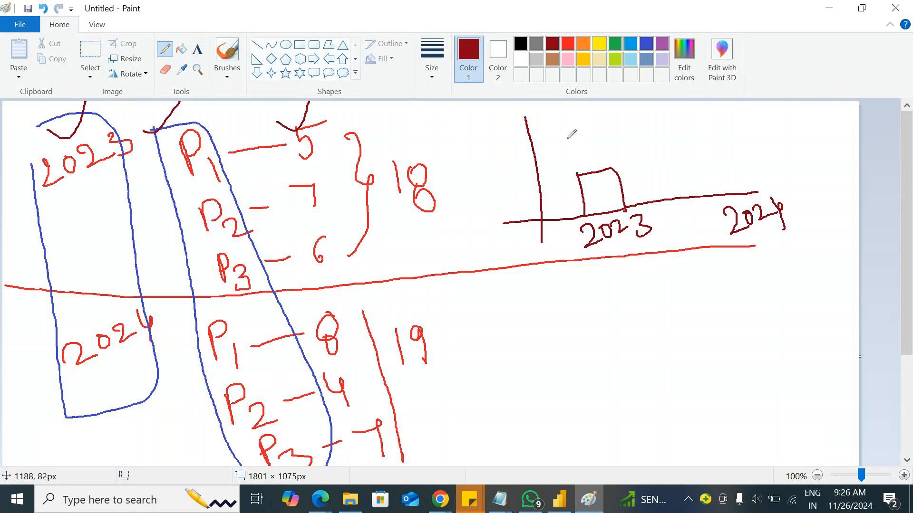
pyautogui.moveTo(565, 137)
pyautogui.mouseDown()
pyautogui.moveTo(577, 174)
pyautogui.moveTo(596, 173)
pyautogui.moveTo(605, 135)
pyautogui.moveTo(566, 138)
pyautogui.mouseUp()
pyautogui.moveTo(593, 182)
pyautogui.mouseDown()
pyautogui.moveTo(603, 200)
pyautogui.moveTo(594, 200)
pyautogui.mouseUp()
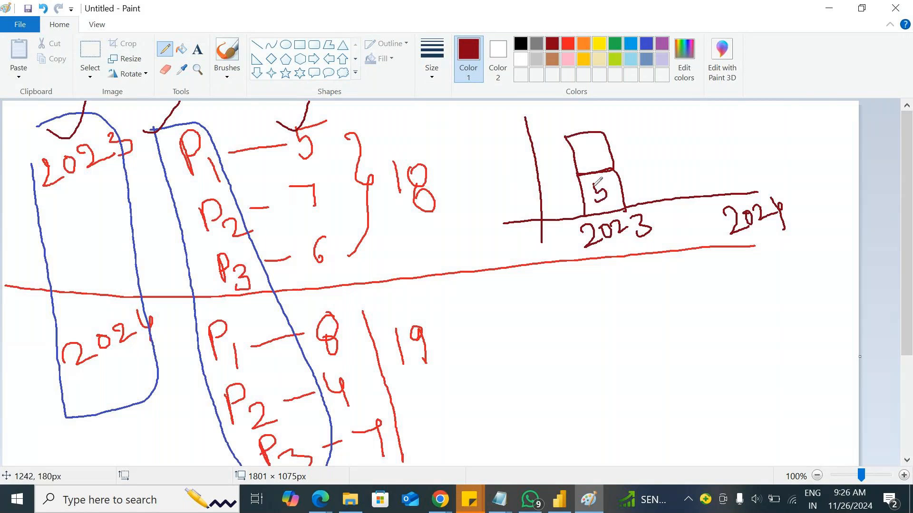
pyautogui.moveTo(580, 151)
pyautogui.mouseDown()
pyautogui.moveTo(589, 146)
pyautogui.moveTo(593, 164)
pyautogui.mouseUp()
pyautogui.moveTo(559, 111)
pyautogui.mouseDown()
pyautogui.moveTo(564, 140)
pyautogui.moveTo(563, 116)
pyautogui.moveTo(578, 108)
pyautogui.moveTo(603, 135)
pyautogui.moveTo(583, 127)
pyautogui.mouseUp()
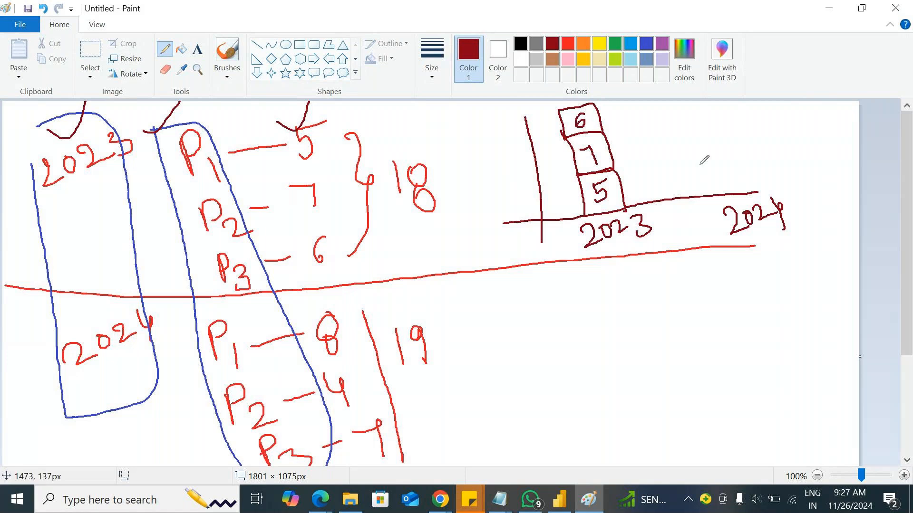
# Draw the 2024 stacked column with boxes numbered 8, 4 and 7.
pyautogui.moveTo(707, 158)
pyautogui.mouseDown()
pyautogui.moveTo(719, 190)
pyautogui.moveTo(750, 181)
pyautogui.moveTo(739, 155)
pyautogui.moveTo(708, 157)
pyautogui.moveTo(730, 170)
pyautogui.mouseUp()
pyautogui.moveTo(693, 118)
pyautogui.mouseDown()
pyautogui.moveTo(709, 156)
pyautogui.moveTo(732, 130)
pyautogui.moveTo(722, 118)
pyautogui.moveTo(702, 125)
pyautogui.moveTo(723, 146)
pyautogui.mouseUp()
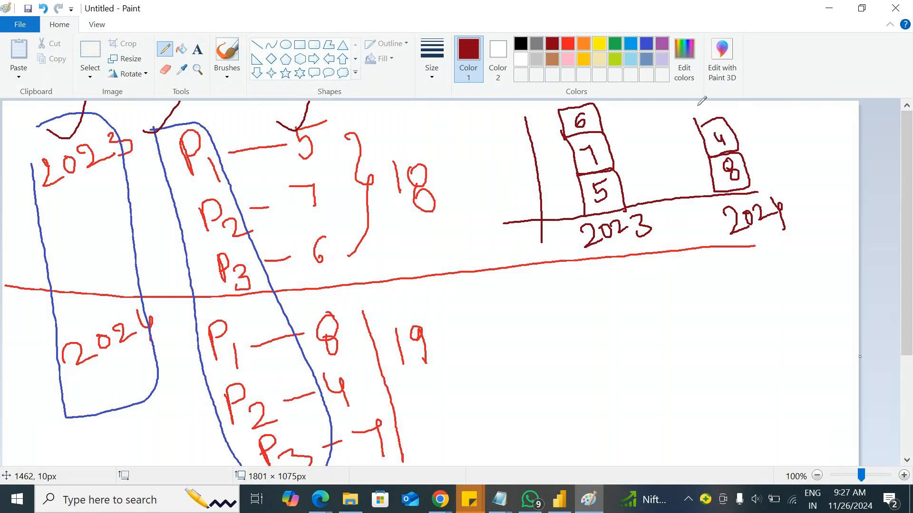
pyautogui.moveTo(694, 104)
pyautogui.mouseDown()
pyautogui.moveTo(695, 126)
pyautogui.moveTo(725, 119)
pyautogui.moveTo(707, 129)
pyautogui.mouseUp()
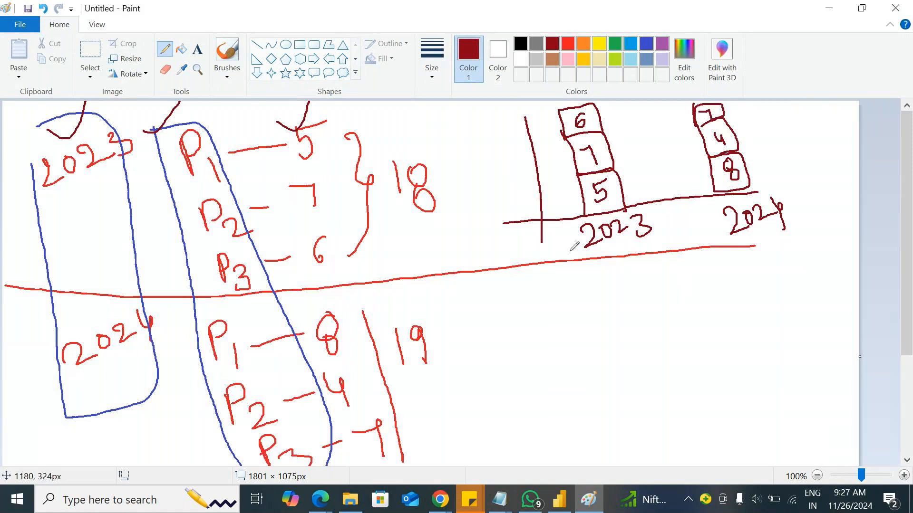
# Draw an arrow leading from the 18 total toward the chart.
pyautogui.moveTo(378, 222); pyautogui.dragTo(445, 206)
pyautogui.moveTo(380, 241); pyautogui.dragTo(445, 222)
pyautogui.moveTo(418, 188)
pyautogui.mouseDown()
pyautogui.moveTo(458, 192)
pyautogui.moveTo(418, 257)
pyautogui.mouseUp()
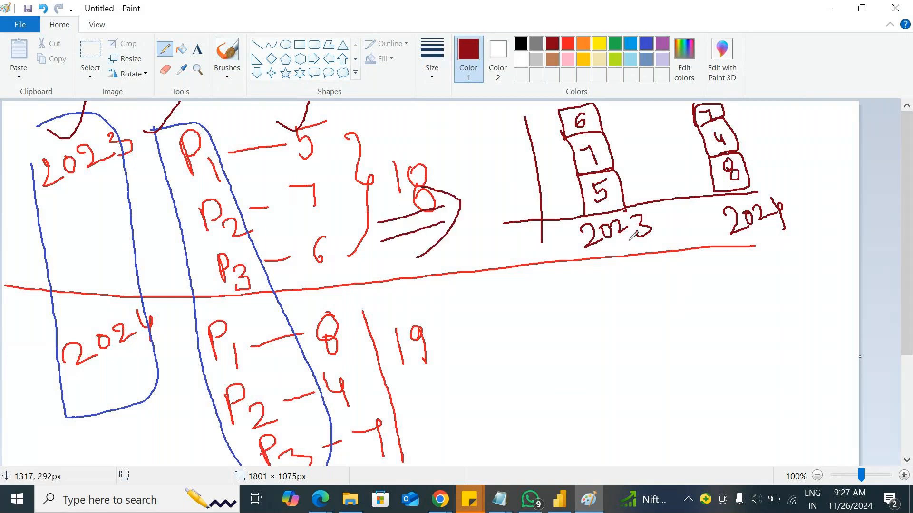
pyautogui.click(568, 44)
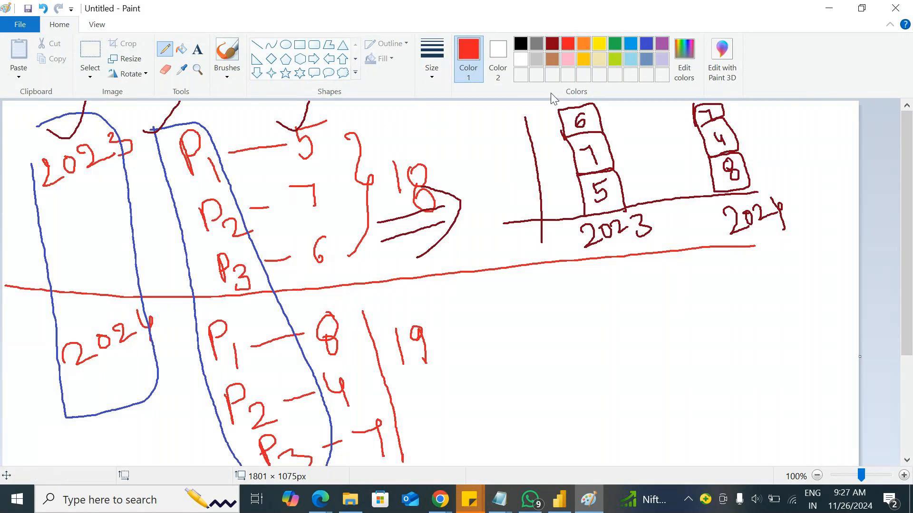
# Circle both stacks in red and link the 5–8, 7–4 and 6–7 boxes across years.
pyautogui.moveTo(552, 103)
pyautogui.mouseDown()
pyautogui.moveTo(568, 192)
pyautogui.moveTo(615, 222)
pyautogui.moveTo(640, 153)
pyautogui.moveTo(557, 99)
pyautogui.mouseUp()
pyautogui.moveTo(676, 107)
pyautogui.mouseDown()
pyautogui.moveTo(703, 194)
pyautogui.moveTo(759, 196)
pyautogui.moveTo(756, 101)
pyautogui.moveTo(674, 119)
pyautogui.moveTo(675, 127)
pyautogui.mouseUp()
pyautogui.moveTo(614, 193); pyautogui.dragTo(723, 177)
pyautogui.moveTo(598, 159); pyautogui.dragTo(716, 139)
pyautogui.moveTo(595, 121); pyautogui.dragTo(704, 120)
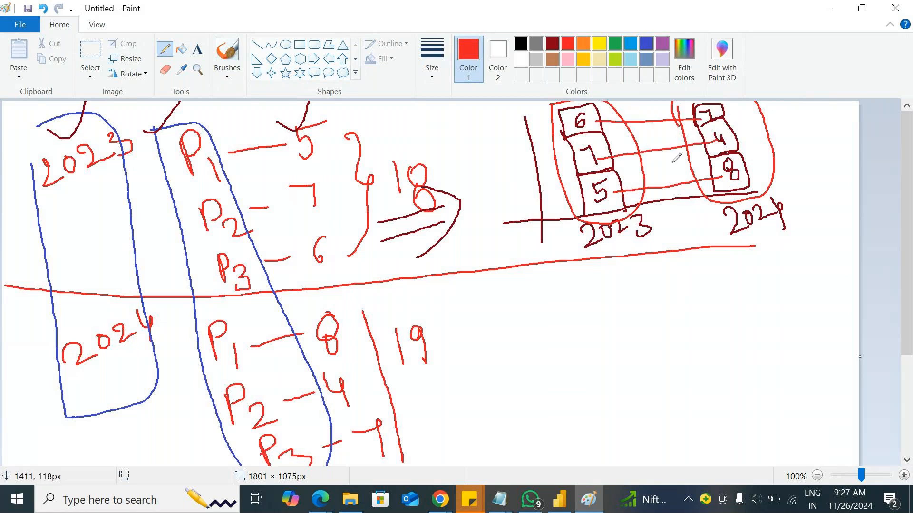
# Add arrowed lines under both years, height lines through each column, and write 19 beside 2024.
pyautogui.moveTo(624, 353); pyautogui.dragTo(613, 230)
pyautogui.moveTo(751, 329)
pyautogui.mouseDown()
pyautogui.moveTo(733, 225)
pyautogui.moveTo(753, 246)
pyautogui.mouseUp()
pyautogui.moveTo(594, 252)
pyautogui.mouseDown()
pyautogui.moveTo(610, 228)
pyautogui.moveTo(637, 248)
pyautogui.mouseUp()
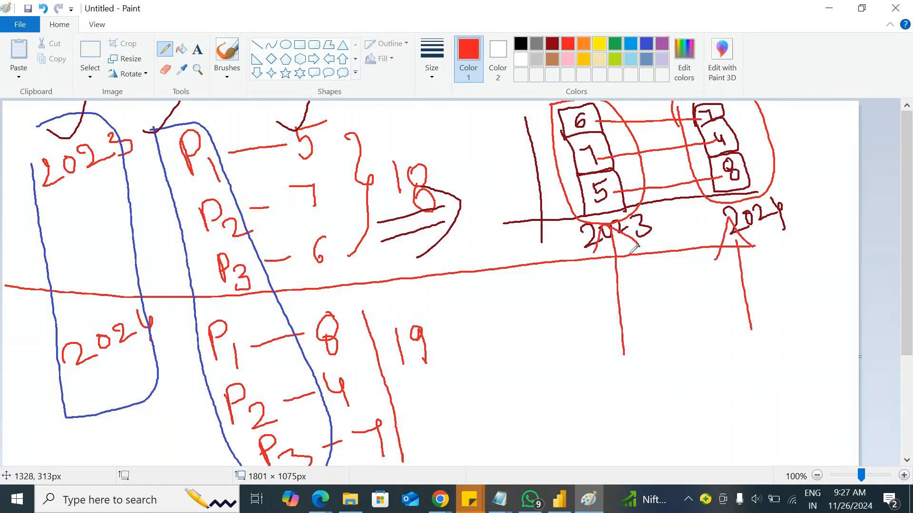
pyautogui.moveTo(564, 181)
pyautogui.mouseDown()
pyautogui.moveTo(528, 191)
pyautogui.moveTo(529, 152)
pyautogui.moveTo(511, 159)
pyautogui.moveTo(524, 156)
pyautogui.moveTo(516, 135)
pyautogui.moveTo(528, 117)
pyautogui.moveTo(497, 120)
pyautogui.moveTo(510, 112)
pyautogui.mouseUp()
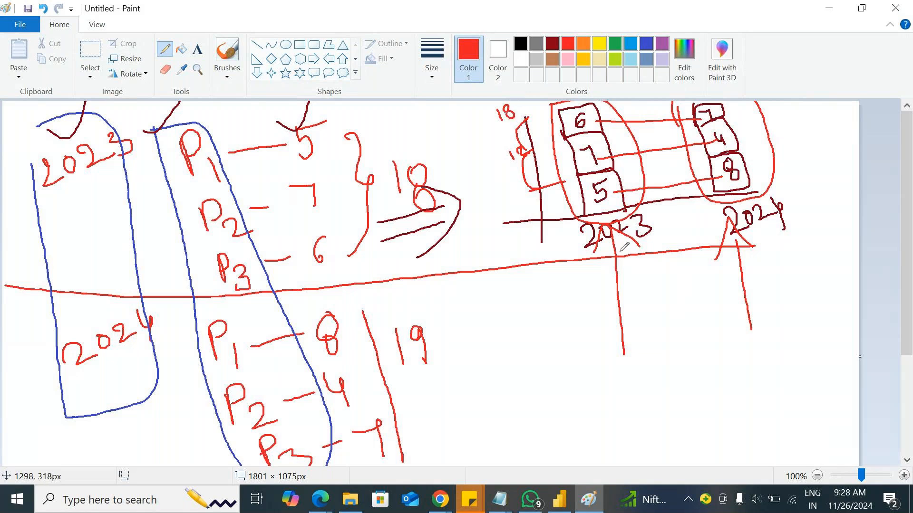
pyautogui.moveTo(611, 254); pyautogui.dragTo(583, 102)
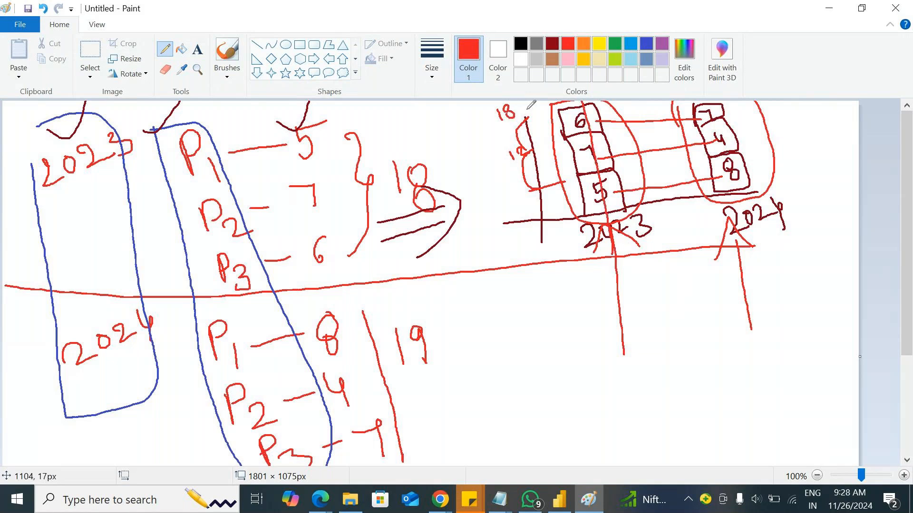
pyautogui.moveTo(520, 114); pyautogui.dragTo(551, 102)
pyautogui.moveTo(743, 207)
pyautogui.mouseDown()
pyautogui.moveTo(696, 101)
pyautogui.moveTo(709, 103)
pyautogui.mouseUp()
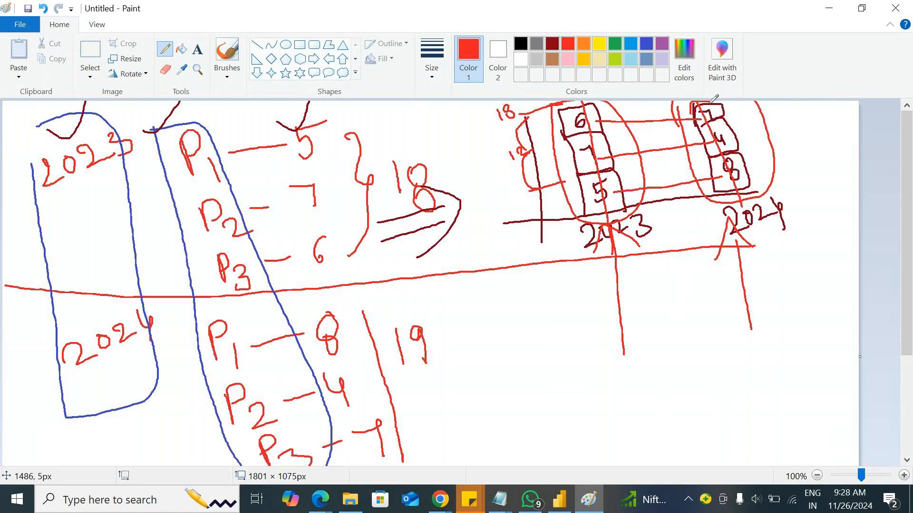
pyautogui.moveTo(776, 106)
pyautogui.mouseDown()
pyautogui.moveTo(781, 115)
pyautogui.moveTo(793, 110)
pyautogui.moveTo(799, 130)
pyautogui.mouseUp()
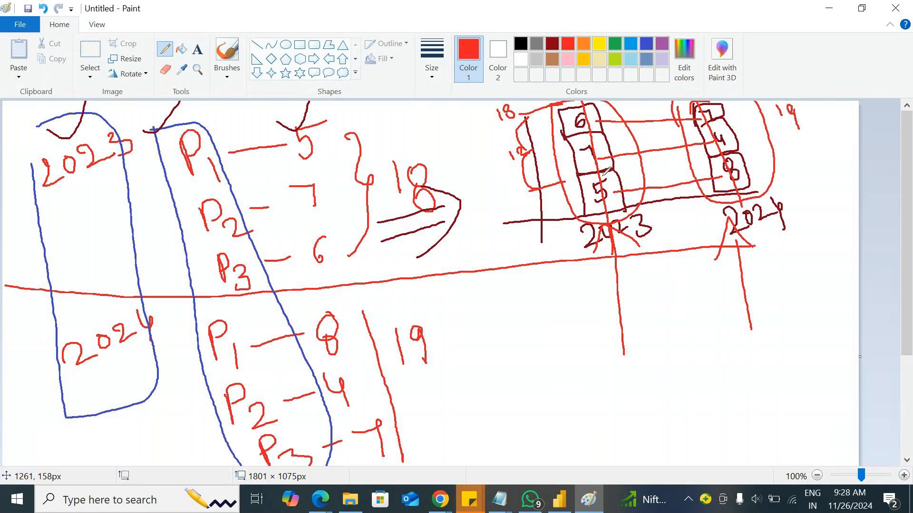
# Loop the 2023 stack again and tick the 18 total.
pyautogui.moveTo(586, 206)
pyautogui.mouseDown()
pyautogui.moveTo(567, 194)
pyautogui.moveTo(552, 151)
pyautogui.moveTo(561, 133)
pyautogui.moveTo(562, 123)
pyautogui.moveTo(549, 129)
pyautogui.moveTo(556, 112)
pyautogui.mouseUp()
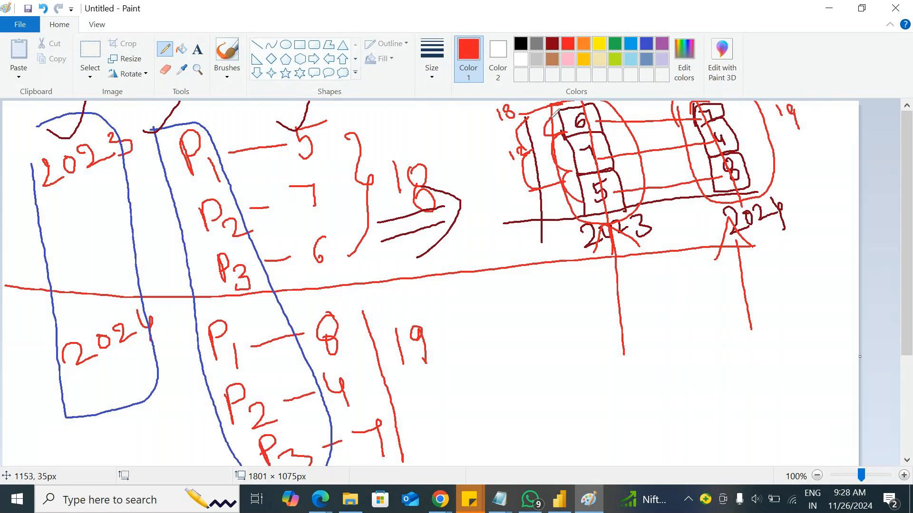
pyautogui.moveTo(573, 220)
pyautogui.mouseDown()
pyautogui.moveTo(629, 203)
pyautogui.moveTo(635, 159)
pyautogui.moveTo(570, 106)
pyautogui.moveTo(573, 204)
pyautogui.mouseUp()
pyautogui.moveTo(436, 167)
pyautogui.mouseDown()
pyautogui.moveTo(440, 186)
pyautogui.moveTo(463, 146)
pyautogui.mouseUp()
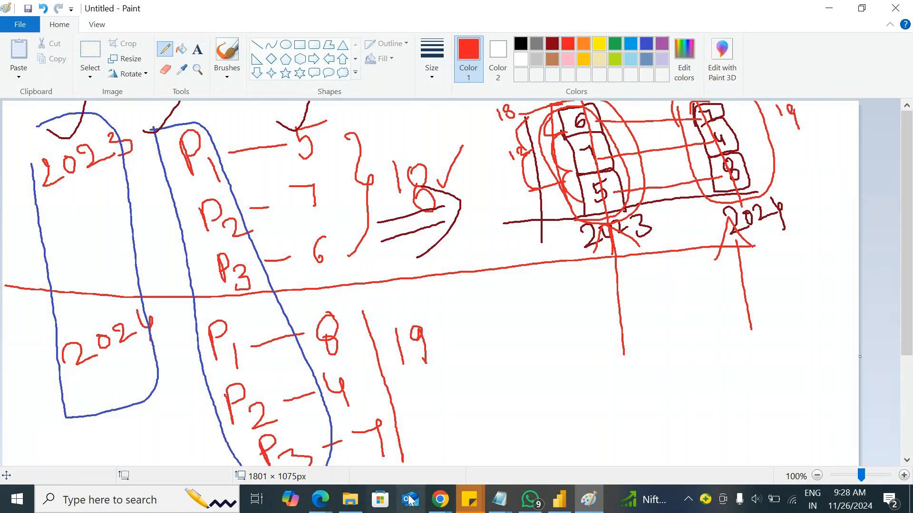
pyautogui.moveTo(440, 507)
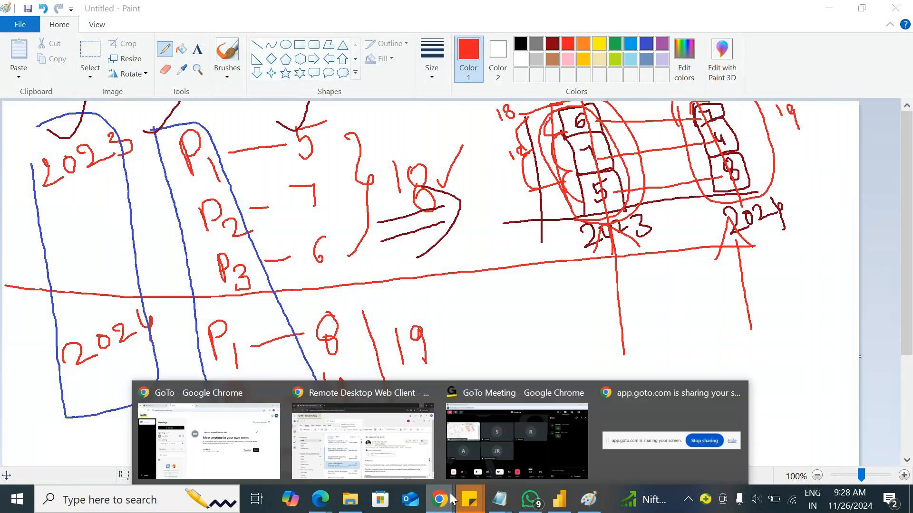
pyautogui.click(485, 448)
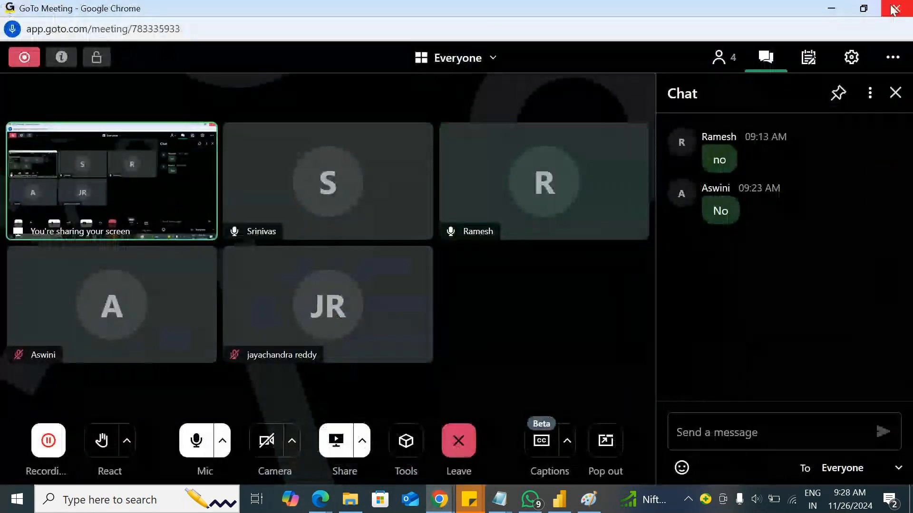
pyautogui.click(837, 14)
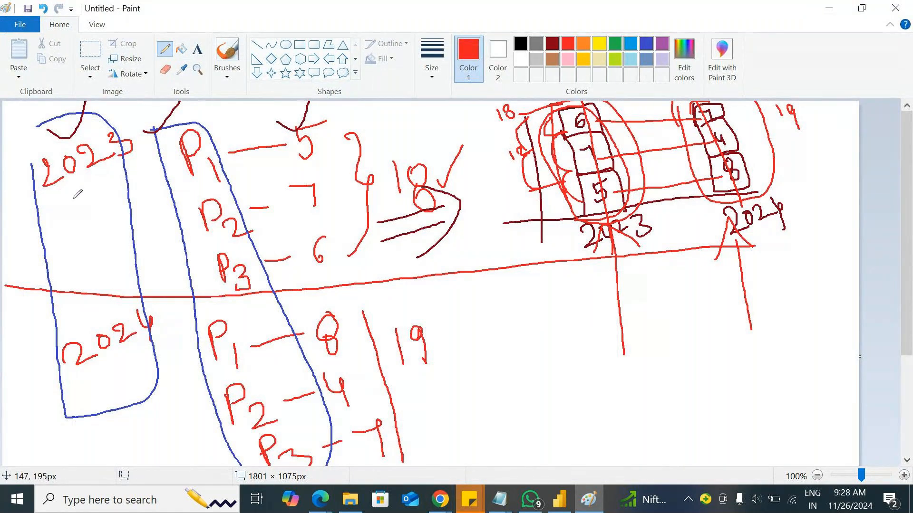
# Tick the 2023 label, re-loop the 2023 boxes, and mark the 18 total and 2024 P2.
pyautogui.moveTo(72, 194); pyautogui.dragTo(95, 170)
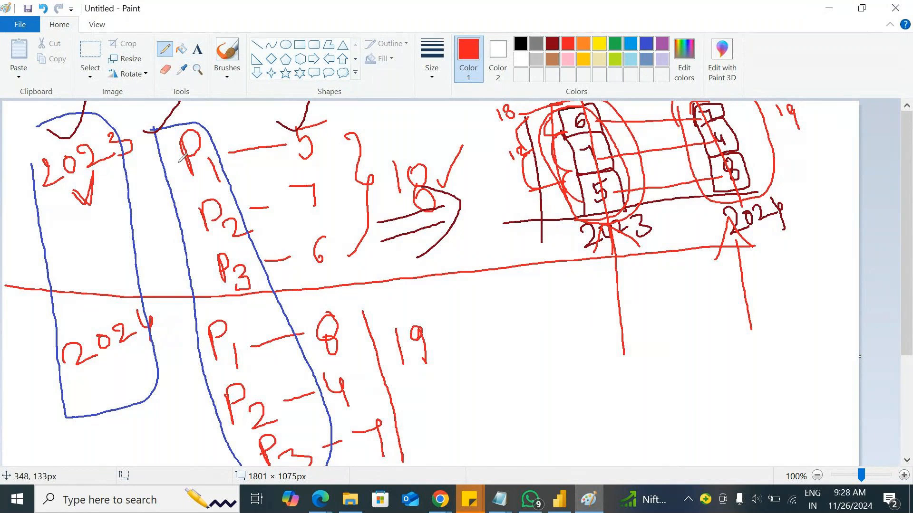
pyautogui.moveTo(580, 194)
pyautogui.mouseDown()
pyautogui.moveTo(543, 164)
pyautogui.moveTo(563, 110)
pyautogui.moveTo(574, 114)
pyautogui.moveTo(592, 204)
pyautogui.moveTo(586, 214)
pyautogui.moveTo(614, 155)
pyautogui.moveTo(567, 174)
pyautogui.moveTo(573, 143)
pyautogui.mouseUp()
pyautogui.moveTo(437, 186); pyautogui.dragTo(442, 143)
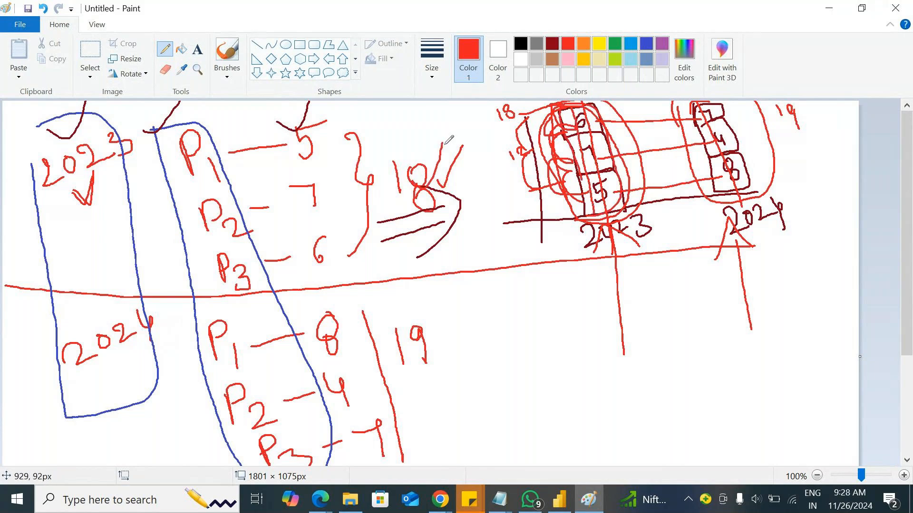
pyautogui.moveTo(224, 464); pyautogui.dragTo(240, 403)
pyautogui.moveTo(231, 452); pyautogui.dragTo(253, 408)
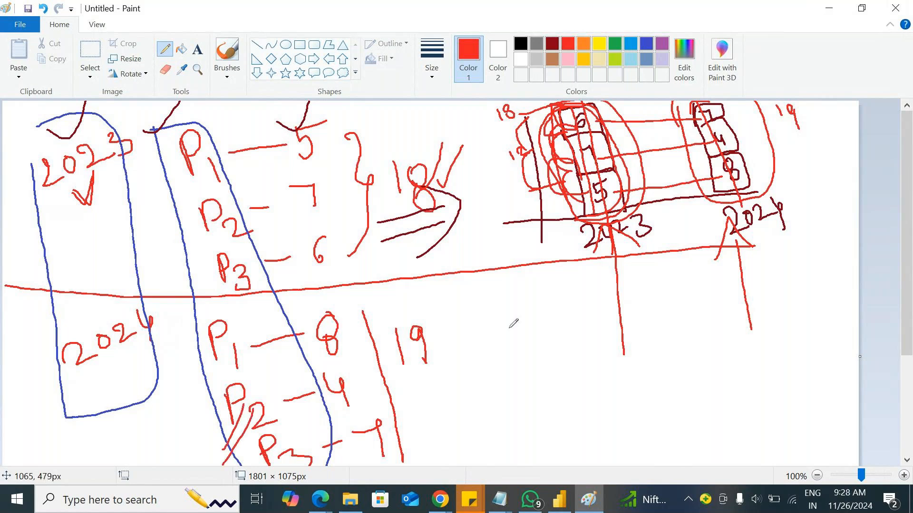
# Draw a new chart axis at lower right and label 2023 and 2024 beneath it.
pyautogui.moveTo(508, 325)
pyautogui.mouseDown()
pyautogui.moveTo(529, 450)
pyautogui.moveTo(519, 438)
pyautogui.moveTo(820, 395)
pyautogui.mouseUp()
pyautogui.moveTo(595, 435)
pyautogui.mouseDown()
pyautogui.moveTo(607, 450)
pyautogui.moveTo(627, 437)
pyautogui.moveTo(652, 440)
pyautogui.moveTo(647, 450)
pyautogui.mouseUp()
pyautogui.moveTo(754, 424); pyautogui.dragTo(766, 435)
pyautogui.moveTo(769, 431)
pyautogui.mouseDown()
pyautogui.moveTo(773, 421)
pyautogui.moveTo(784, 431)
pyautogui.mouseUp()
pyautogui.moveTo(789, 414); pyautogui.dragTo(798, 441)
pyautogui.moveTo(549, 369)
pyautogui.mouseDown()
pyautogui.moveTo(561, 427)
pyautogui.moveTo(559, 369)
pyautogui.moveTo(584, 428)
pyautogui.mouseUp()
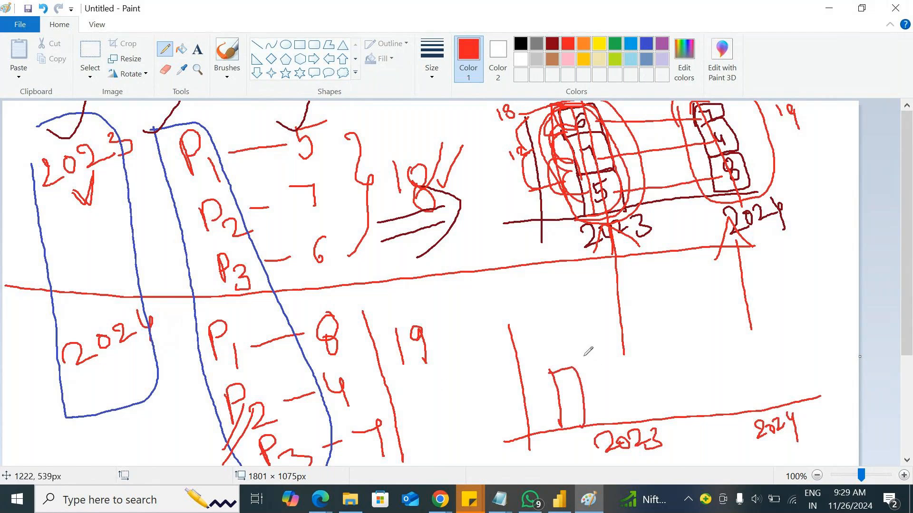
# Draw three adjacent red bars above 2023 labelled 5, 7 and 6.
pyautogui.moveTo(572, 352)
pyautogui.mouseDown()
pyautogui.moveTo(596, 356)
pyautogui.moveTo(611, 419)
pyautogui.mouseUp()
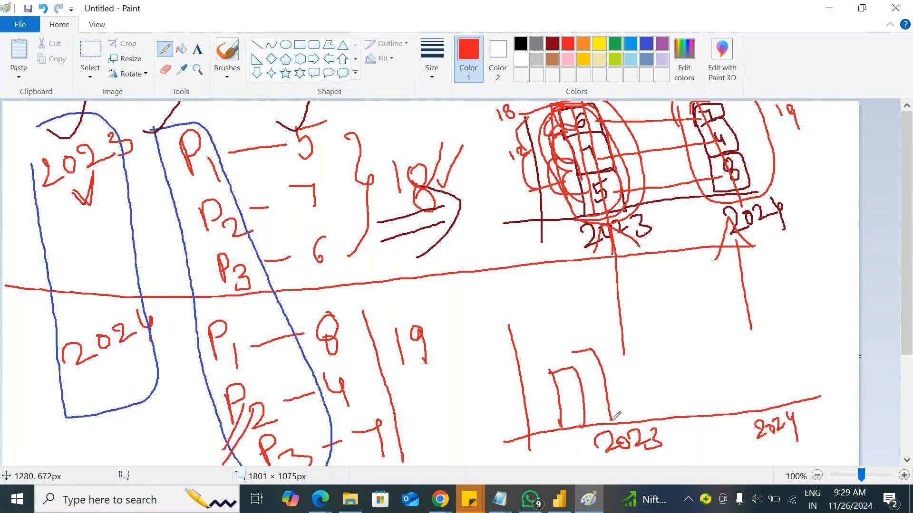
pyautogui.moveTo(574, 352)
pyautogui.mouseDown()
pyautogui.moveTo(598, 387)
pyautogui.moveTo(570, 404)
pyautogui.mouseUp()
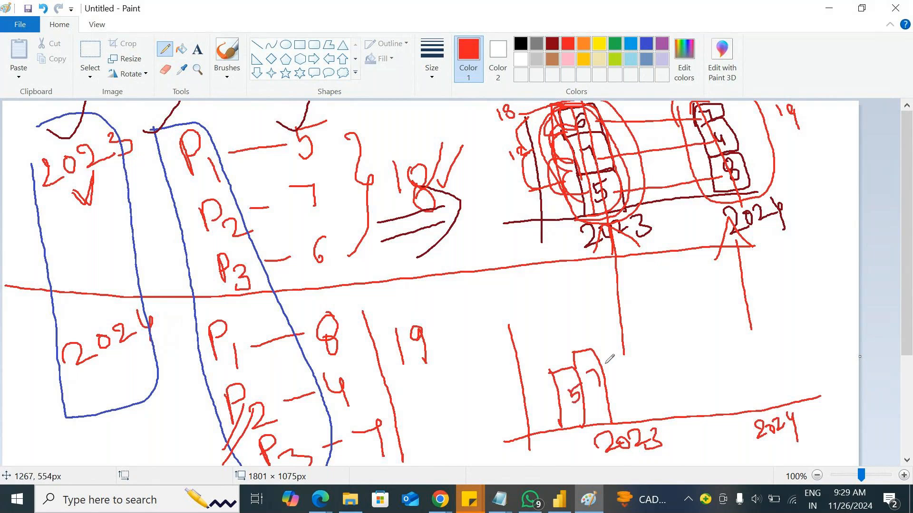
pyautogui.moveTo(598, 352)
pyautogui.mouseDown()
pyautogui.moveTo(631, 382)
pyautogui.moveTo(637, 414)
pyautogui.mouseUp()
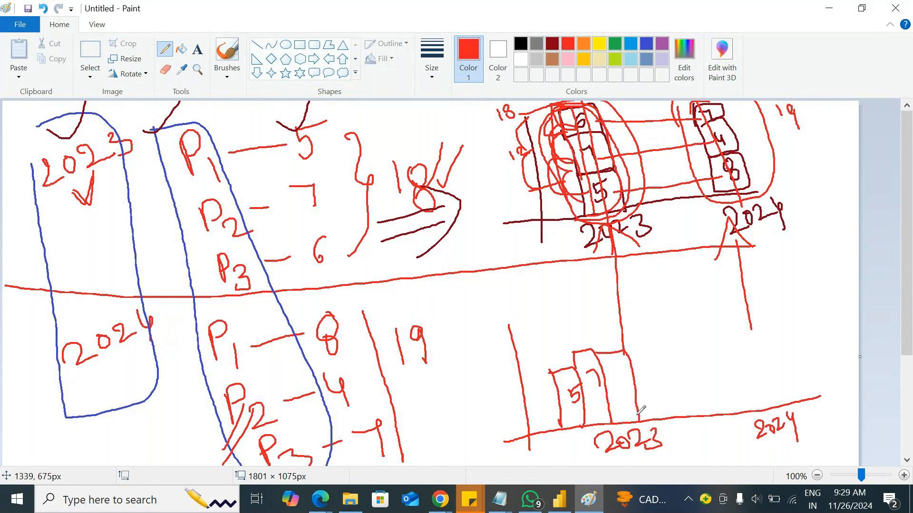
pyautogui.moveTo(623, 367); pyautogui.dragTo(618, 386)
# Draw the 2024 bars labelled 8, 4 and 7, then loop around both P1–P3 lists.
pyautogui.moveTo(714, 348); pyautogui.dragTo(720, 414)
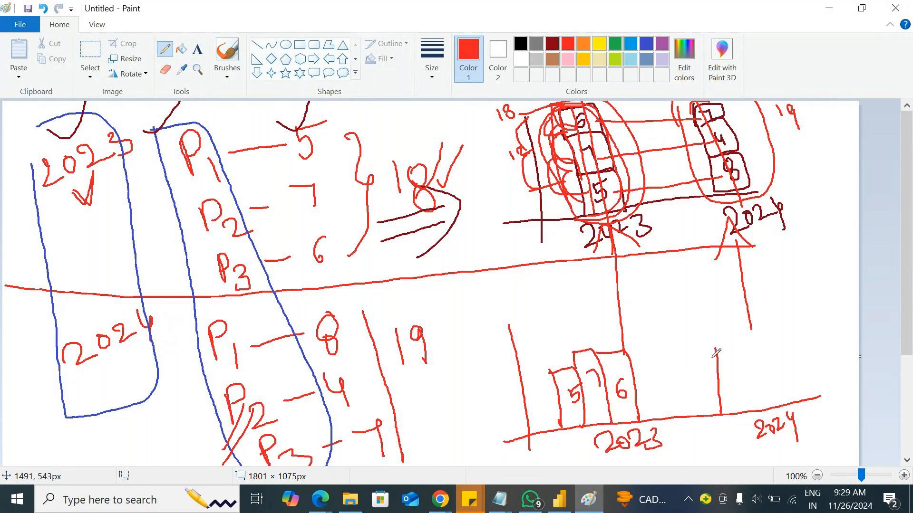
pyautogui.moveTo(715, 349)
pyautogui.mouseDown()
pyautogui.moveTo(742, 373)
pyautogui.moveTo(745, 410)
pyautogui.mouseUp()
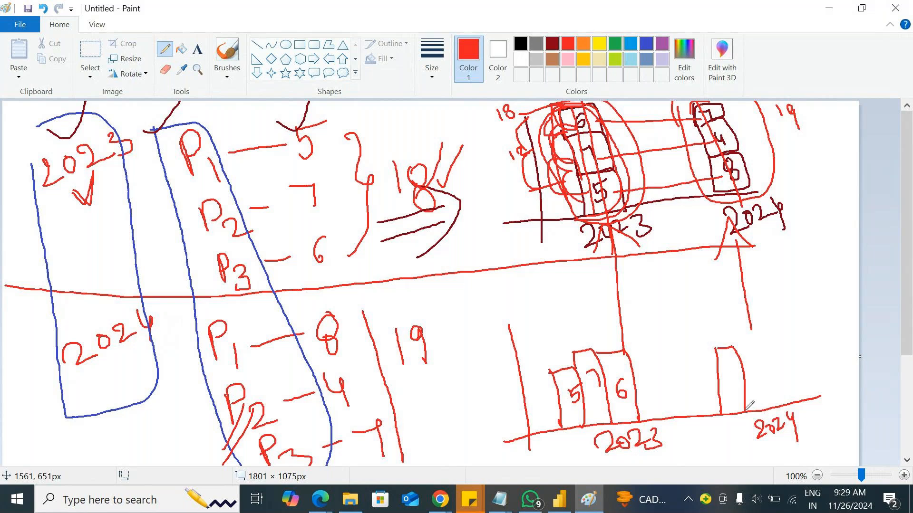
pyautogui.moveTo(730, 373)
pyautogui.mouseDown()
pyautogui.moveTo(731, 386)
pyautogui.moveTo(759, 368)
pyautogui.moveTo(766, 409)
pyautogui.moveTo(760, 405)
pyautogui.mouseUp()
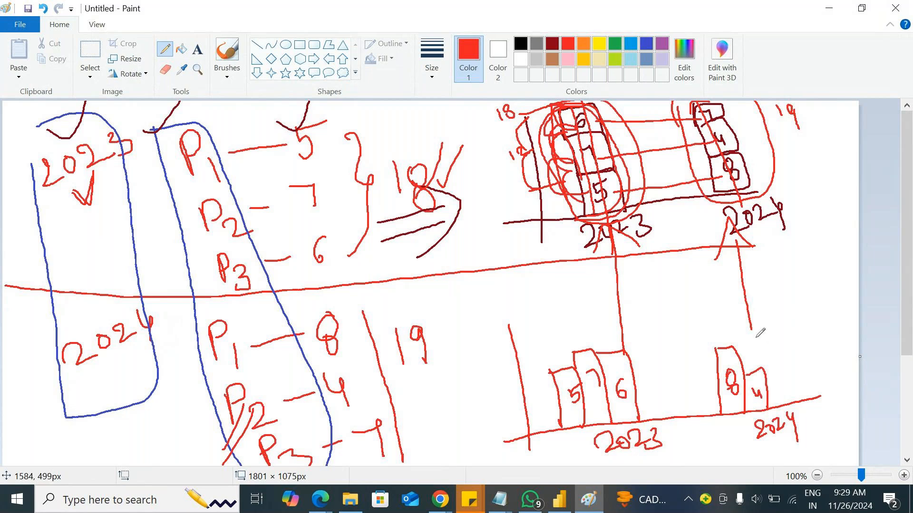
pyautogui.moveTo(760, 350)
pyautogui.mouseDown()
pyautogui.moveTo(783, 354)
pyautogui.moveTo(785, 408)
pyautogui.mouseUp()
pyautogui.moveTo(770, 375); pyautogui.dragTo(776, 397)
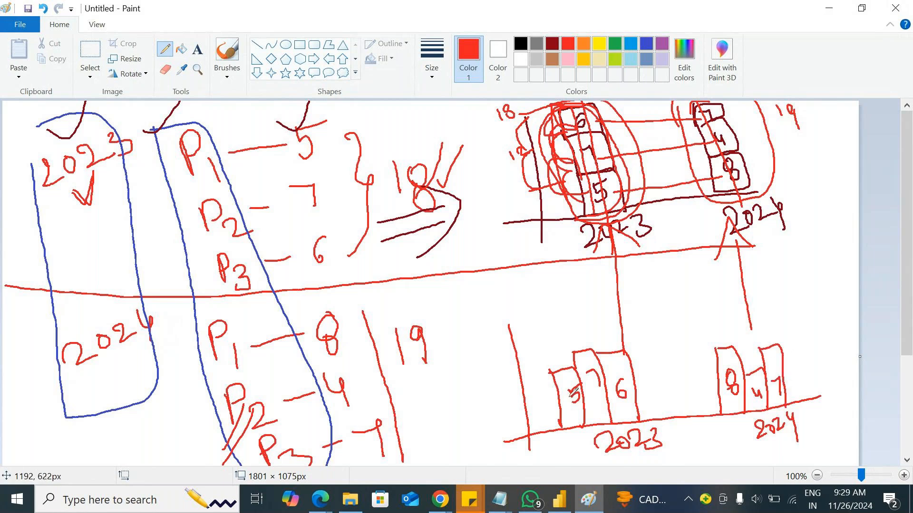
pyautogui.moveTo(147, 168)
pyautogui.mouseDown()
pyautogui.moveTo(183, 149)
pyautogui.moveTo(215, 304)
pyautogui.moveTo(189, 145)
pyautogui.mouseUp()
pyautogui.moveTo(208, 324)
pyautogui.mouseDown()
pyautogui.moveTo(254, 460)
pyautogui.moveTo(210, 325)
pyautogui.mouseUp()
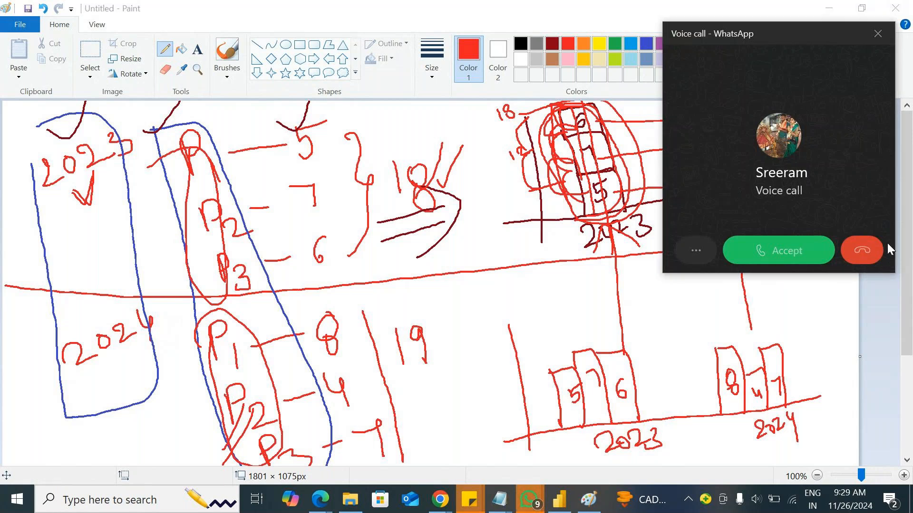
# Decline the incoming WhatsApp call and trace the baseline and an axis mark in red.
pyautogui.click(863, 247)
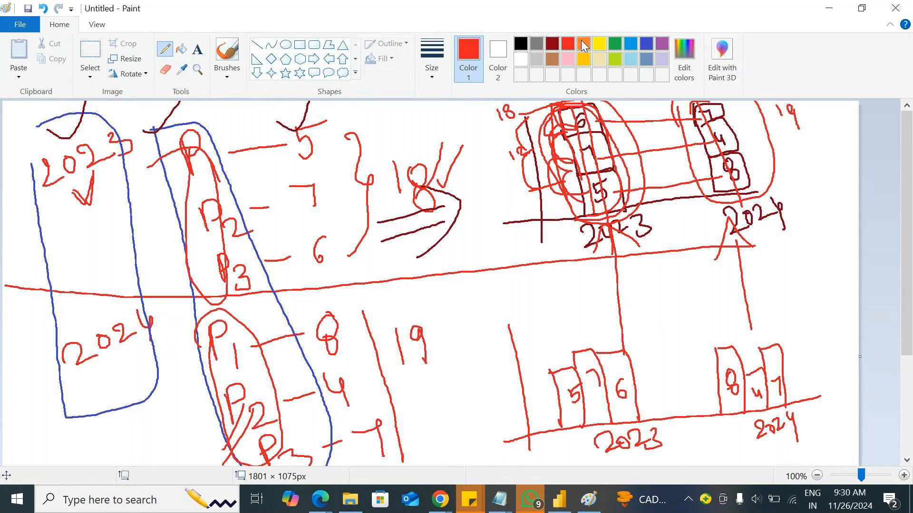
pyautogui.moveTo(522, 434)
pyautogui.mouseDown()
pyautogui.moveTo(785, 390)
pyautogui.moveTo(802, 399)
pyautogui.moveTo(546, 429)
pyautogui.moveTo(827, 394)
pyautogui.moveTo(542, 432)
pyautogui.moveTo(826, 396)
pyautogui.mouseUp()
pyautogui.moveTo(553, 374); pyautogui.dragTo(556, 350)
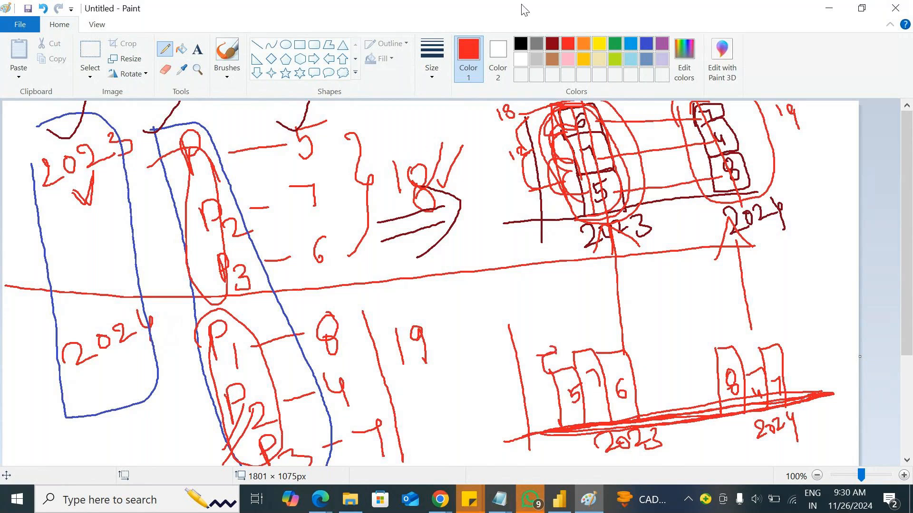
# In dark blue, retrace the chart baseline and add looped tick marks on the axis.
pyautogui.click(646, 43)
pyautogui.moveTo(515, 442); pyautogui.dragTo(836, 388)
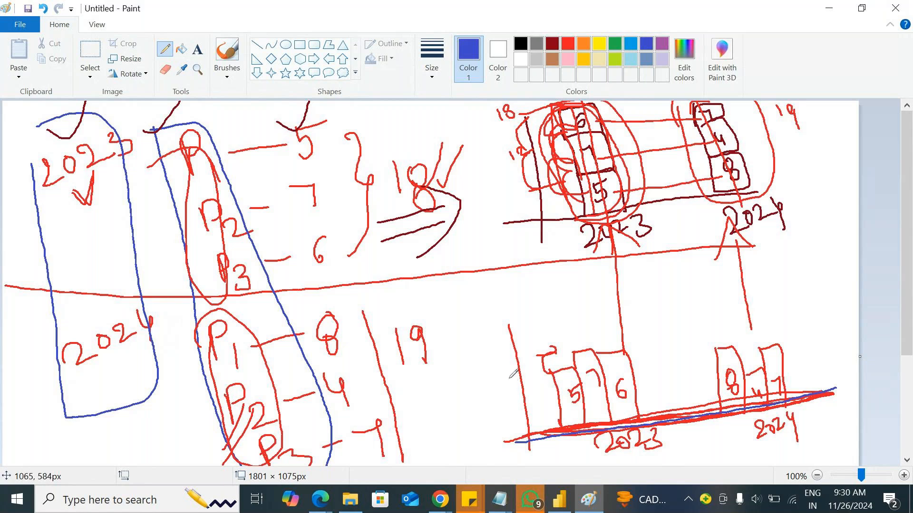
pyautogui.moveTo(513, 381); pyautogui.dragTo(531, 357)
pyautogui.moveTo(497, 320)
pyautogui.mouseDown()
pyautogui.moveTo(516, 393)
pyautogui.moveTo(526, 350)
pyautogui.moveTo(505, 317)
pyautogui.mouseUp()
# Draw blue guide lines across the bar tops and markers under the 2023 and 2024 groups.
pyautogui.moveTo(554, 371); pyautogui.dragTo(830, 340)
pyautogui.moveTo(563, 358); pyautogui.dragTo(841, 320)
pyautogui.moveTo(633, 362); pyautogui.dragTo(772, 361)
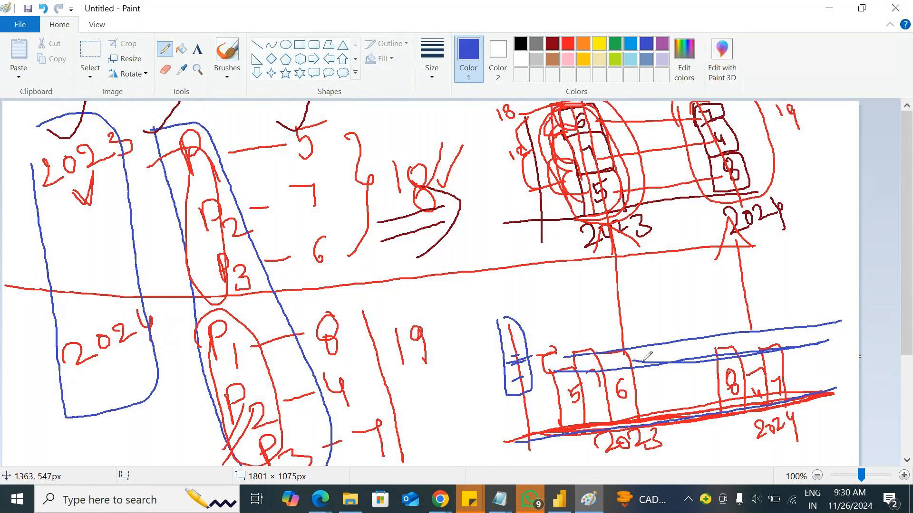
pyautogui.moveTo(575, 439); pyautogui.dragTo(579, 456)
pyautogui.moveTo(736, 423); pyautogui.dragTo(739, 438)
pyautogui.moveTo(602, 444); pyautogui.dragTo(605, 461)
pyautogui.moveTo(768, 421); pyautogui.dragTo(768, 450)
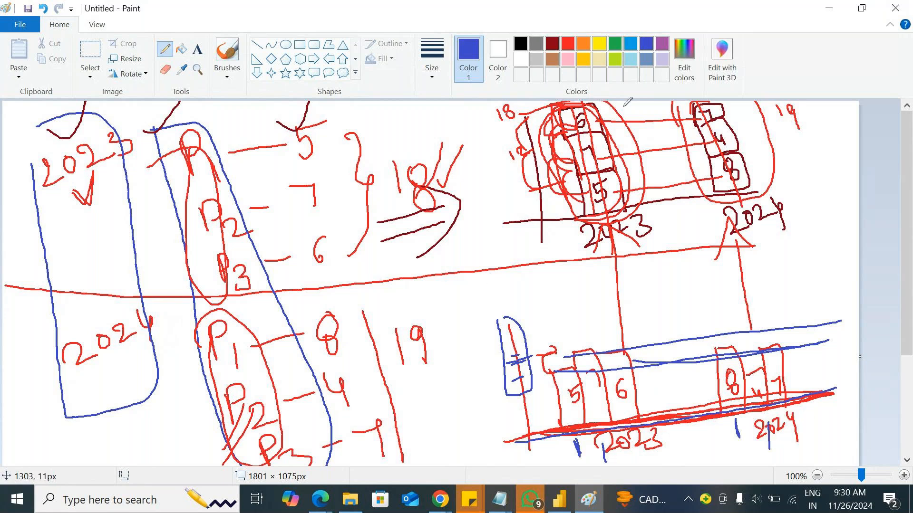
pyautogui.click(661, 43)
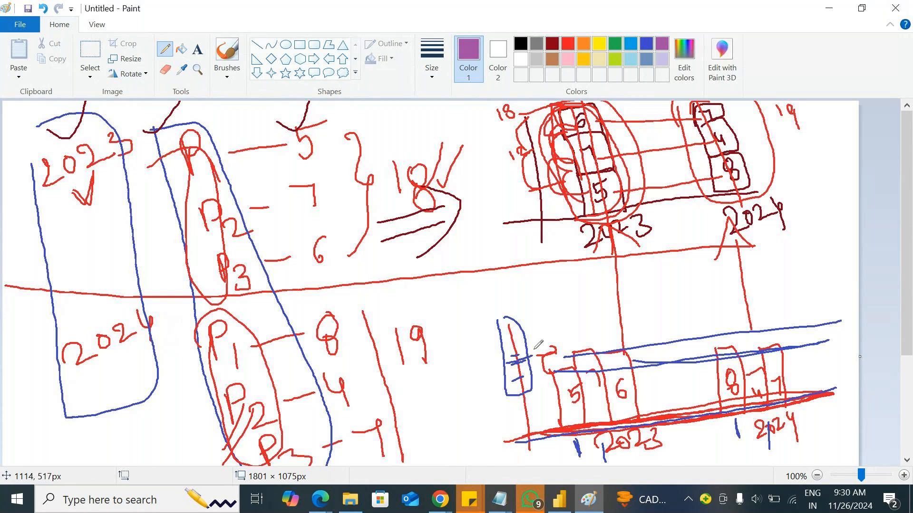
# Circle the 2023 and 2024 bar groups in purple and mark across the 8, 4, 7 bars.
pyautogui.moveTo(550, 451)
pyautogui.mouseDown()
pyautogui.moveTo(536, 405)
pyautogui.moveTo(607, 312)
pyautogui.moveTo(665, 393)
pyautogui.moveTo(595, 459)
pyautogui.moveTo(561, 446)
pyautogui.mouseUp()
pyautogui.moveTo(718, 452)
pyautogui.mouseDown()
pyautogui.moveTo(701, 380)
pyautogui.moveTo(714, 329)
pyautogui.moveTo(831, 375)
pyautogui.moveTo(731, 454)
pyautogui.moveTo(718, 451)
pyautogui.mouseUp()
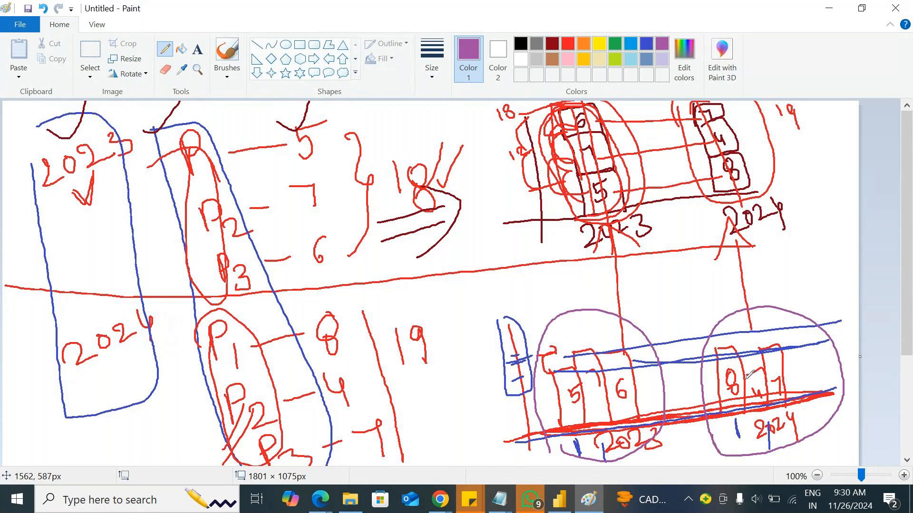
pyautogui.moveTo(576, 389); pyautogui.dragTo(594, 402)
pyautogui.moveTo(756, 380); pyautogui.dragTo(788, 375)
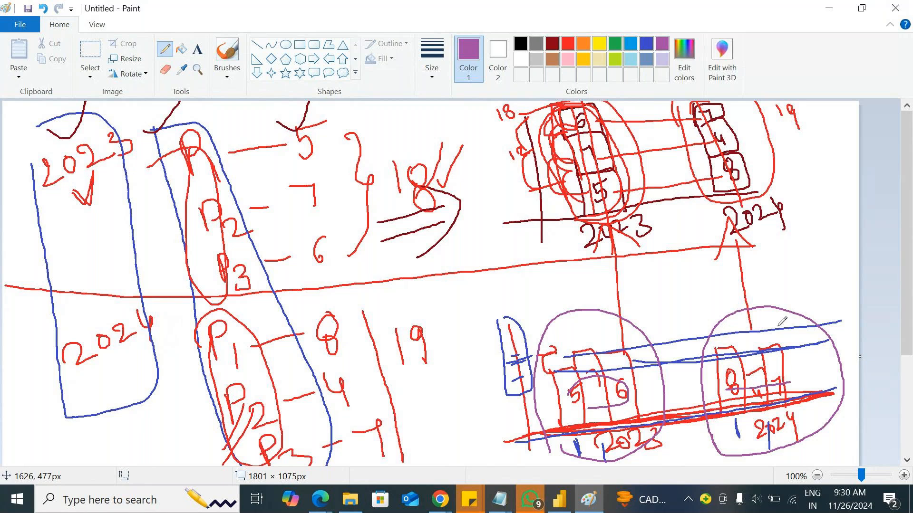
# Add a purple upward arrow and check mark, and loop around the P1/P2/P3 labels.
pyautogui.moveTo(799, 305)
pyautogui.mouseDown()
pyautogui.moveTo(802, 249)
pyautogui.moveTo(820, 280)
pyautogui.mouseUp()
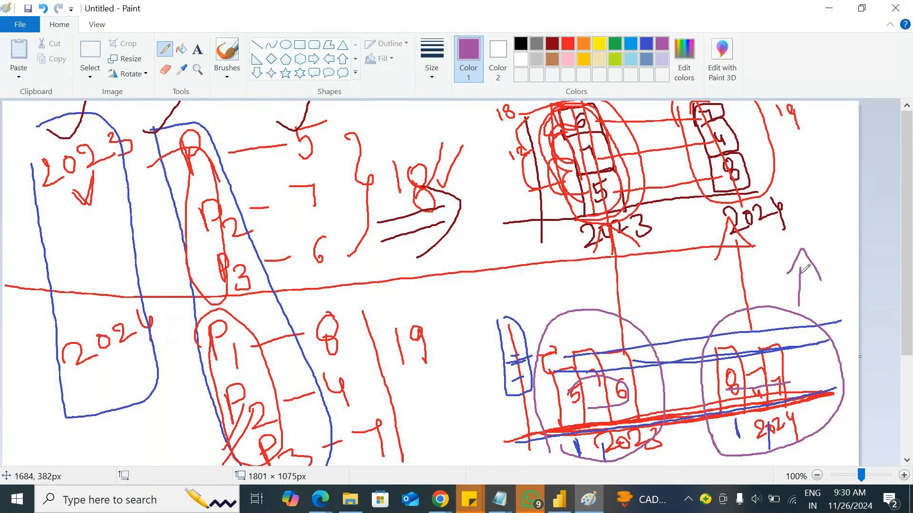
pyautogui.moveTo(450, 301)
pyautogui.mouseDown()
pyautogui.moveTo(471, 299)
pyautogui.moveTo(485, 281)
pyautogui.mouseUp()
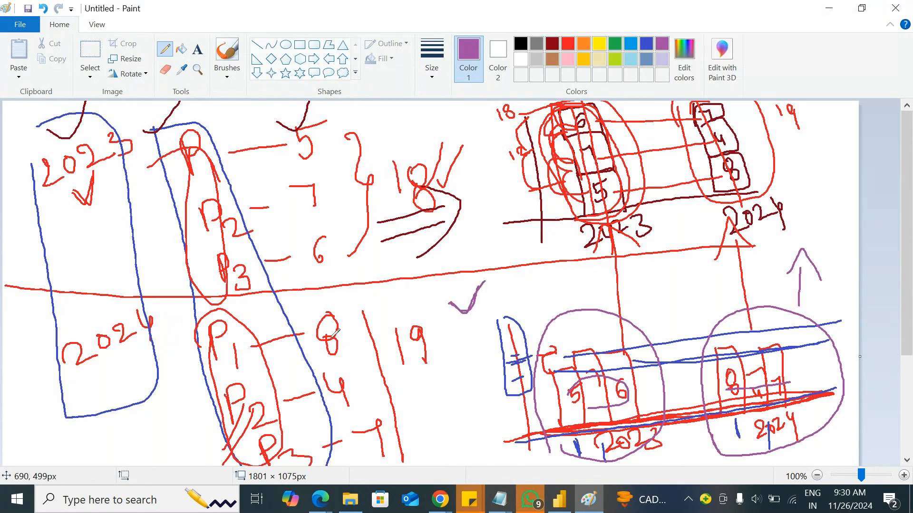
pyautogui.moveTo(195, 354)
pyautogui.mouseDown()
pyautogui.moveTo(221, 309)
pyautogui.moveTo(294, 445)
pyautogui.moveTo(202, 389)
pyautogui.moveTo(195, 353)
pyautogui.mouseUp()
pyautogui.moveTo(461, 241)
pyautogui.mouseDown()
pyautogui.moveTo(475, 221)
pyautogui.moveTo(487, 235)
pyautogui.mouseUp()
# Loop the 2023/2024 column, connect it to the lower P list, and minimize Paint.
pyautogui.moveTo(19, 190)
pyautogui.mouseDown()
pyautogui.moveTo(48, 119)
pyautogui.moveTo(175, 272)
pyautogui.moveTo(14, 351)
pyautogui.moveTo(3, 199)
pyautogui.moveTo(19, 165)
pyautogui.mouseUp()
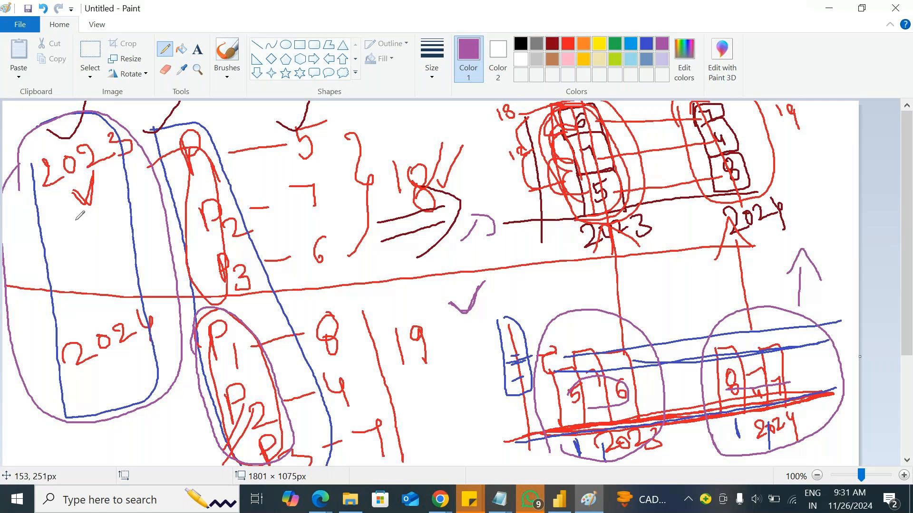
pyautogui.moveTo(116, 429); pyautogui.dragTo(128, 465)
pyautogui.moveTo(105, 448)
pyautogui.mouseDown()
pyautogui.moveTo(107, 425)
pyautogui.moveTo(125, 409)
pyautogui.moveTo(308, 294)
pyautogui.moveTo(526, 214)
pyautogui.moveTo(536, 221)
pyautogui.moveTo(509, 242)
pyautogui.mouseUp()
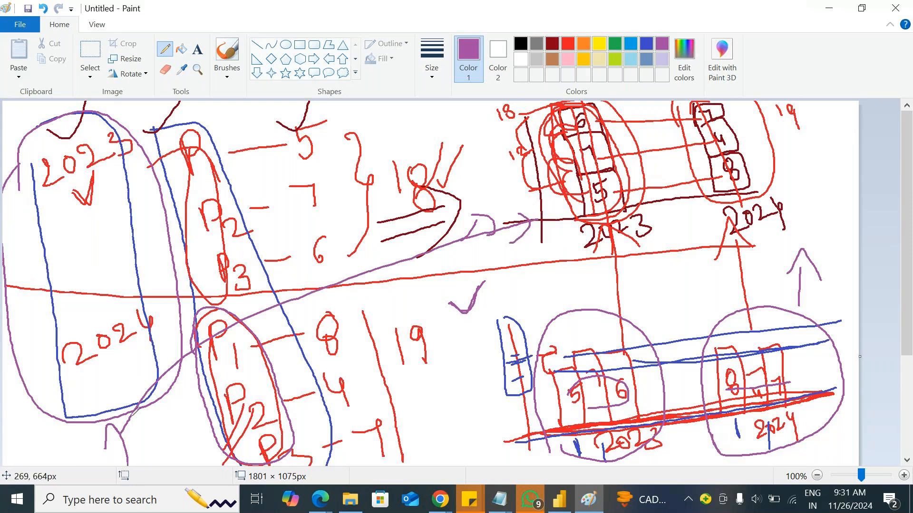
pyautogui.moveTo(244, 365)
pyautogui.mouseDown()
pyautogui.moveTo(231, 399)
pyautogui.moveTo(358, 351)
pyautogui.moveTo(552, 342)
pyautogui.moveTo(537, 325)
pyautogui.moveTo(545, 364)
pyautogui.mouseUp()
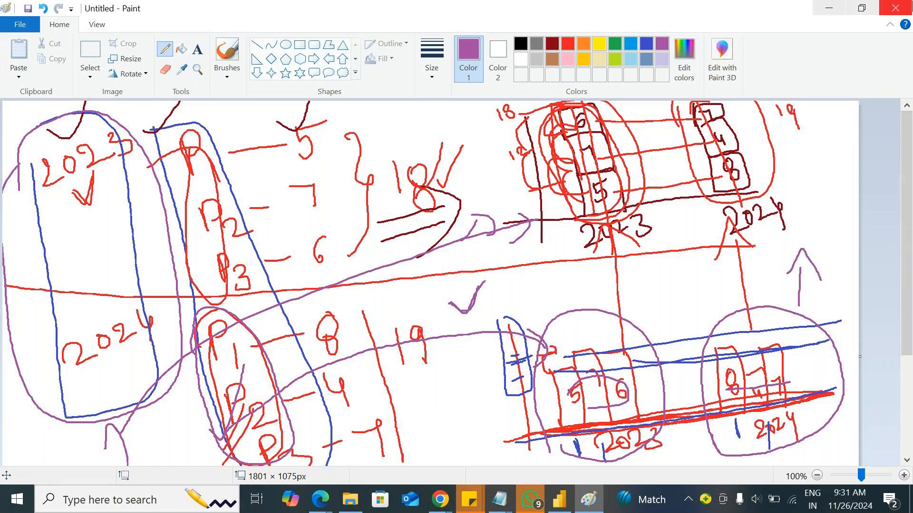
pyautogui.click(834, 8)
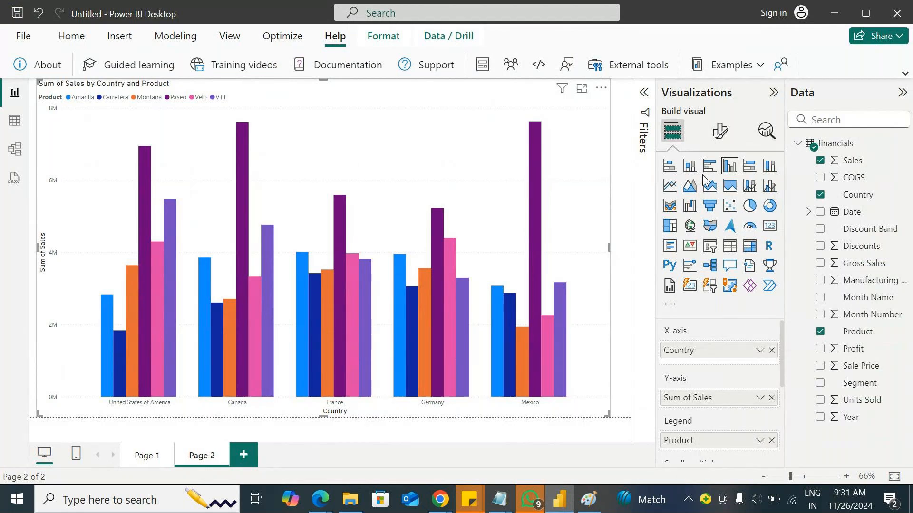
# Add a blank Page 3 to the Power BI report with the + button beside the page tabs.
pyautogui.click(242, 455)
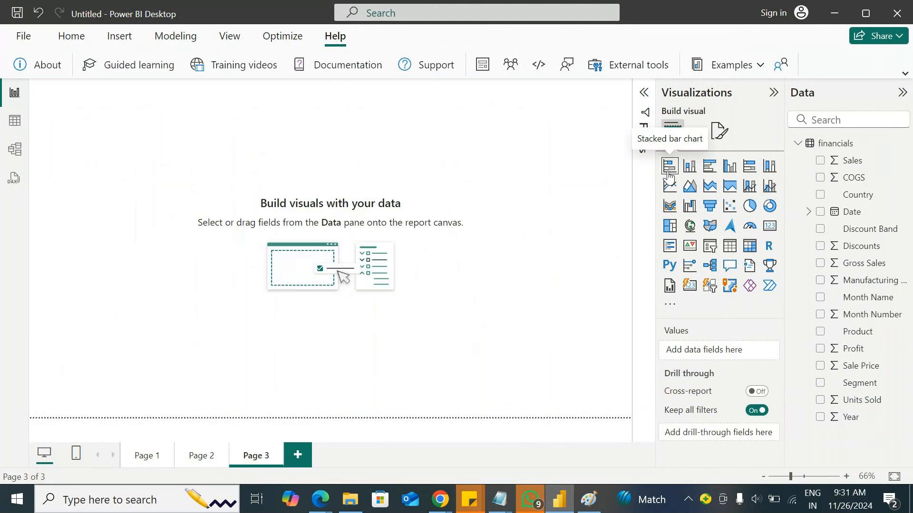
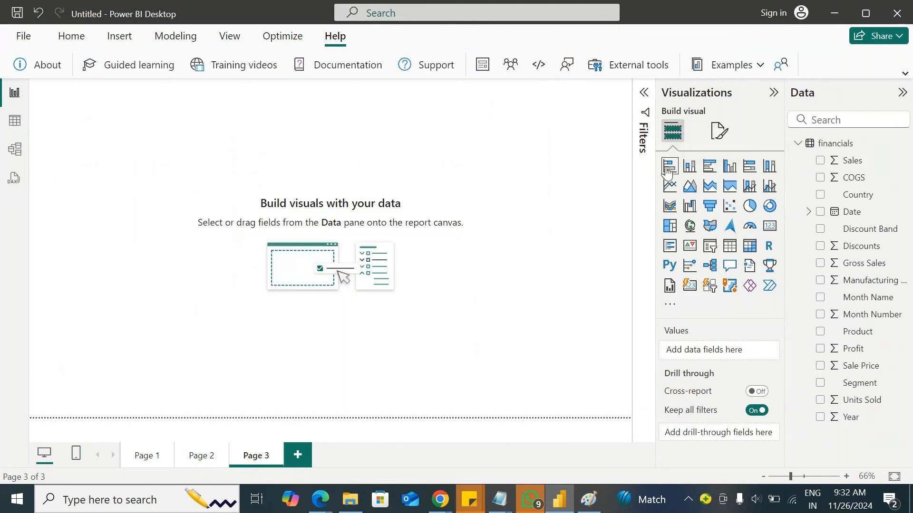
# Add a stacked column chart, enlarge it, and plot Sum of Sales by Year for 2013 and 2014.
pyautogui.click(689, 166)
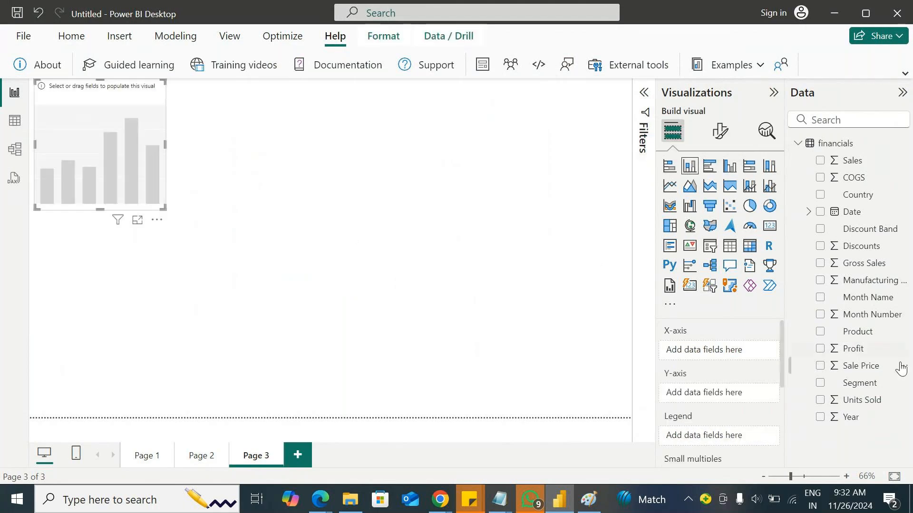
pyautogui.click(852, 212)
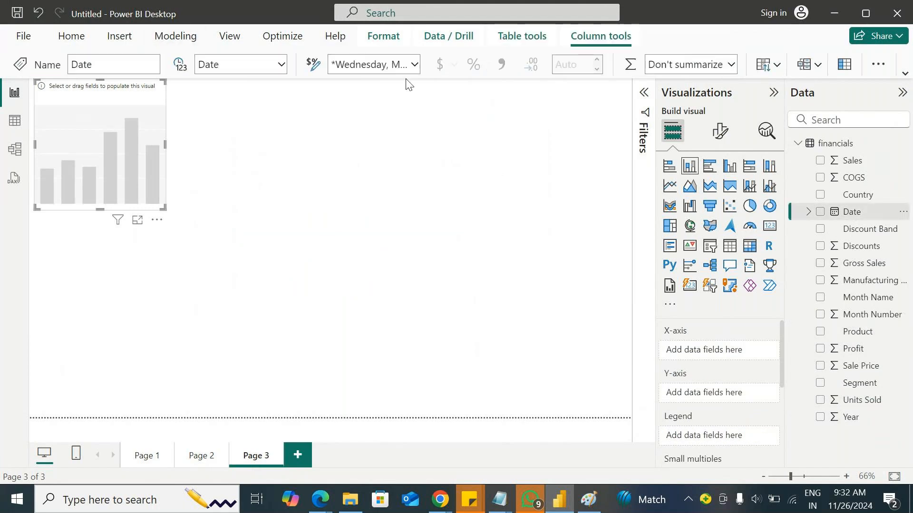
pyautogui.click(414, 67)
pyautogui.click(412, 106)
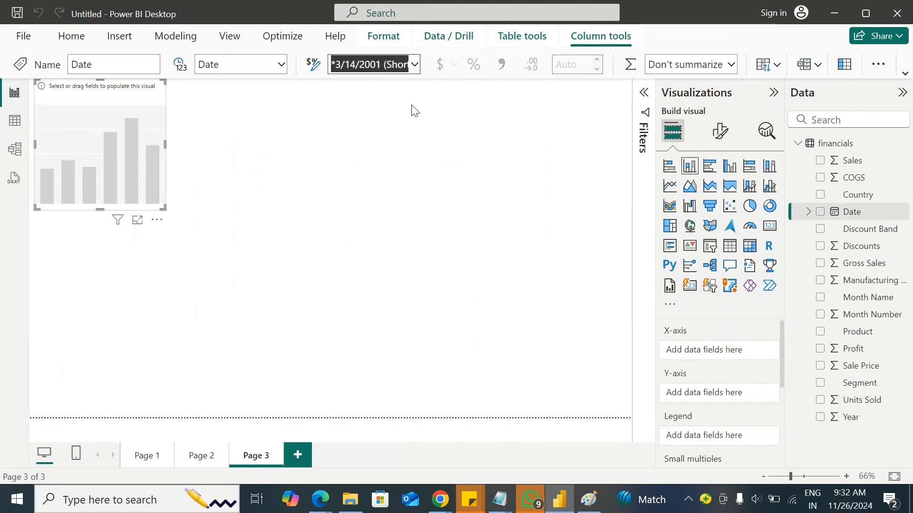
pyautogui.moveTo(164, 208); pyautogui.dragTo(580, 383)
pyautogui.moveTo(851, 211); pyautogui.dragTo(428, 299)
pyautogui.moveTo(301, 256); pyautogui.dragTo(300, 255)
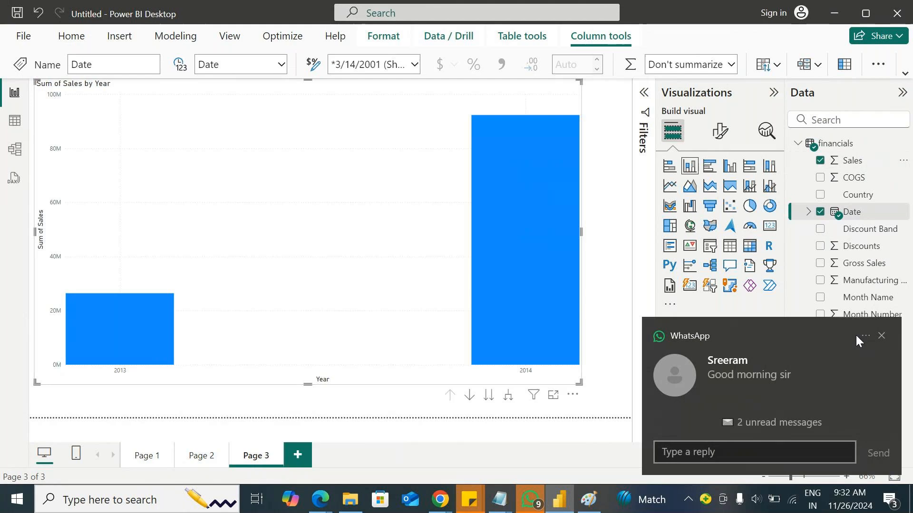
# Reply to the WhatsApp message: in class on screenshare, let's meet in the office at 11.
pyautogui.click(755, 446)
pyautogui.write('br')
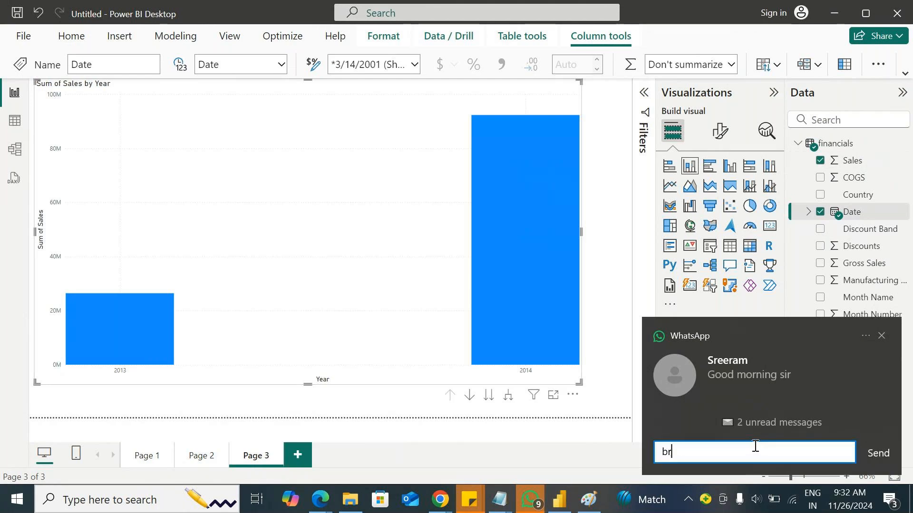
pyautogui.write('o in home in class')
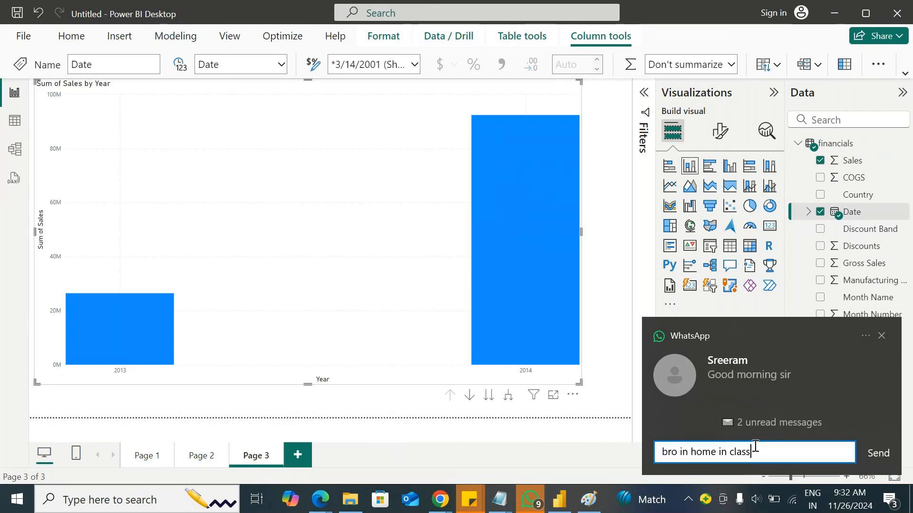
pyautogui.write(' on screenshare l')
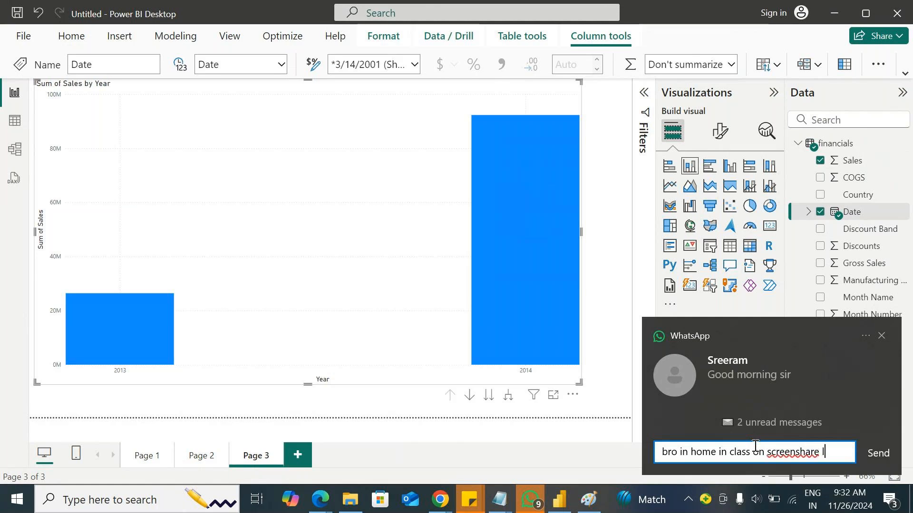
pyautogui.write('ets meet i')
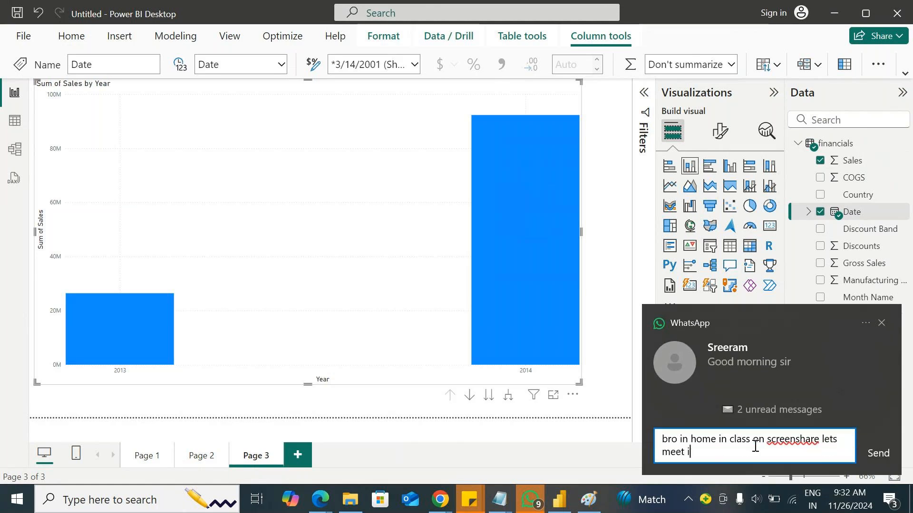
pyautogui.write('n office at ')
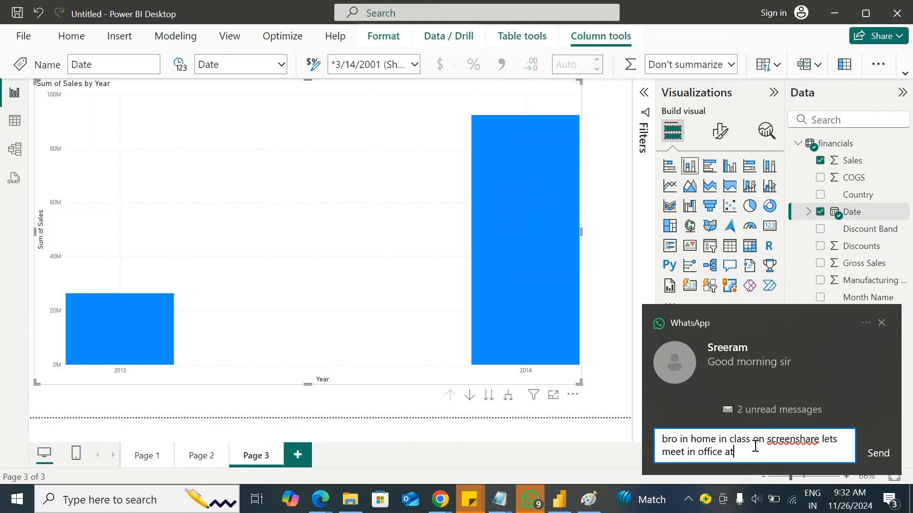
pyautogui.write('11 , naresh is coming to d')
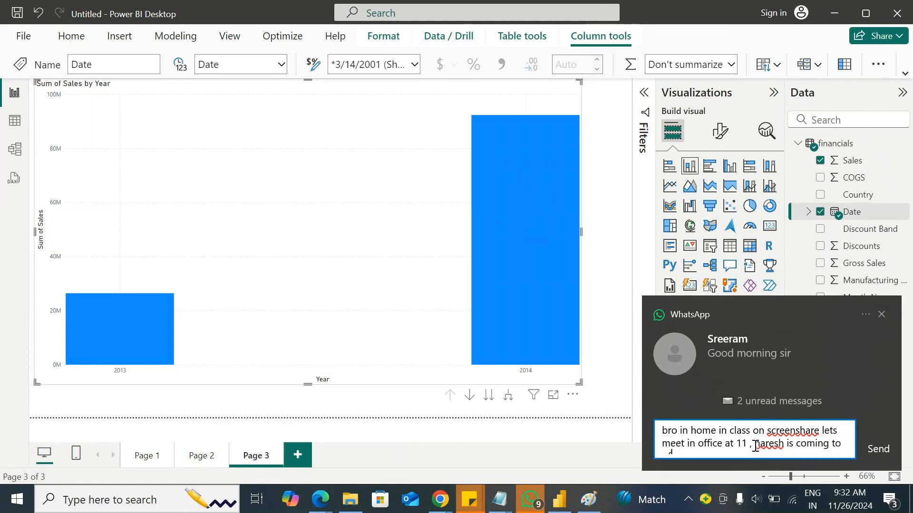
pyautogui.press('BackSpace')
pyautogui.write('office b')
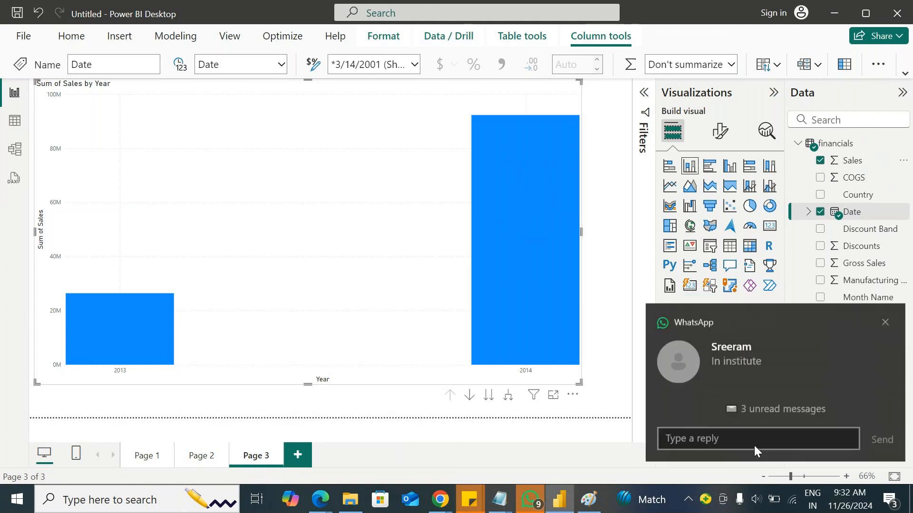
pyautogui.press('space')
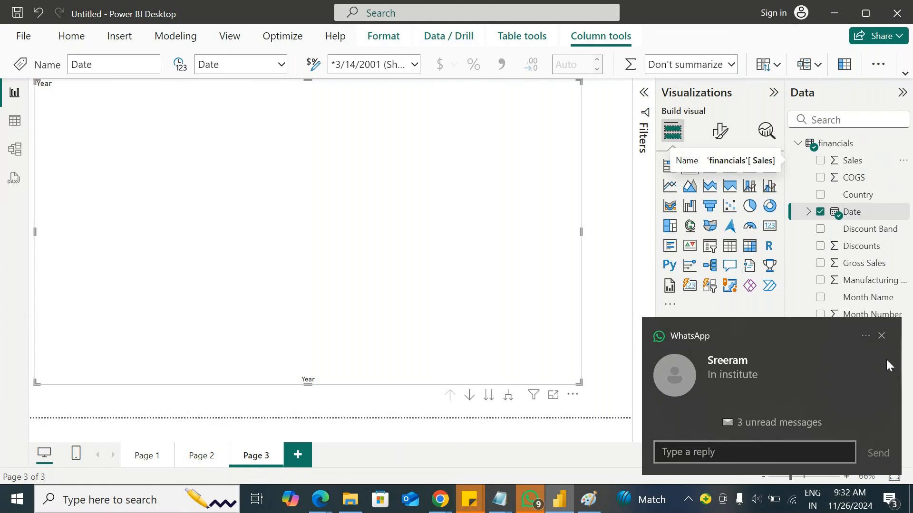
# Switch the X-axis to plain Date instead of the date hierarchy and add Sales to the Y-axis.
pyautogui.click(882, 336)
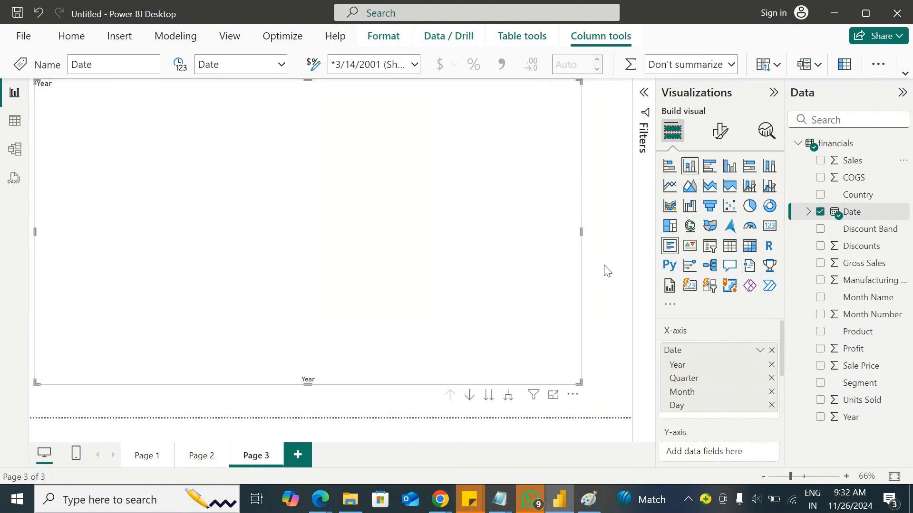
pyautogui.click(760, 351)
pyautogui.click(819, 422)
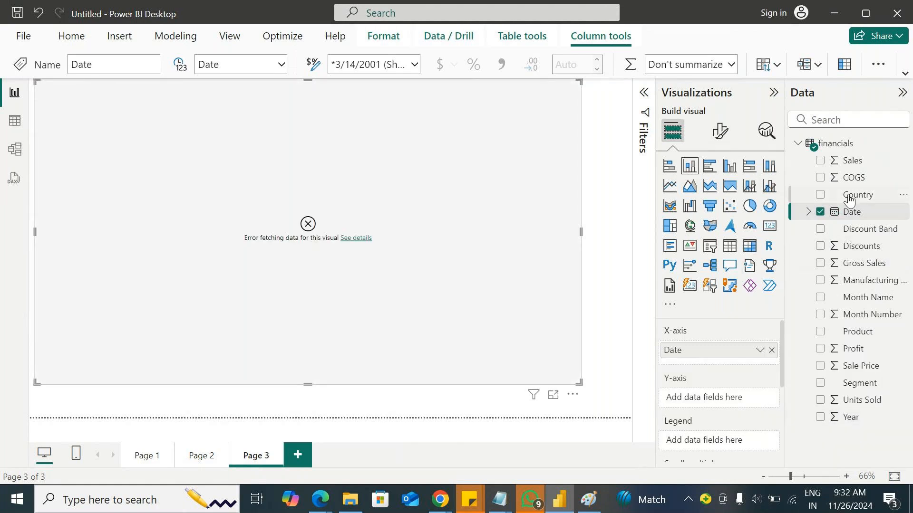
pyautogui.moveTo(845, 165); pyautogui.dragTo(727, 401)
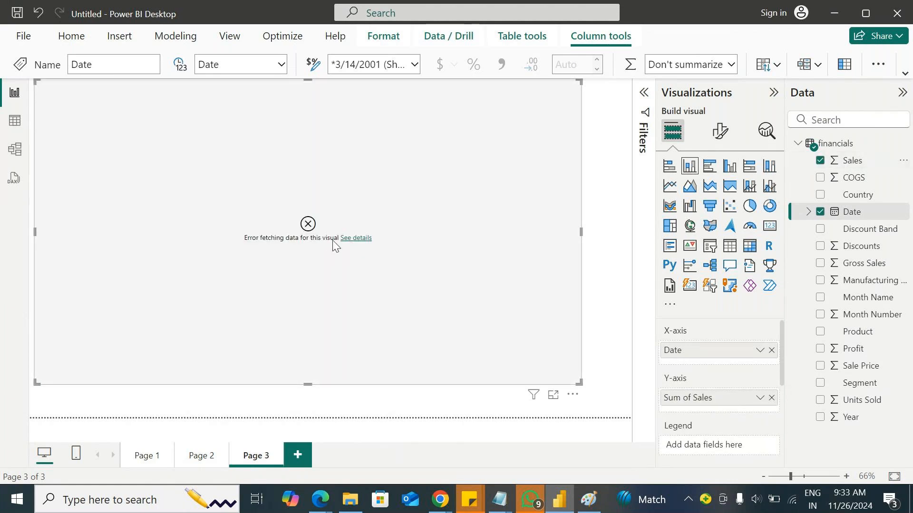
# Review the chart's data-fetching error details, then add a blank Page 4.
pyautogui.click(353, 240)
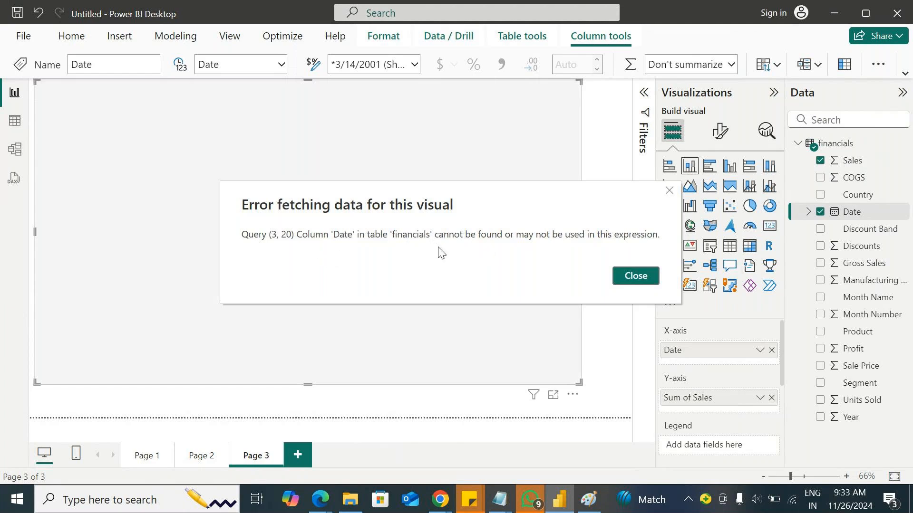
pyautogui.click(616, 277)
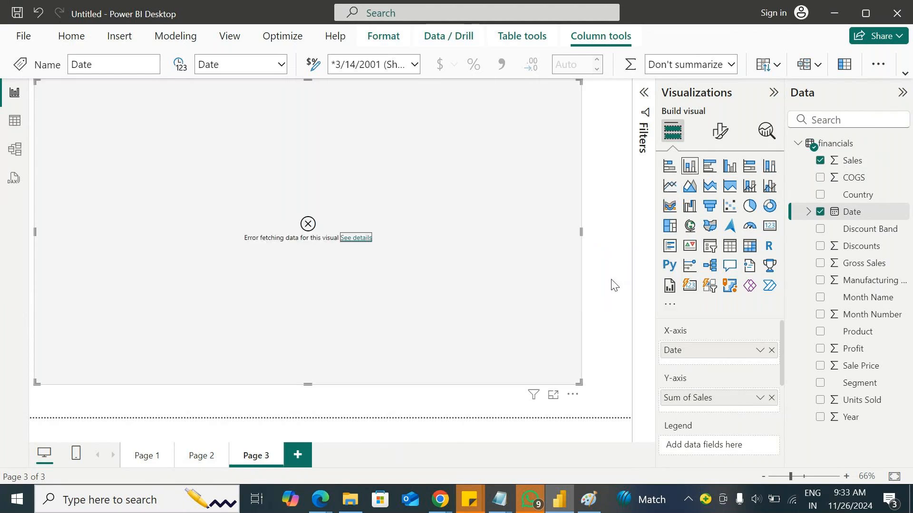
pyautogui.click(297, 455)
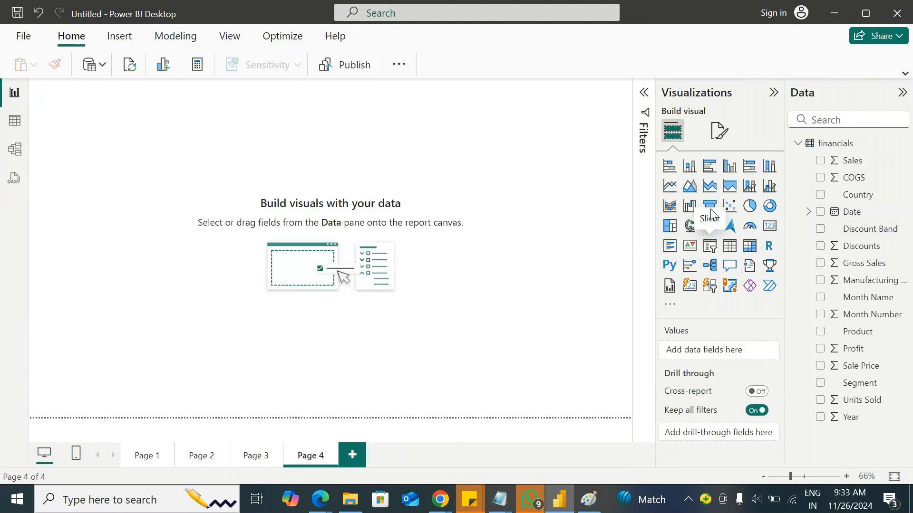
# Add a wide line chart of Sum of Sales with Date on the X-axis.
pyautogui.click(667, 187)
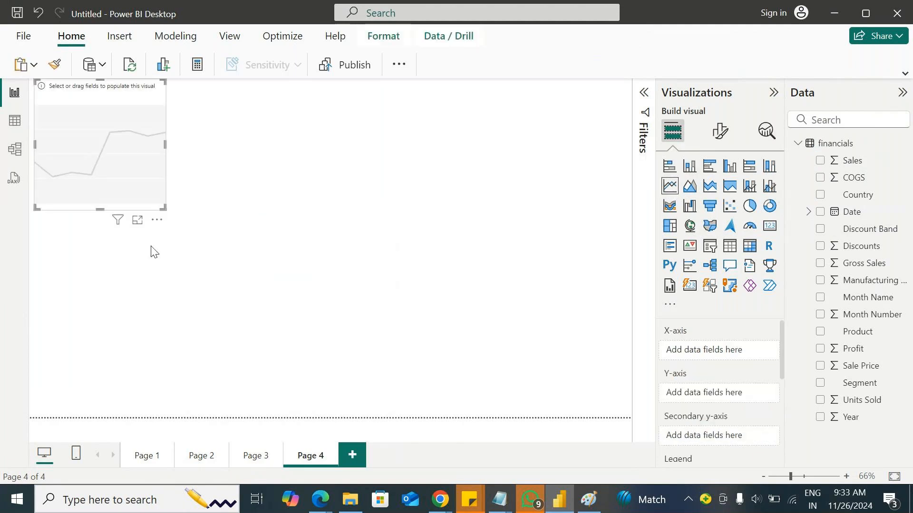
pyautogui.moveTo(164, 208); pyautogui.dragTo(651, 348)
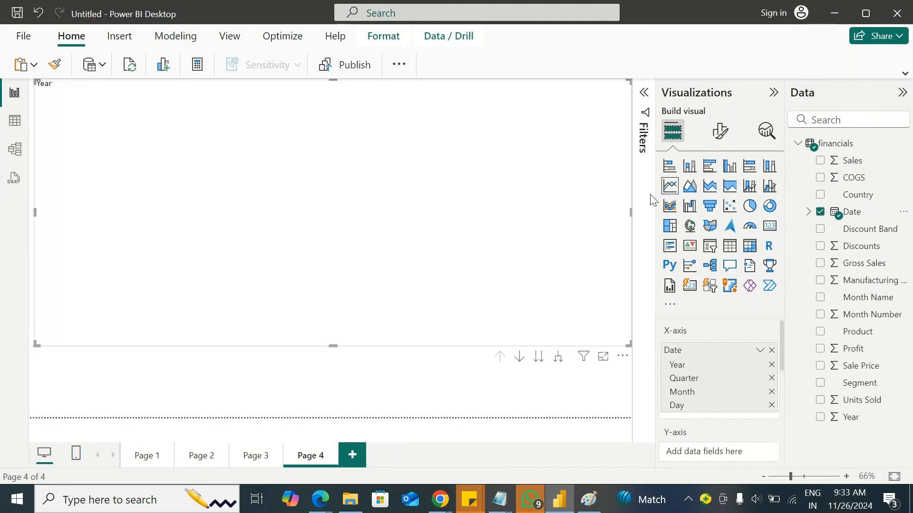
pyautogui.moveTo(848, 161); pyautogui.dragTo(727, 457)
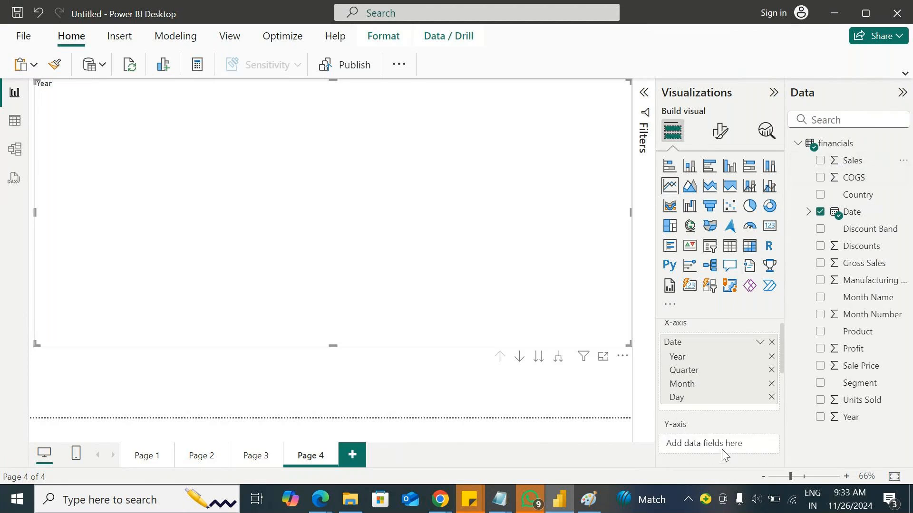
pyautogui.click(819, 161)
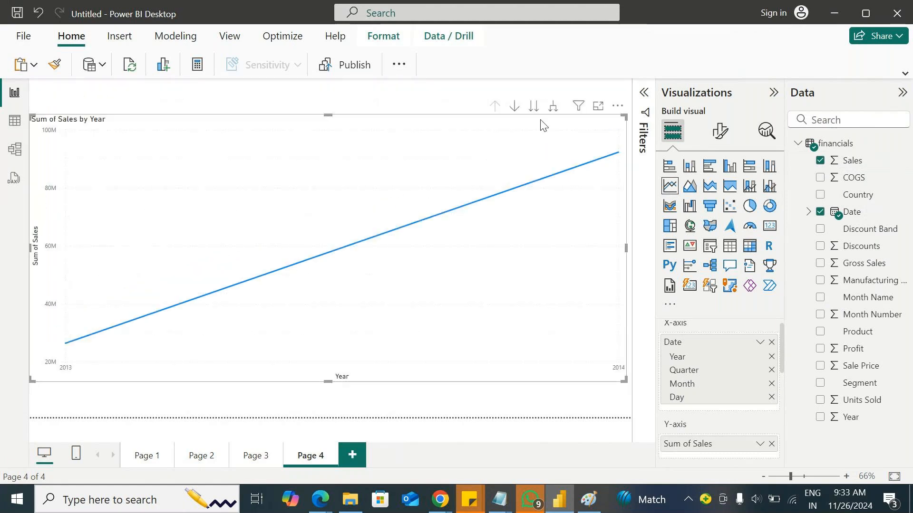
# Expand the line chart through Quarter and Month down to Day level.
pyautogui.click(553, 108)
pyautogui.click(554, 109)
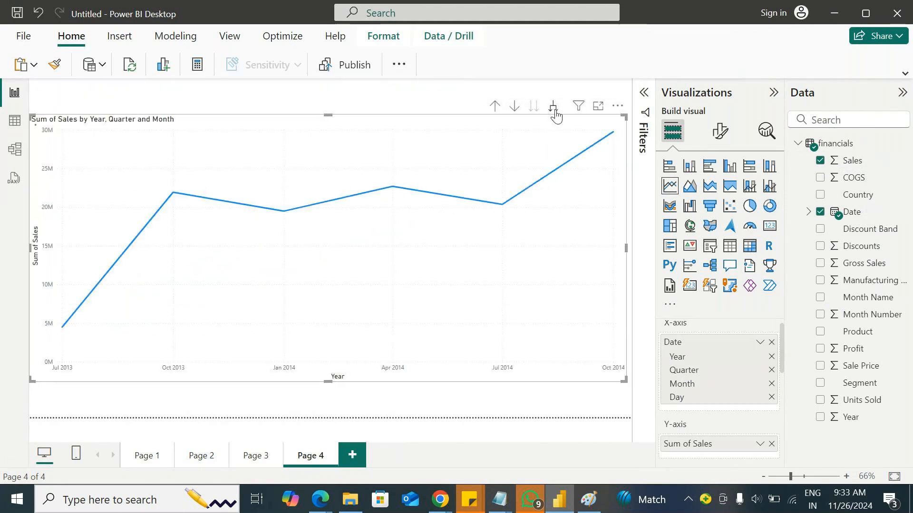
pyautogui.click(554, 111)
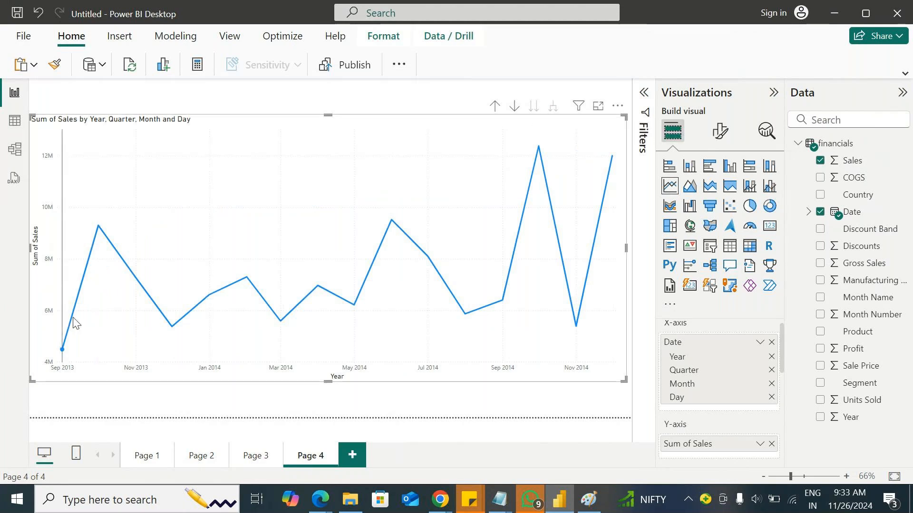
pyautogui.moveTo(62, 354)
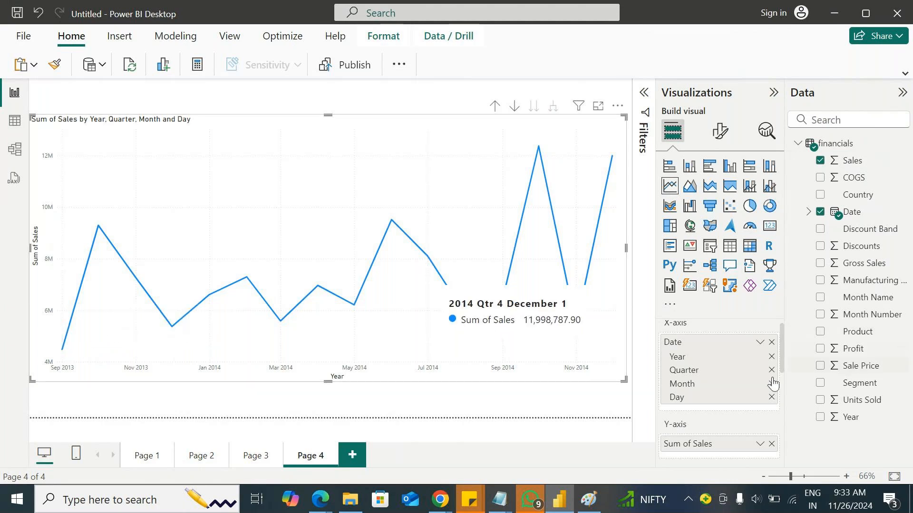
# Drill the Sales line chart up to Year, then expand it back down to Day.
pyautogui.click(495, 106)
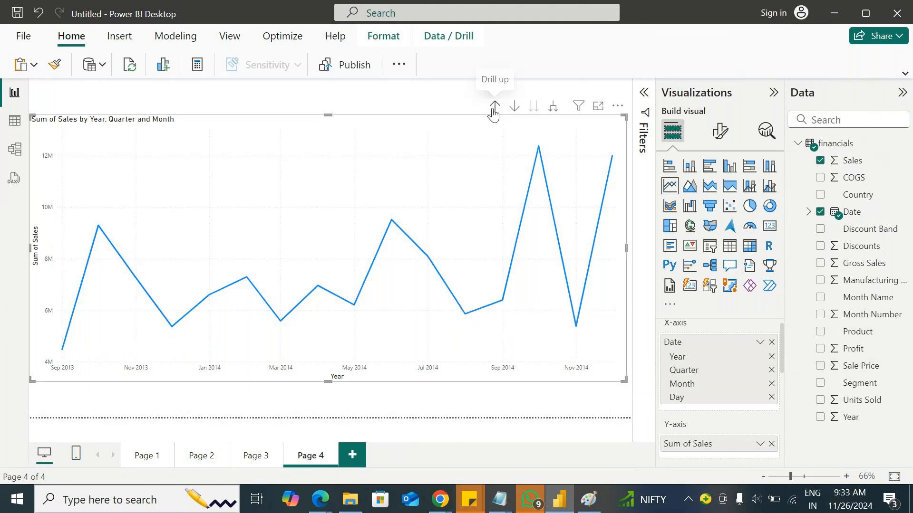
pyautogui.click(494, 106)
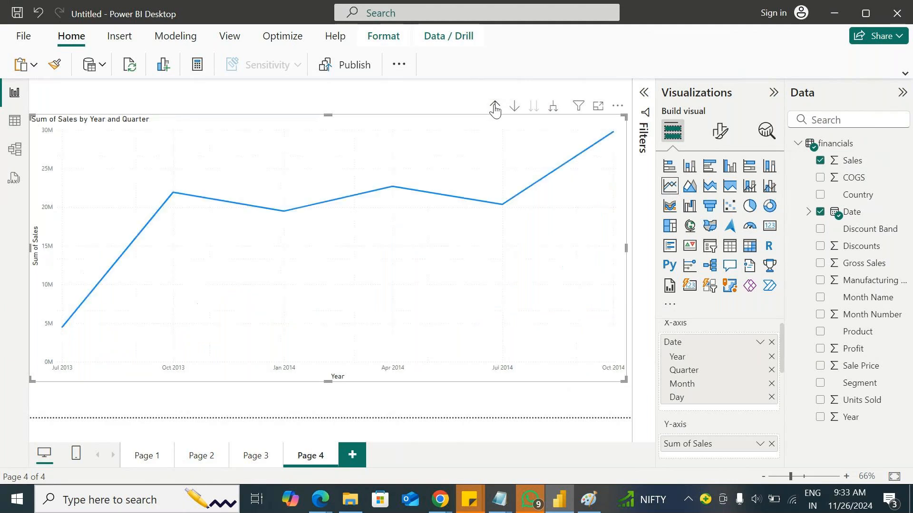
pyautogui.click(494, 108)
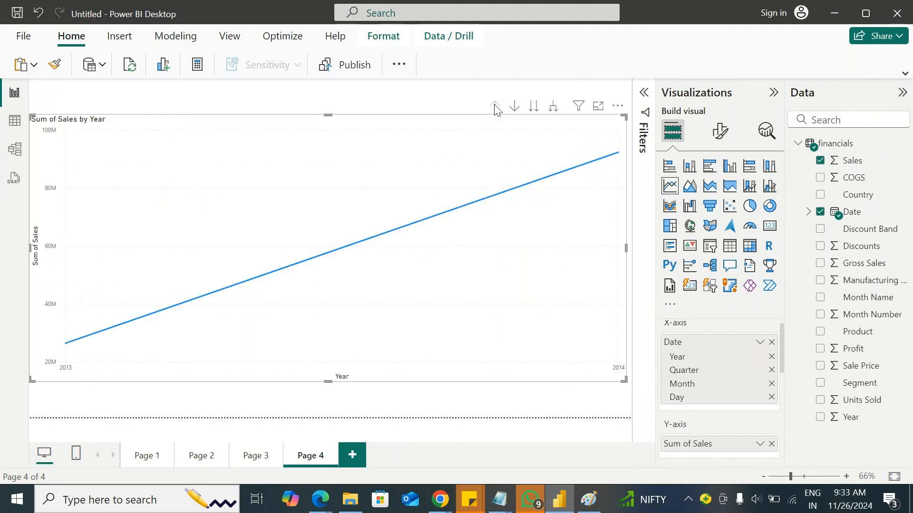
pyautogui.click(552, 110)
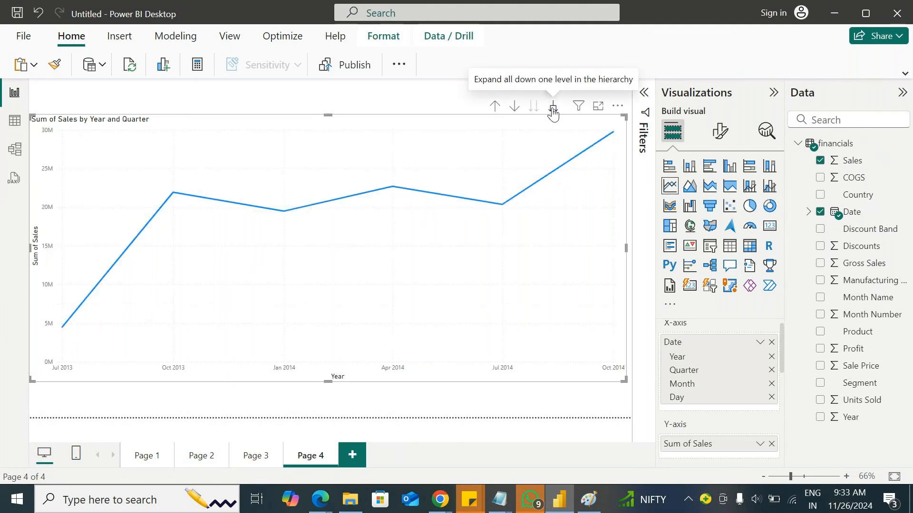
pyautogui.click(552, 111)
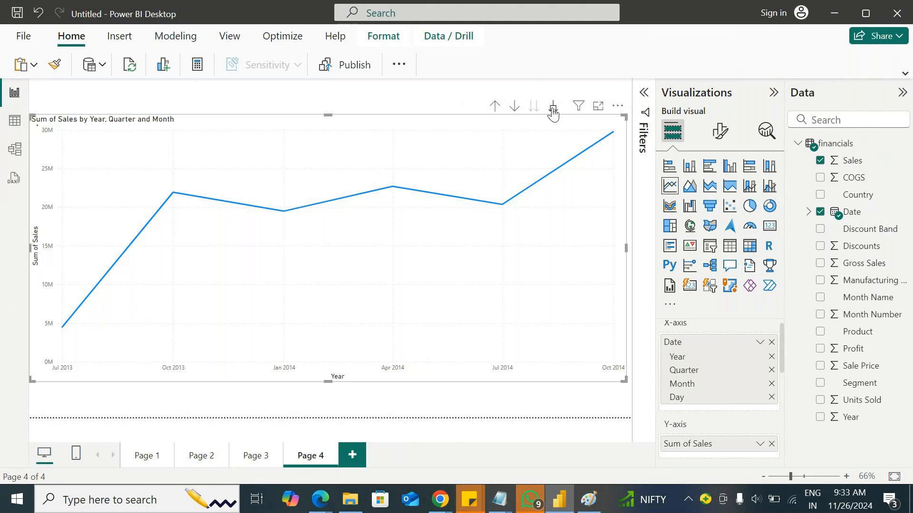
pyautogui.click(551, 110)
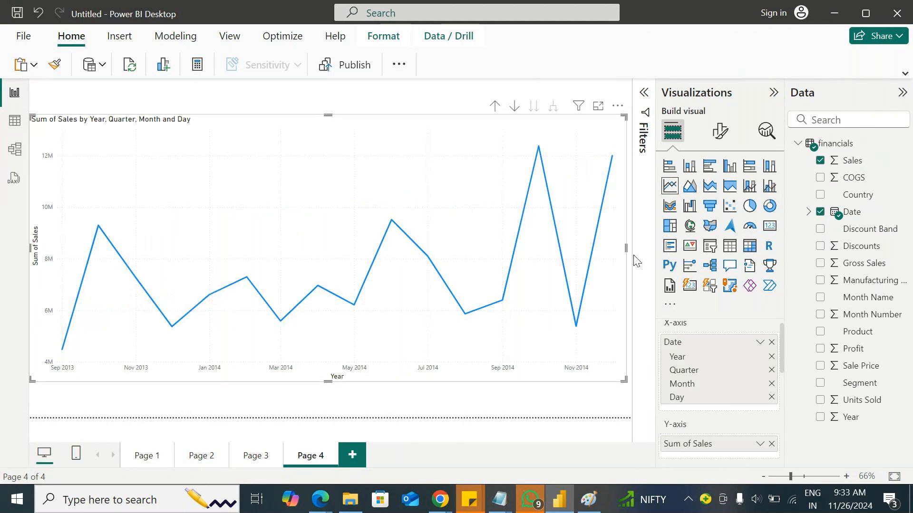
# Undo an accidental chart move and switch the visual to a clustered column chart.
pyautogui.moveTo(394, 151); pyautogui.dragTo(397, 175)
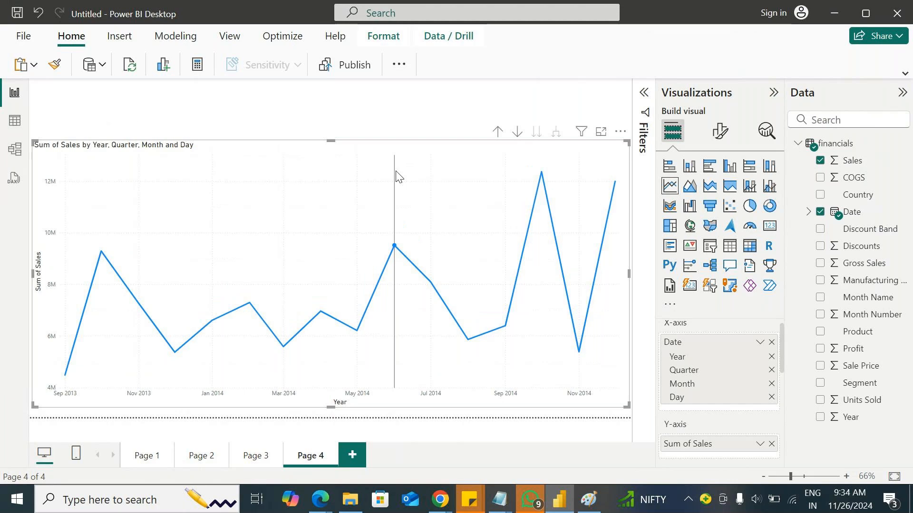
pyautogui.hotkey('ctrl', 'z')
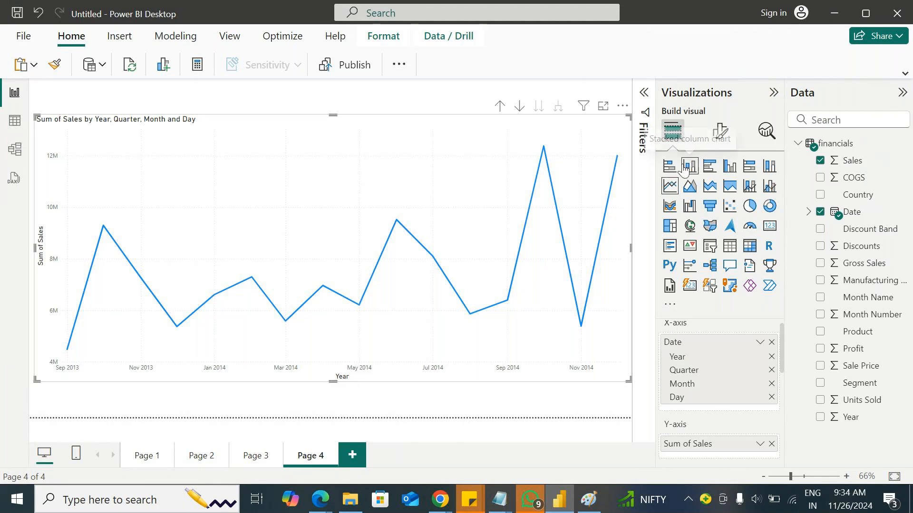
pyautogui.click(729, 167)
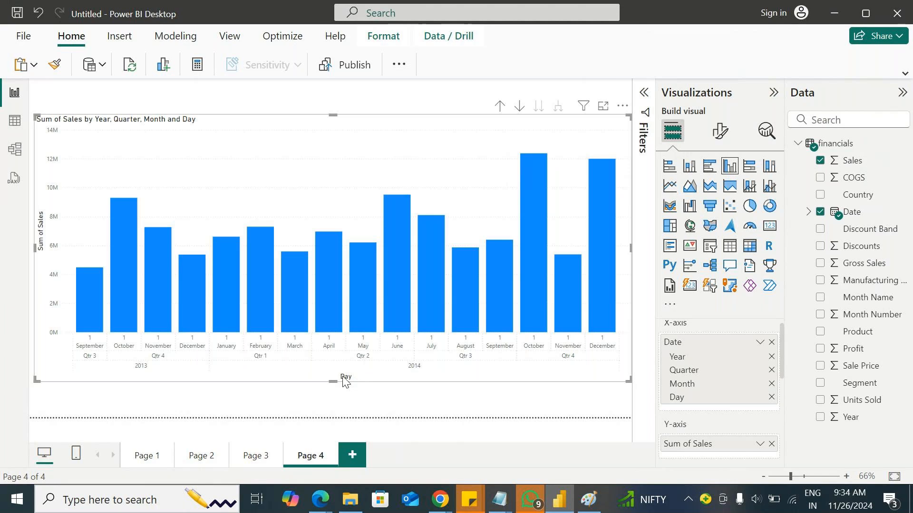
# Shorten the Sales column chart by dragging its bottom edge up.
pyautogui.moveTo(335, 381); pyautogui.dragTo(361, 321)
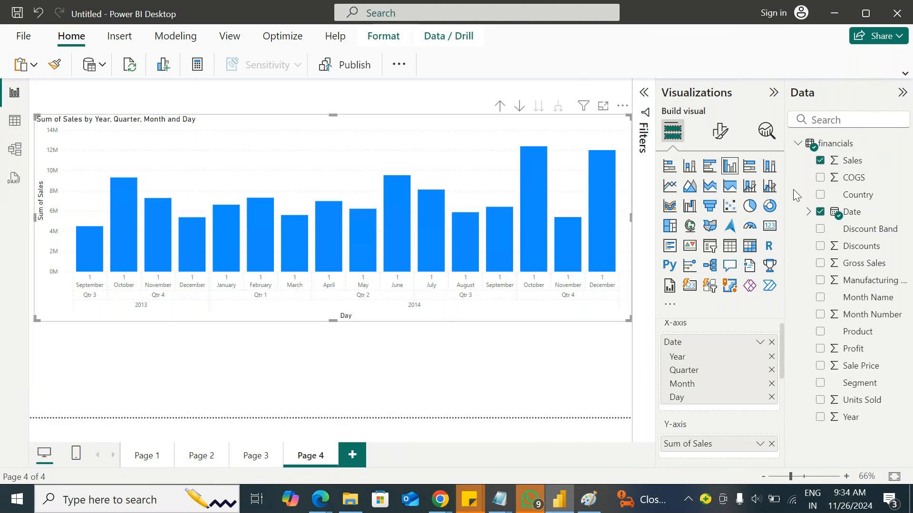
pyautogui.moveTo(614, 212)
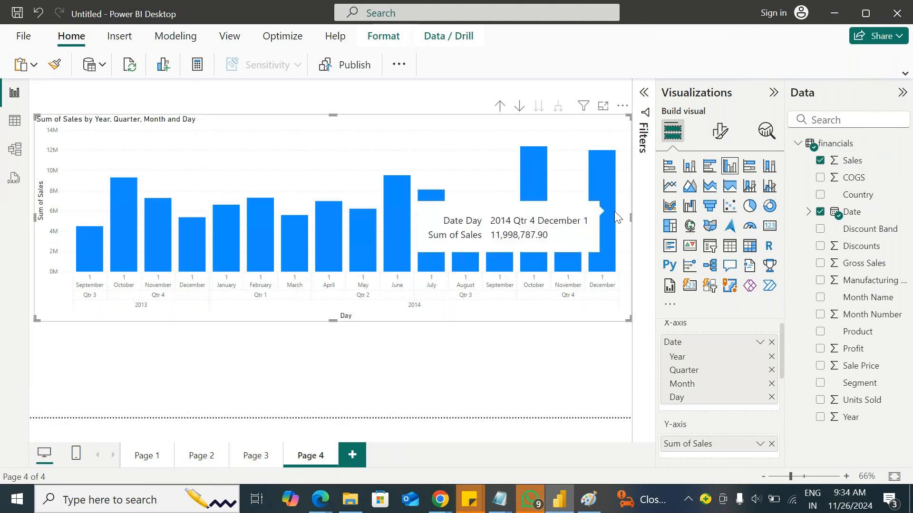
pyautogui.moveTo(132, 221)
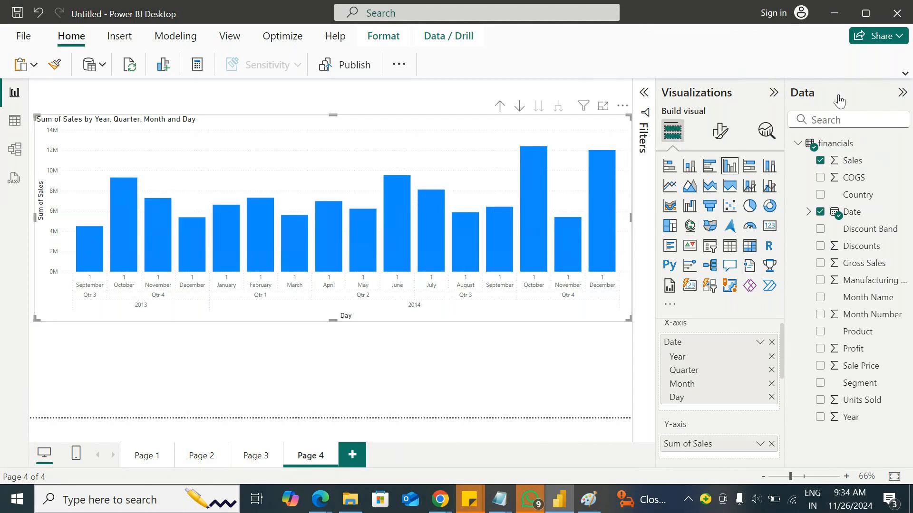
# Collapse the Data pane, turn the chart back into a line chart, and bring up Notepad.
pyautogui.click(902, 93)
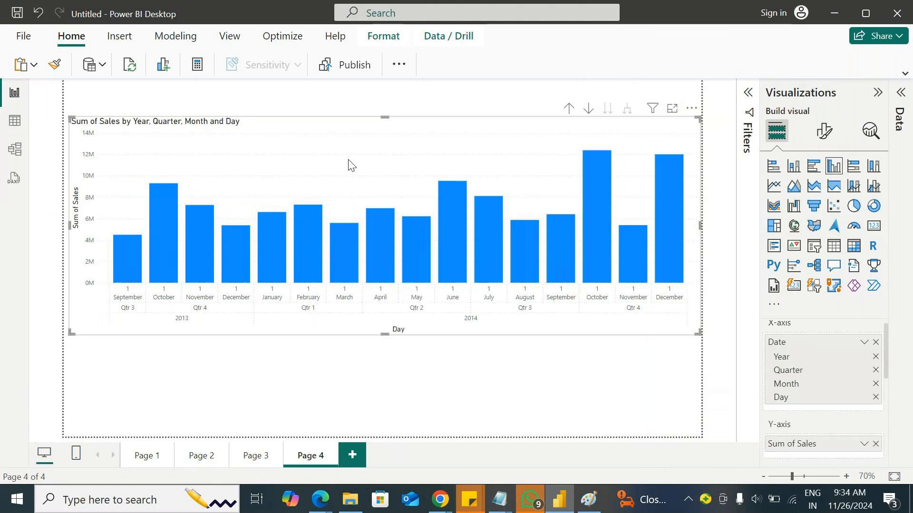
pyautogui.click(773, 187)
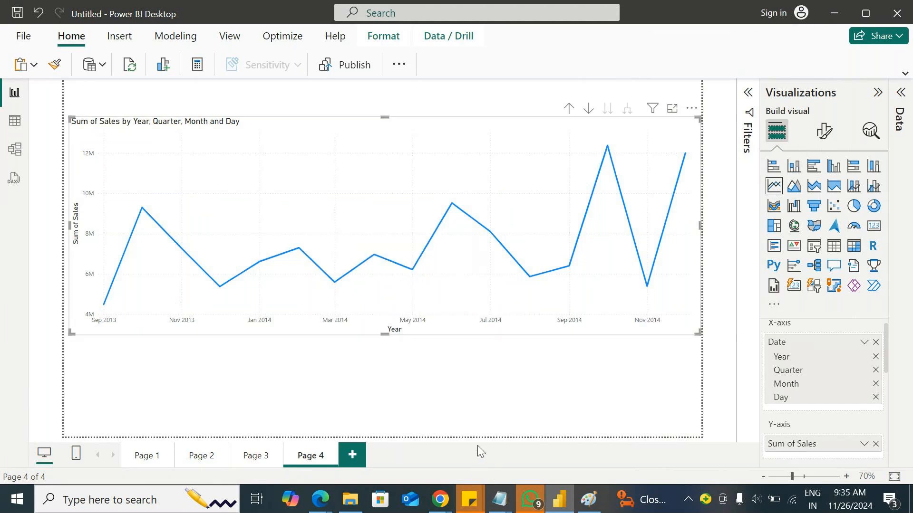
pyautogui.moveTo(501, 510)
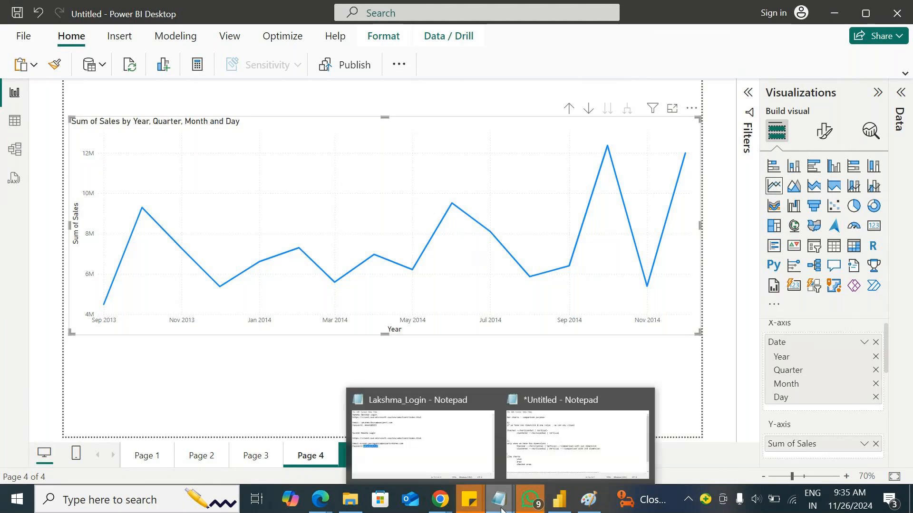
pyautogui.click(563, 434)
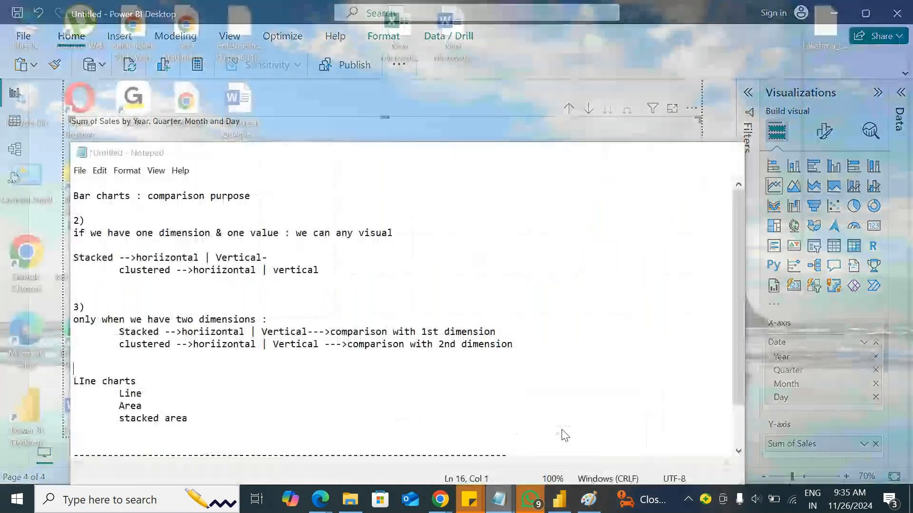
# Change the notes heading to say Bar & line charts are for comparison.
pyautogui.click(269, 200)
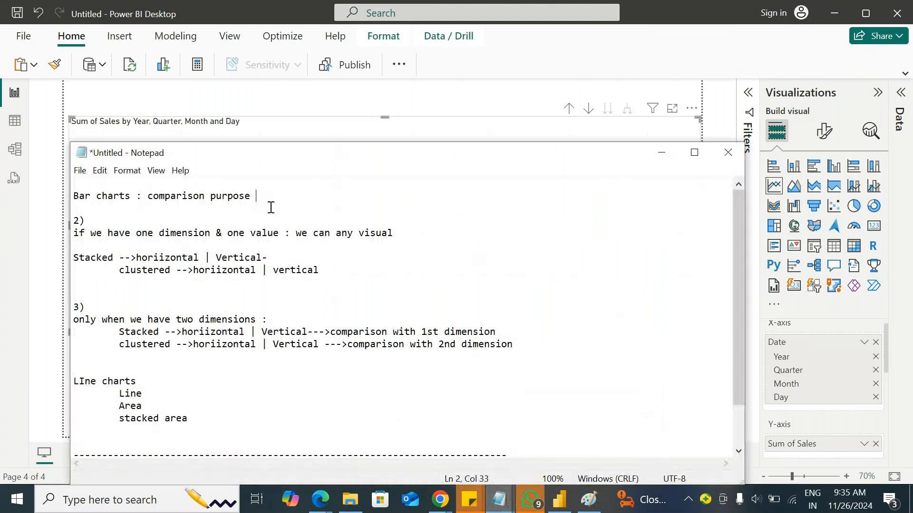
pyautogui.click(102, 200)
pyautogui.write('& line')
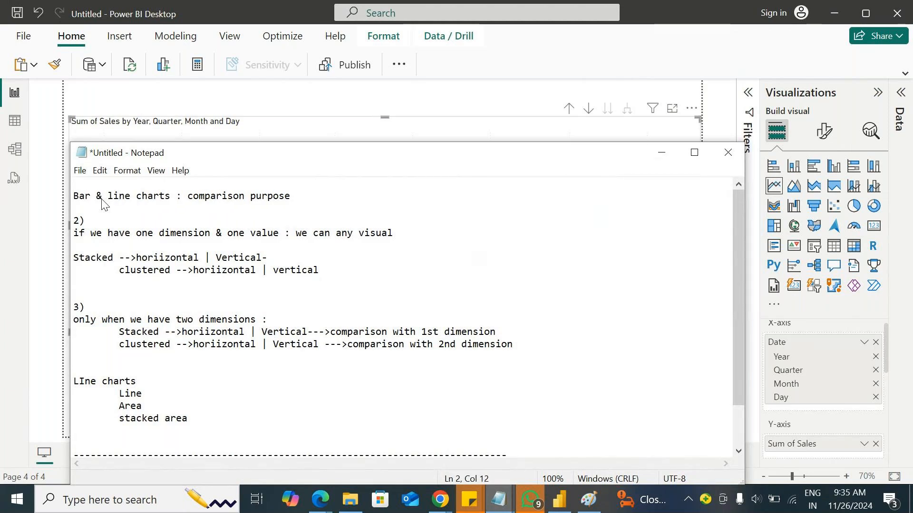
# Add 'Bar chart : non date based columns' and 'LIne chart : for date based column', then minimize Notepad.
pyautogui.click(322, 195)
pyautogui.press('Return')
pyautogui.press('Return')
pyautogui.write('Bar')
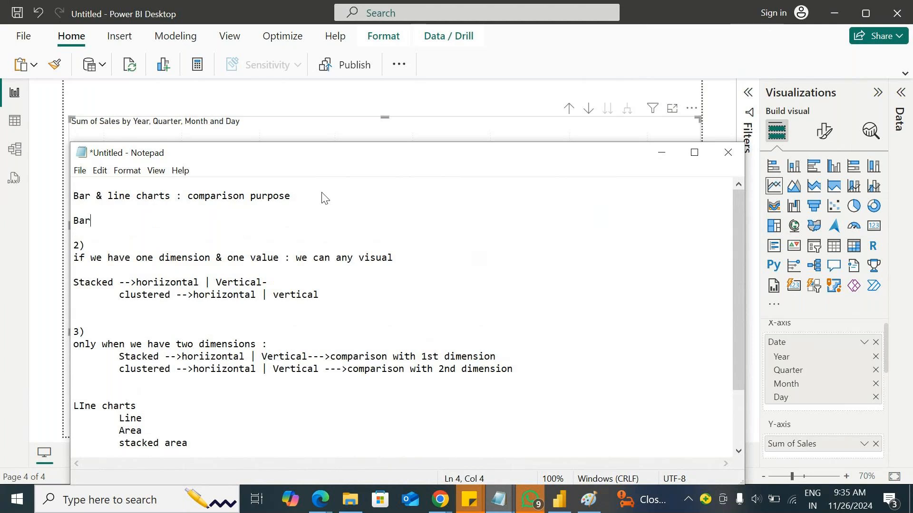
pyautogui.write(' chart : non date ba')
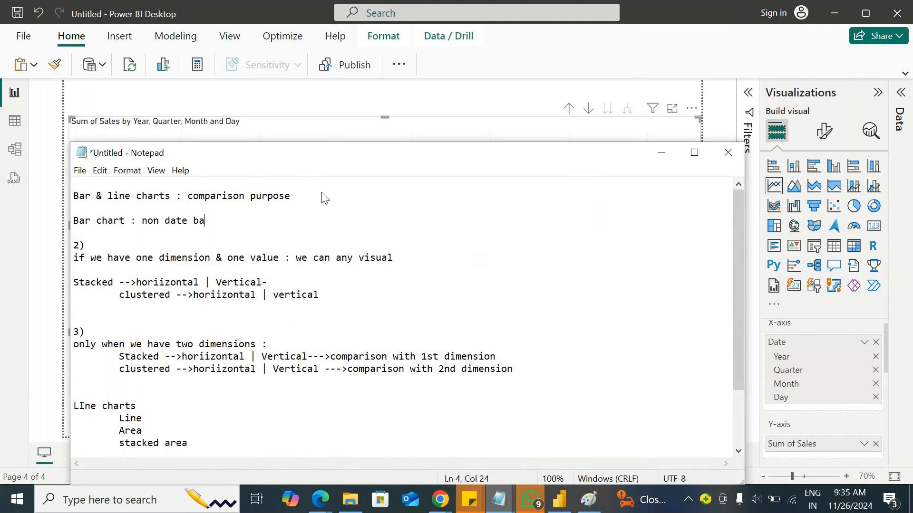
pyautogui.write('sed columns')
pyautogui.press('Return')
pyautogui.write('LIne chart ')
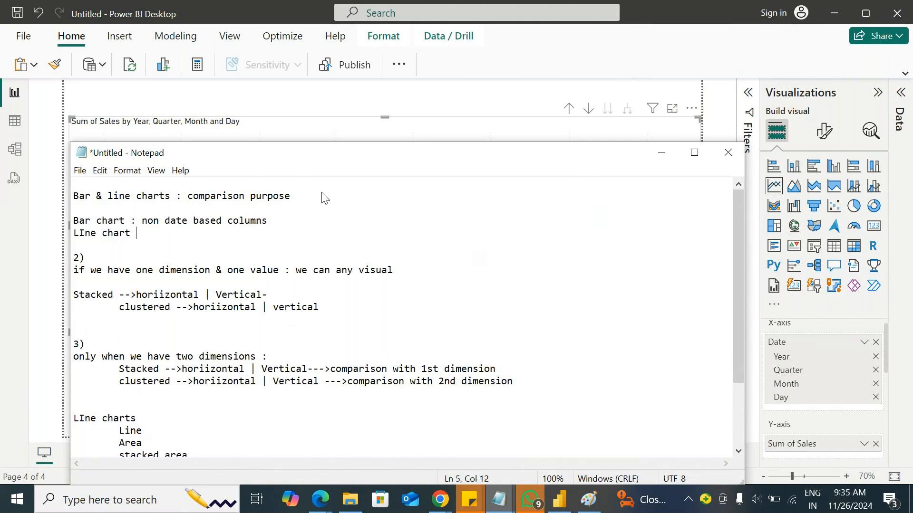
pyautogui.write(': for date based column')
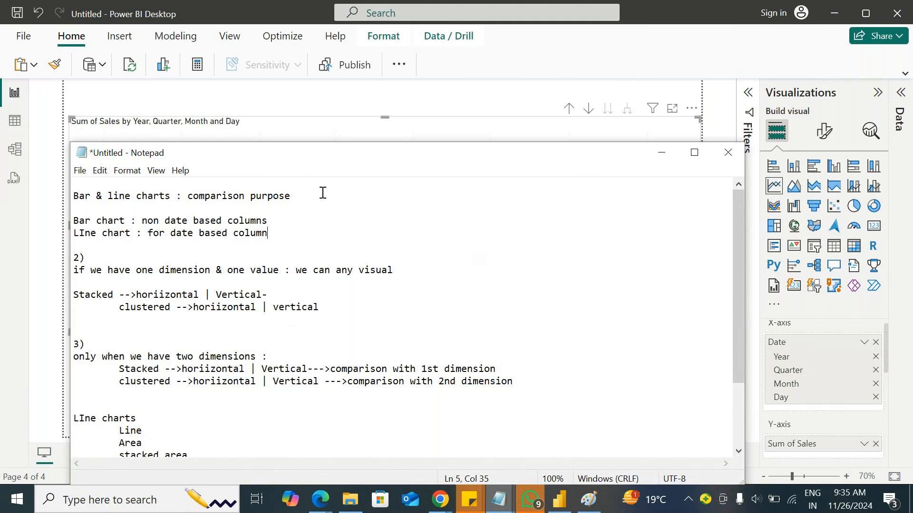
pyautogui.click(662, 153)
# Try stacked column, then settle on an area chart for Sales and move it up.
pyautogui.click(791, 169)
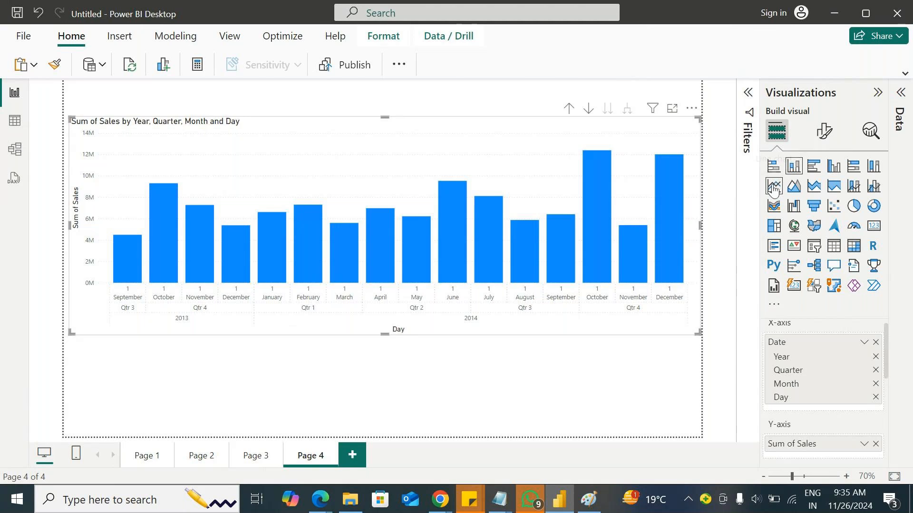
pyautogui.click(774, 189)
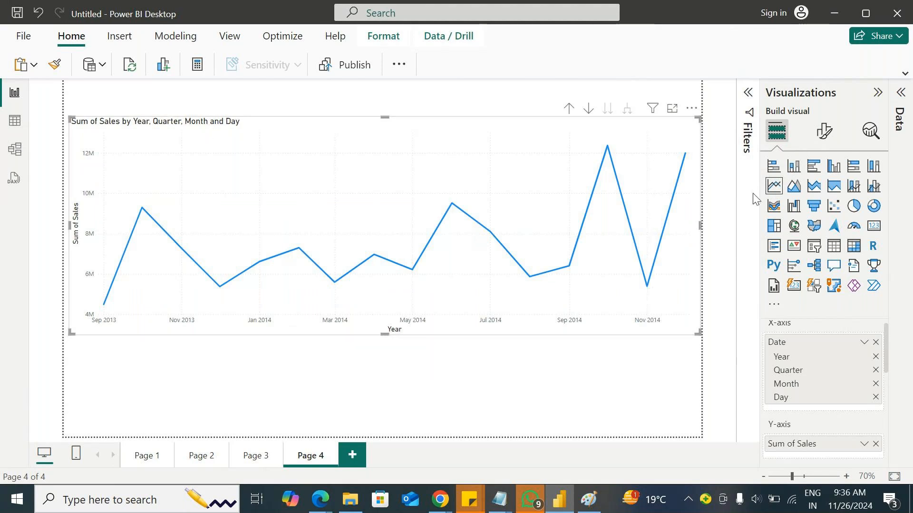
pyautogui.click(795, 191)
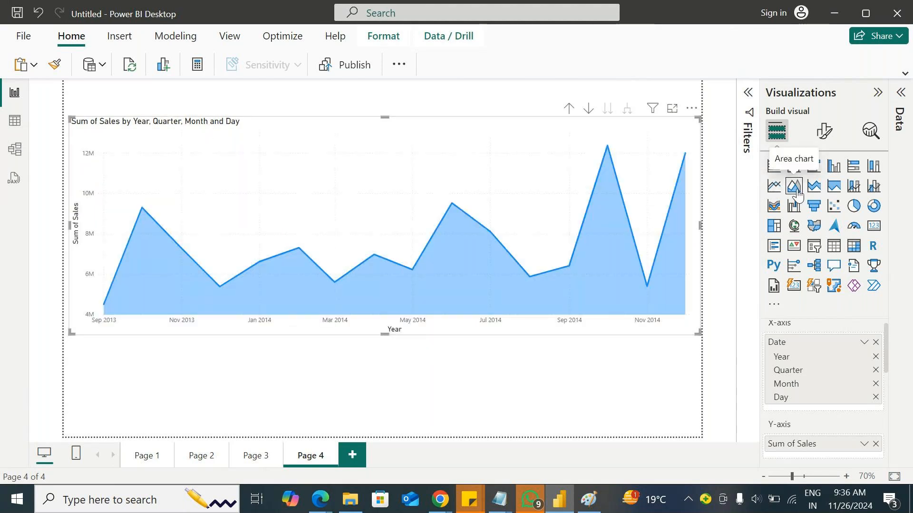
pyautogui.moveTo(369, 332); pyautogui.dragTo(366, 297)
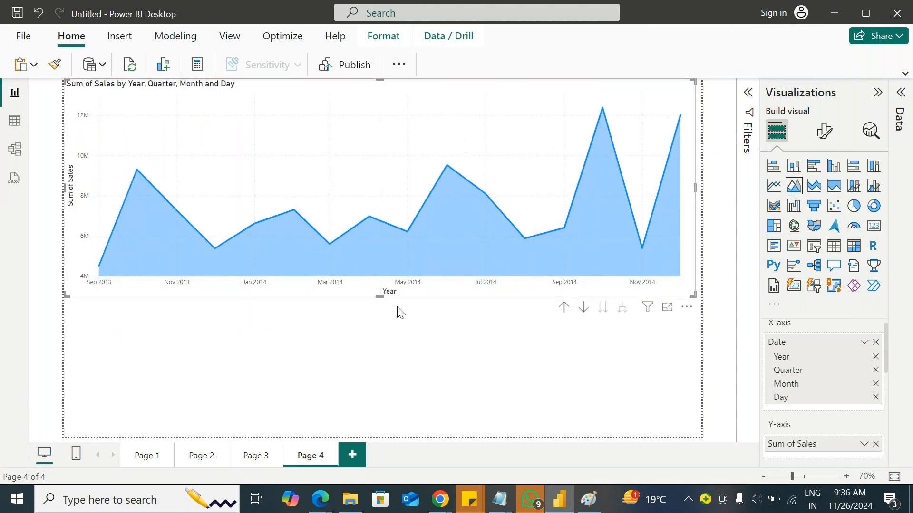
# Duplicate the area chart, place the copy below, and make it a line chart.
pyautogui.hotkey('ctrl', 'c')
pyautogui.hotkey('ctrl', 'v')
pyautogui.moveTo(414, 163); pyautogui.dragTo(418, 275)
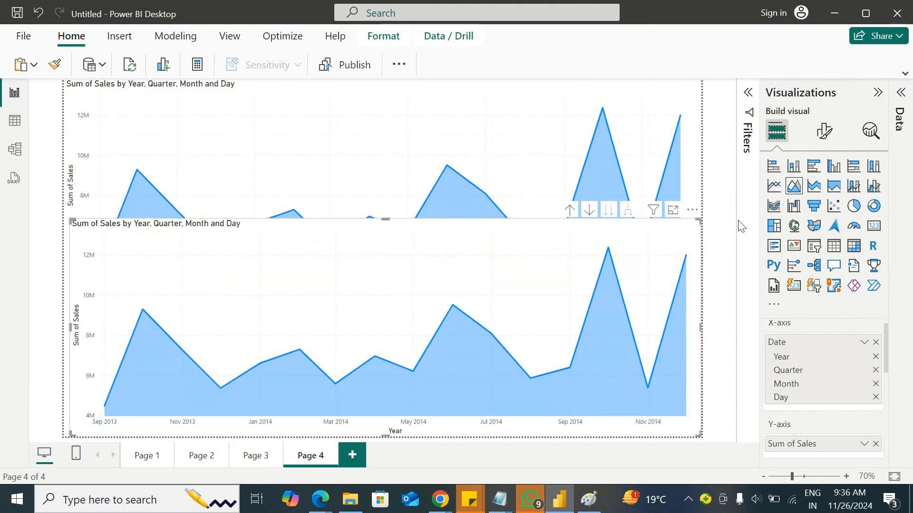
pyautogui.click(774, 186)
pyautogui.moveTo(385, 222); pyautogui.dragTo(386, 298)
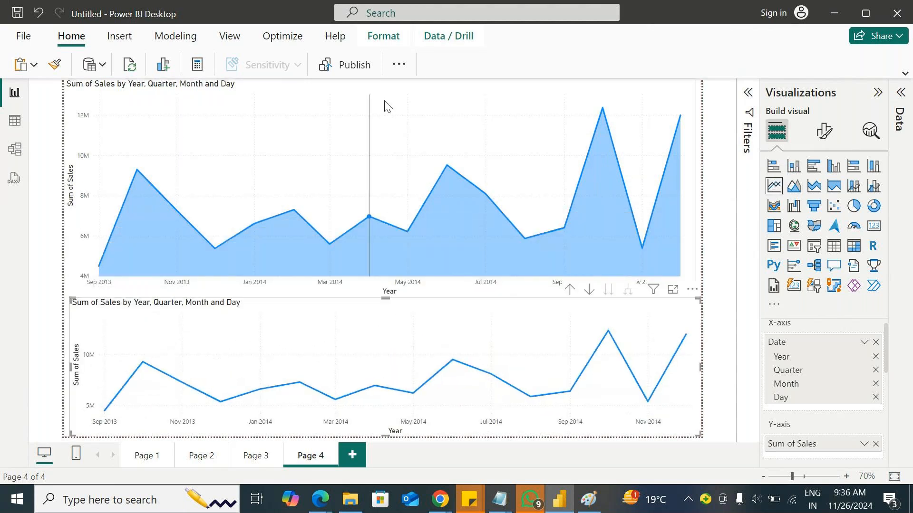
# Shorten the upper area chart and make the lower line chart taller.
pyautogui.click(386, 105)
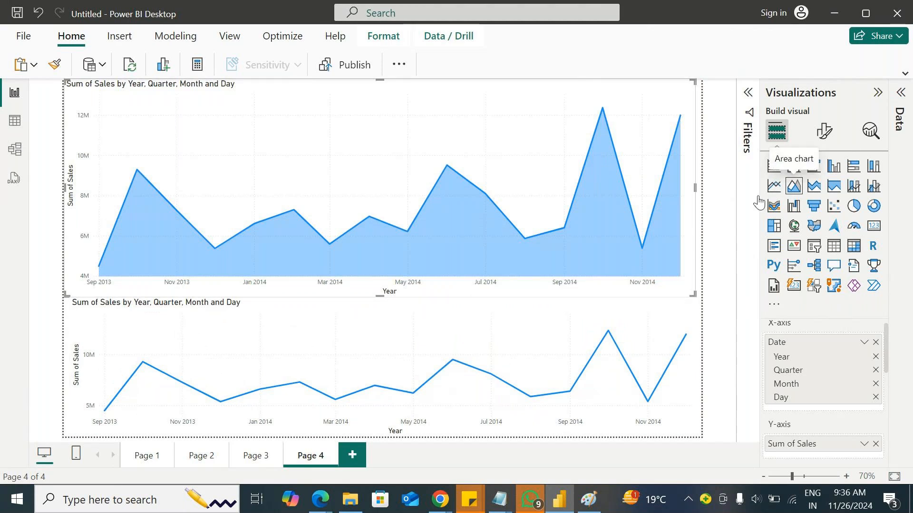
pyautogui.moveTo(383, 295); pyautogui.dragTo(386, 267)
pyautogui.click(384, 319)
pyautogui.moveTo(387, 299); pyautogui.dragTo(386, 268)
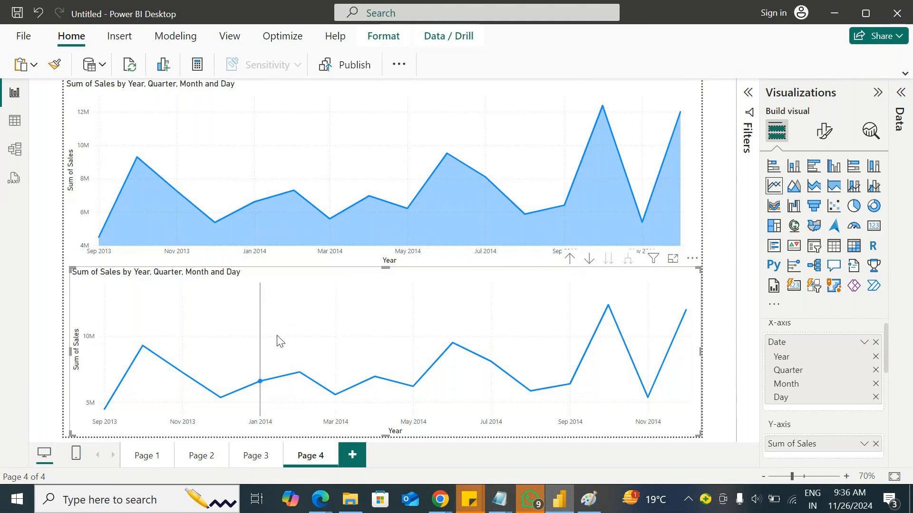
# Bring the GoTo Meeting call in Chrome to the front.
pyautogui.moveTo(280, 338)
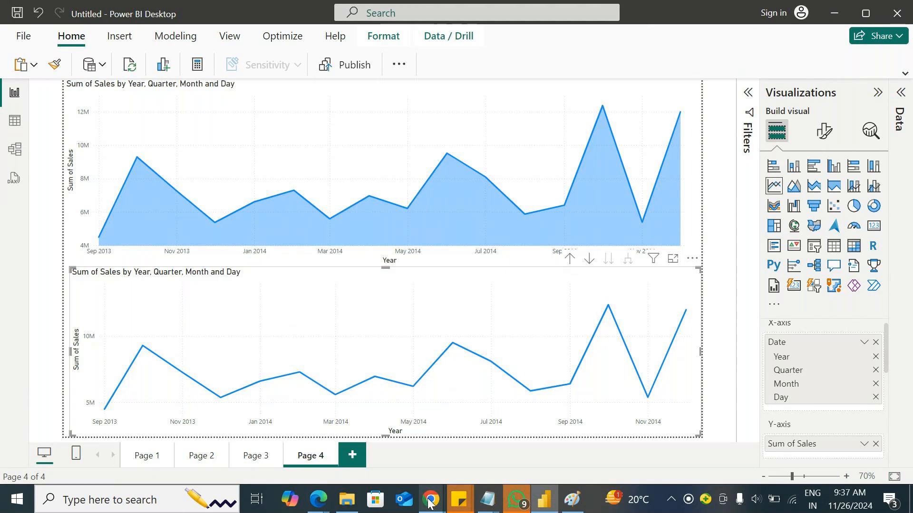
pyautogui.moveTo(429, 503)
pyautogui.click(509, 430)
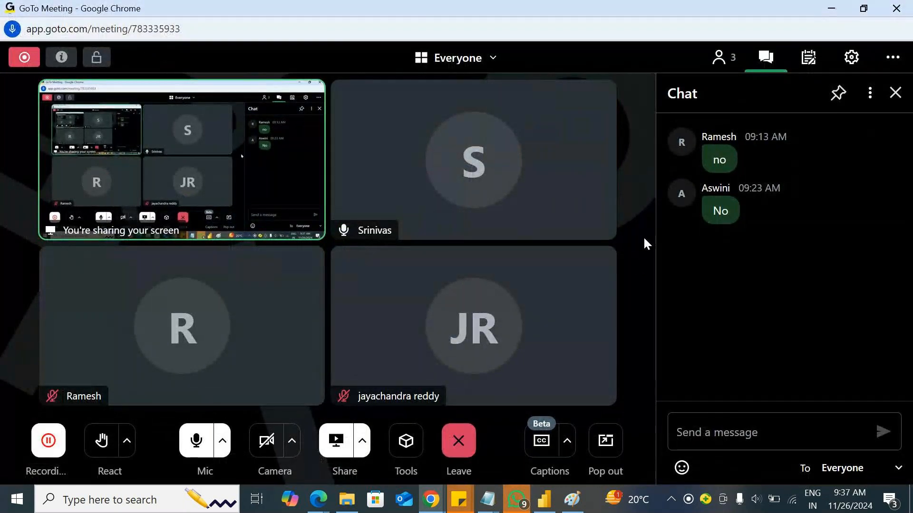
pyautogui.click(838, 10)
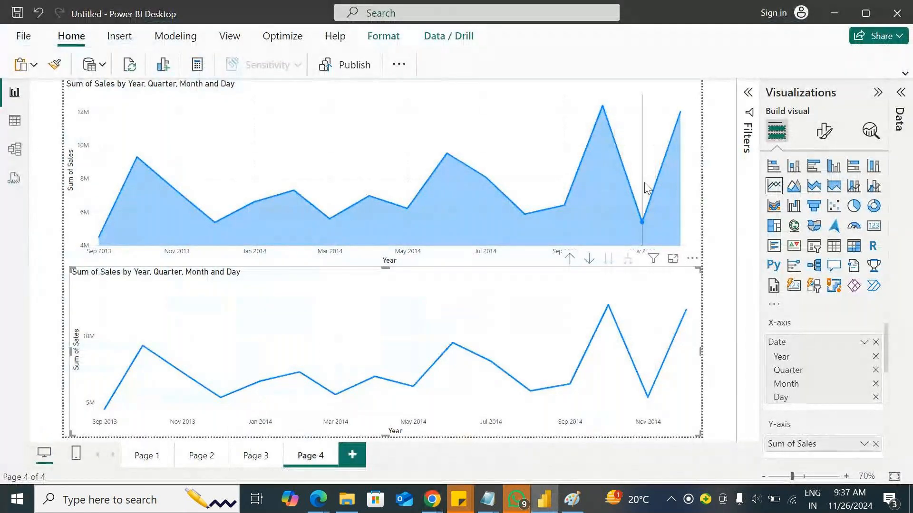
# Delete the lower line chart and make the Sales area chart taller.
pyautogui.click(403, 109)
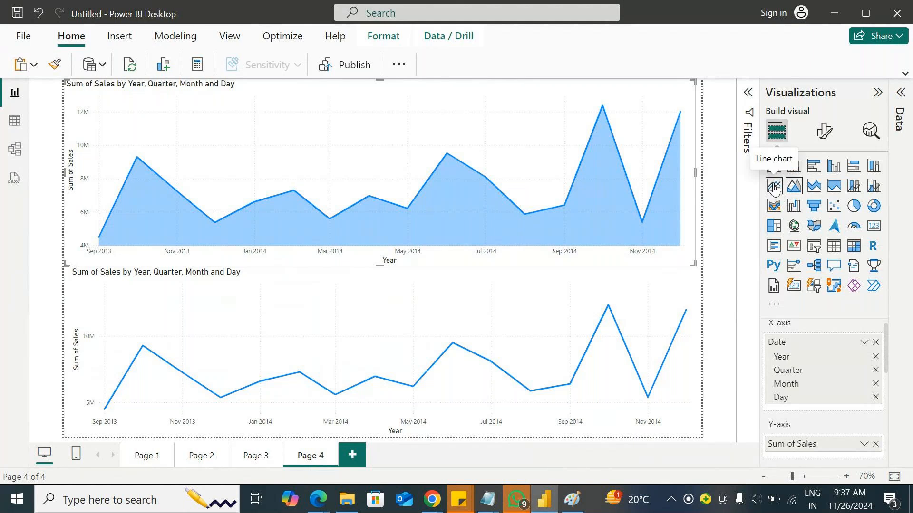
pyautogui.click(336, 297)
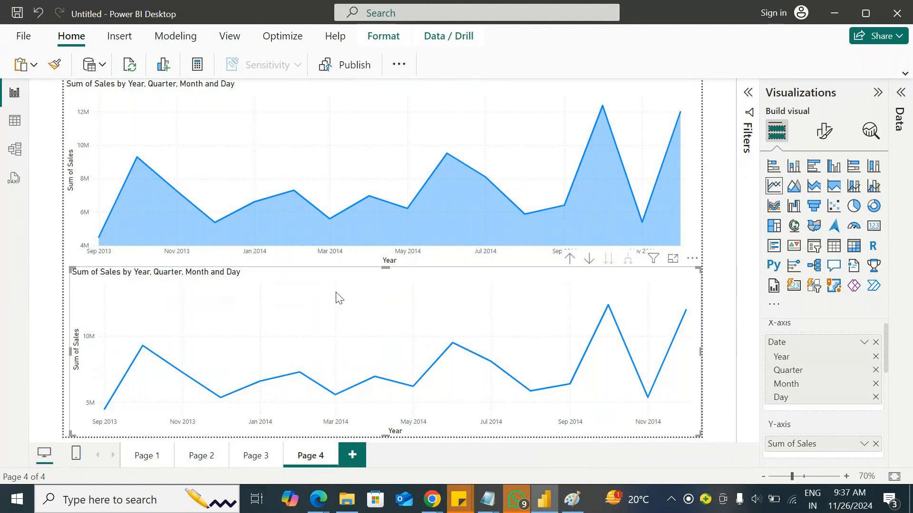
pyautogui.press('Delete')
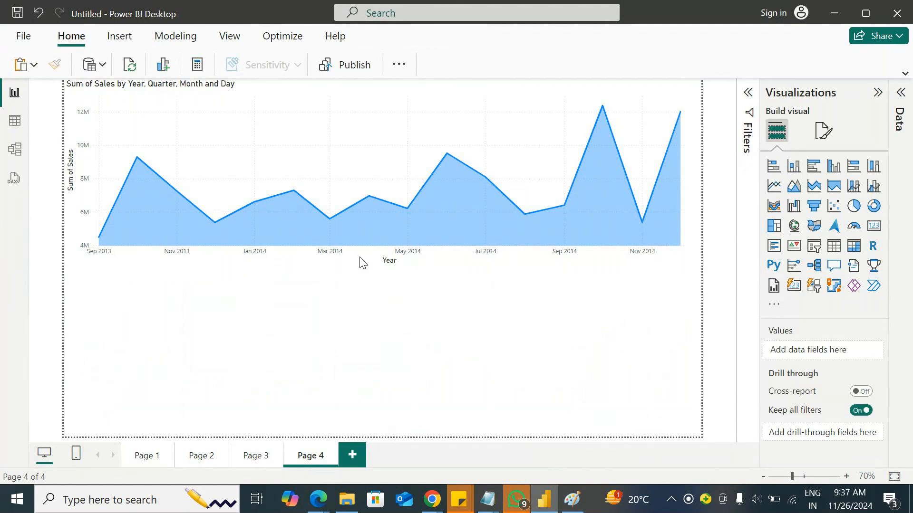
pyautogui.click(380, 102)
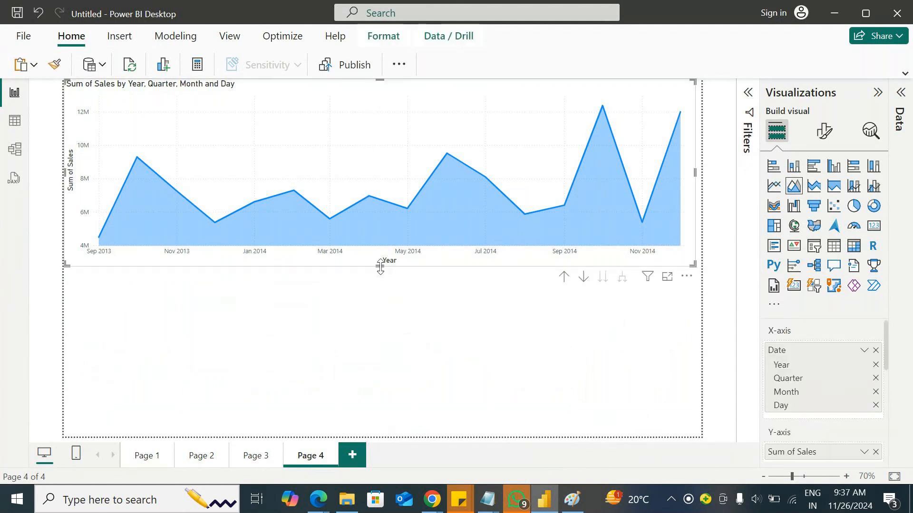
pyautogui.moveTo(381, 268); pyautogui.dragTo(406, 282)
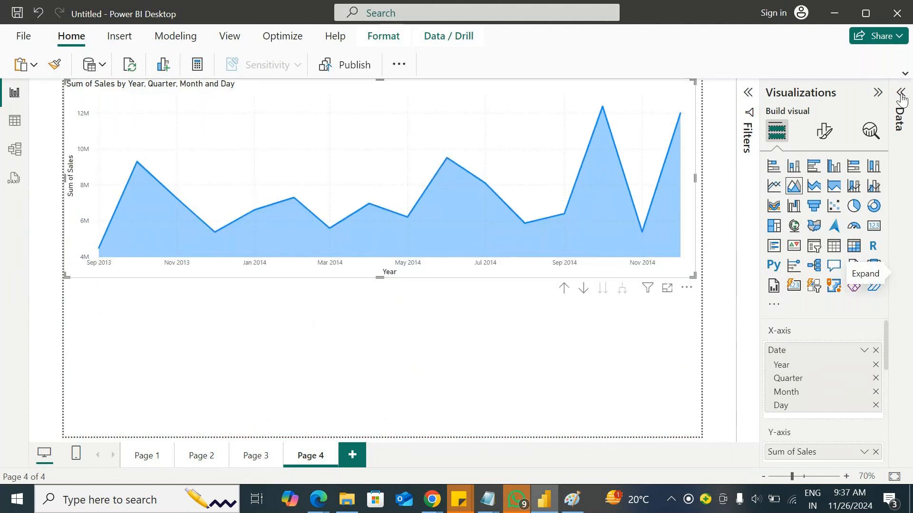
# Add Profit to the area chart so it plots Sum of Sales and Sum of Profit.
pyautogui.click(899, 271)
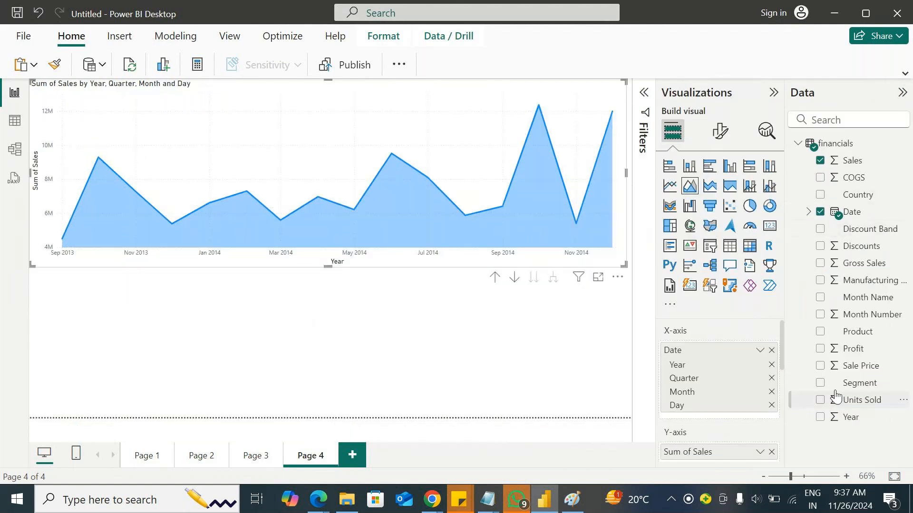
pyautogui.click(820, 350)
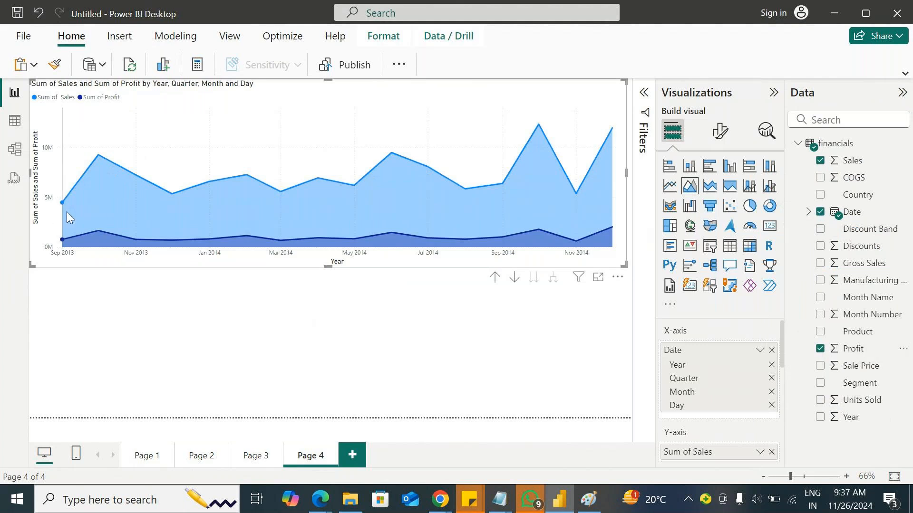
pyautogui.moveTo(63, 244)
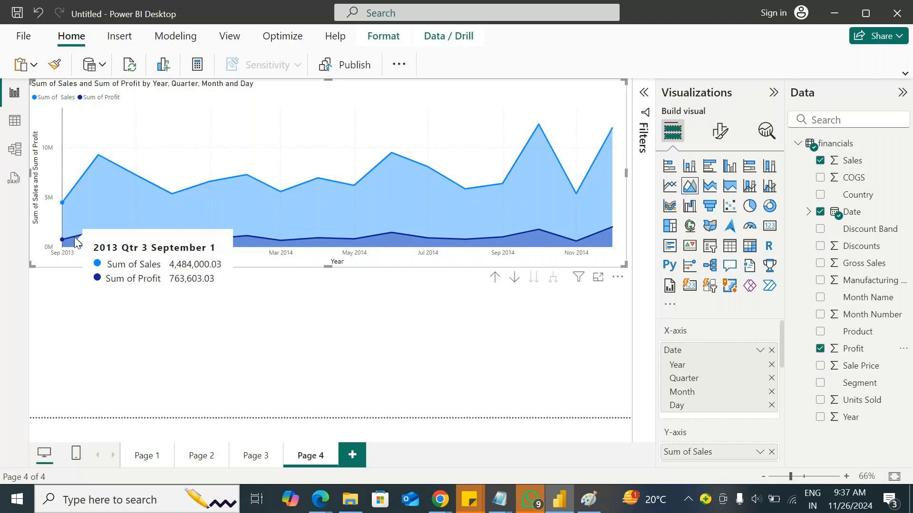
# Collapse the side panes, then bring the Visualizations pane back.
pyautogui.click(902, 93)
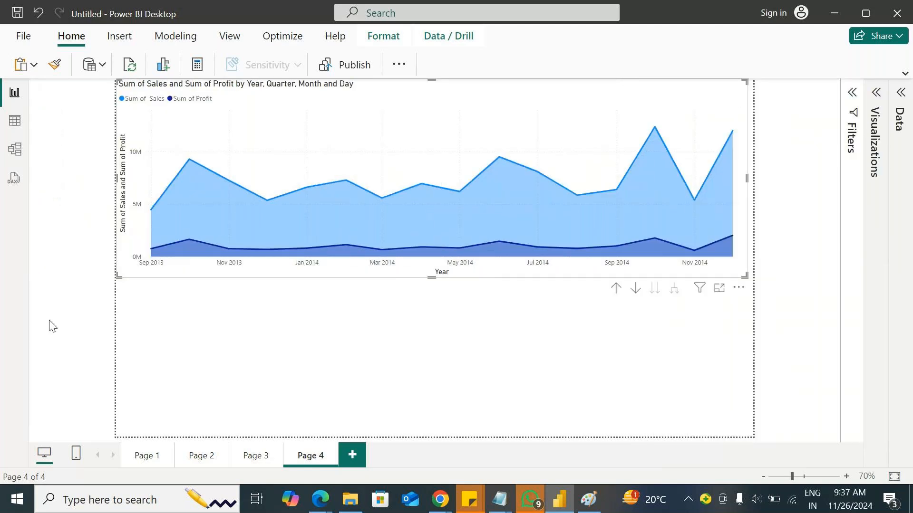
pyautogui.moveTo(150, 249)
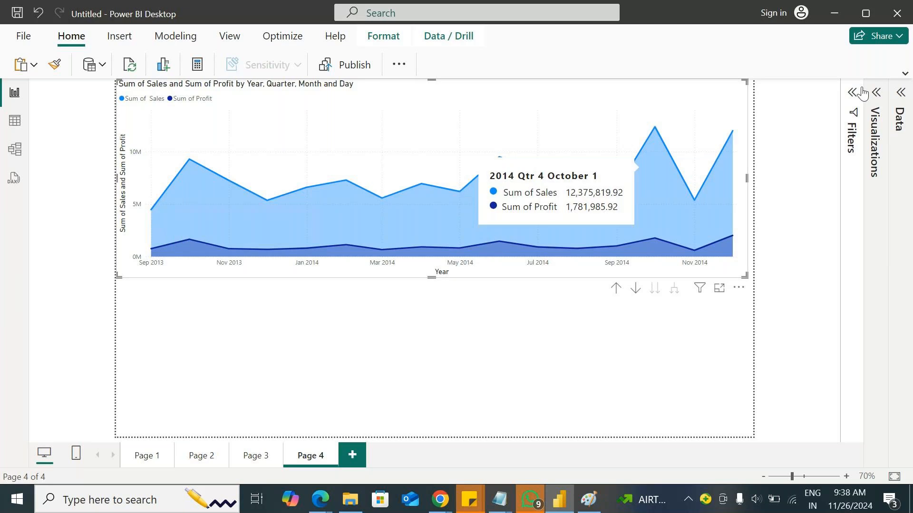
pyautogui.scroll(1, 531, 111)
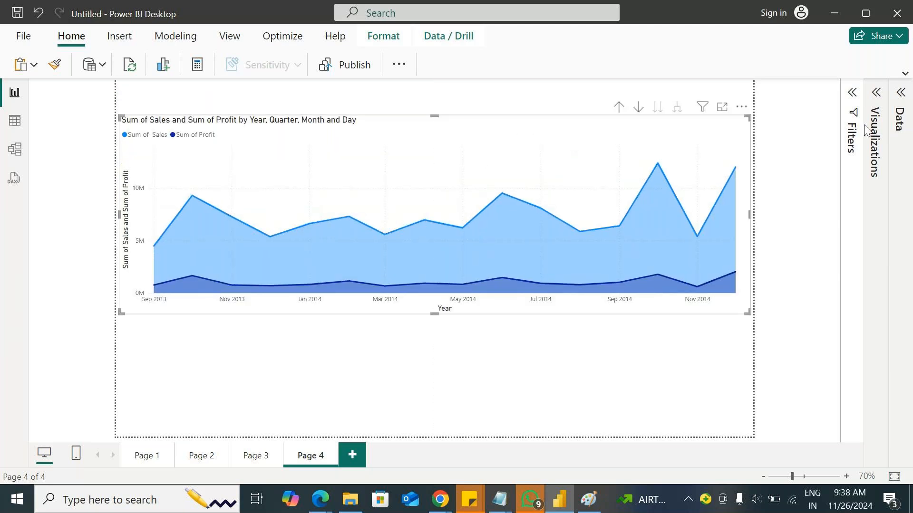
pyautogui.click(876, 93)
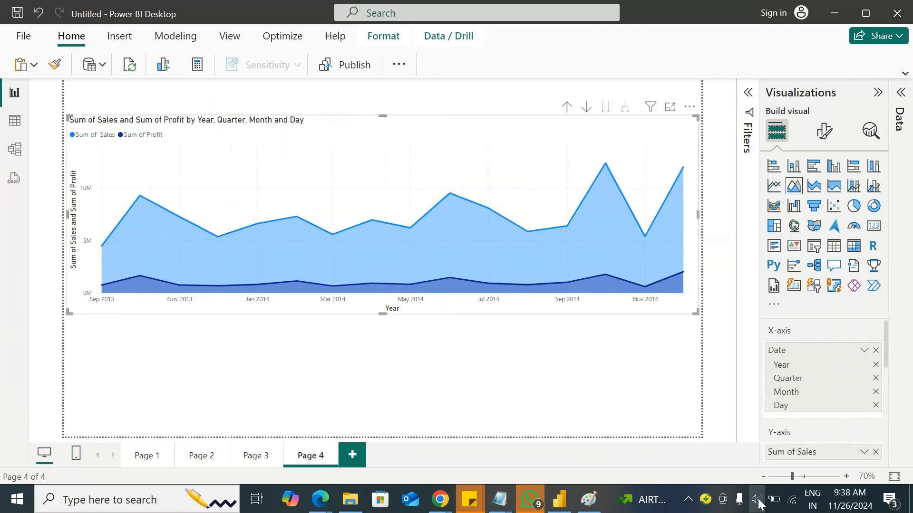
# Raise the system speaker volume.
pyautogui.click(758, 502)
pyautogui.click(857, 468)
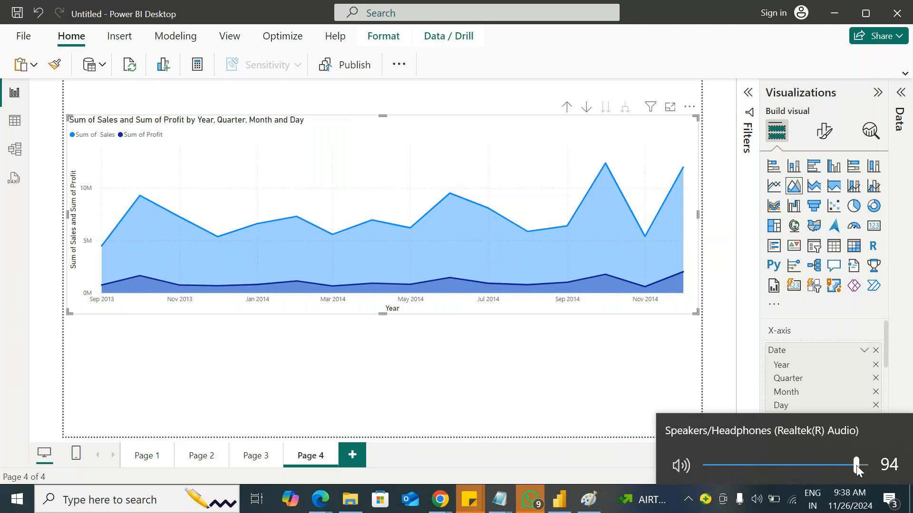
pyautogui.click(534, 145)
# Remove Sum of Profit from the area chart's Y-axis, leaving only Sum of Sales.
pyautogui.click(824, 130)
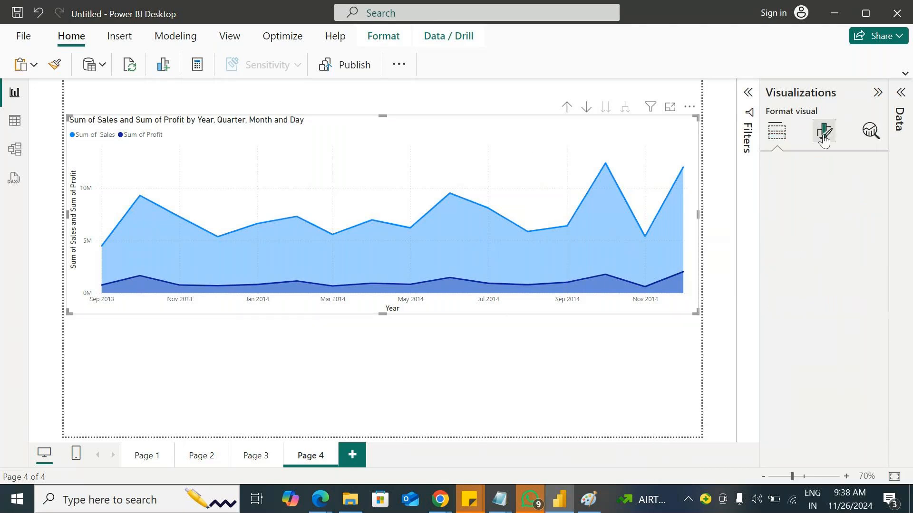
pyautogui.click(772, 134)
pyautogui.scroll(-3, 856, 423)
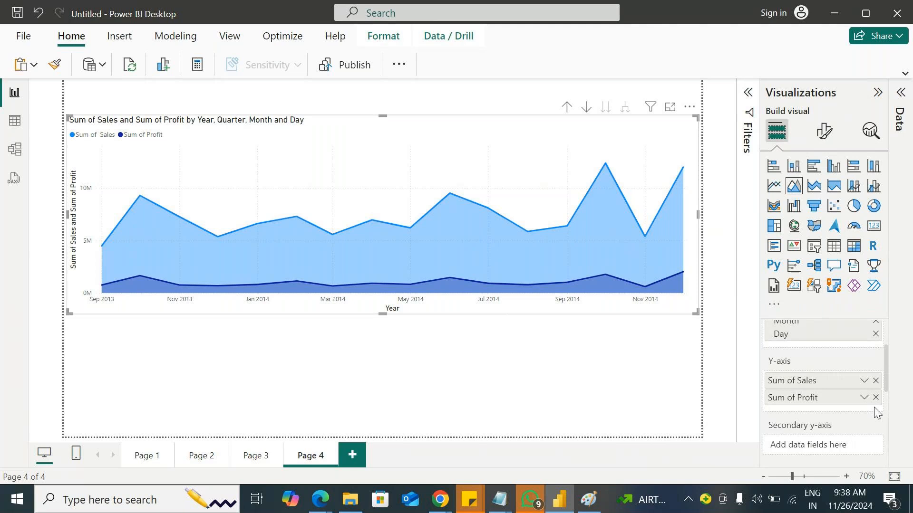
pyautogui.click(875, 398)
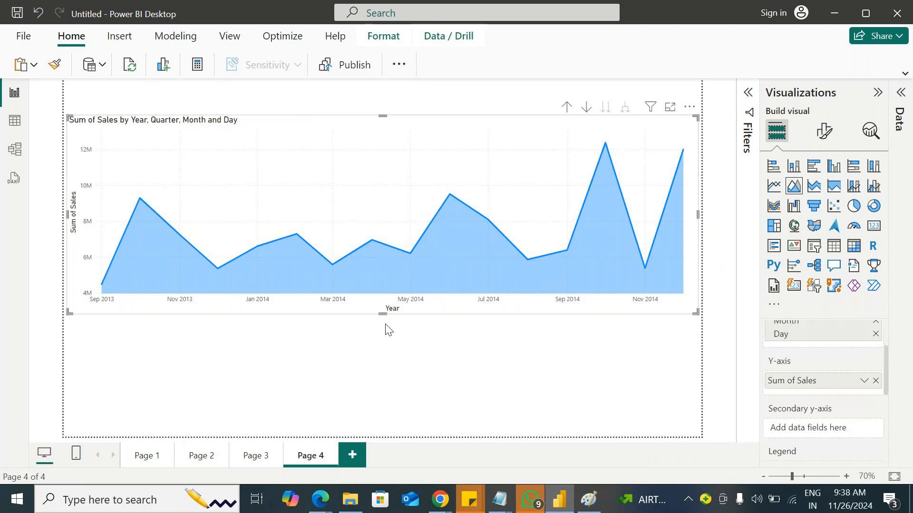
# Make the area chart taller and add Profit from financials to its Y-axis.
pyautogui.moveTo(384, 315); pyautogui.dragTo(383, 413)
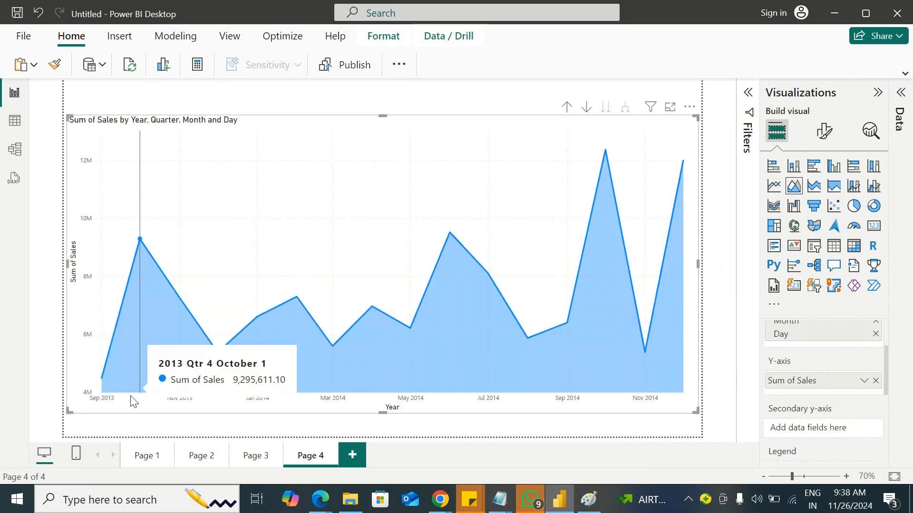
pyautogui.click(901, 94)
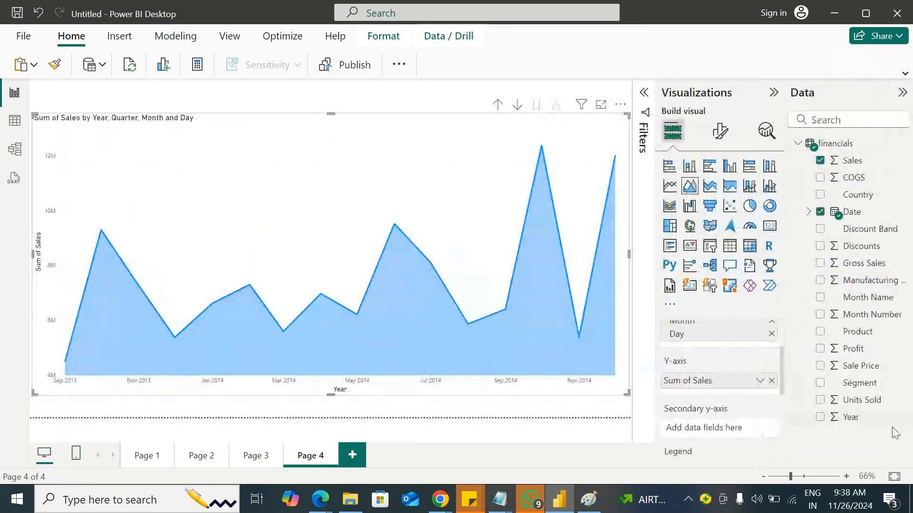
pyautogui.moveTo(863, 350); pyautogui.dragTo(759, 392)
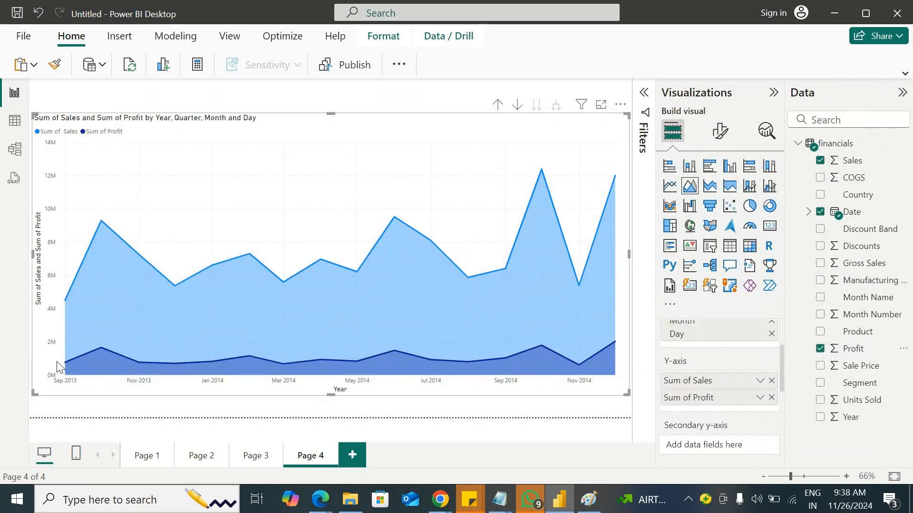
pyautogui.moveTo(57, 299)
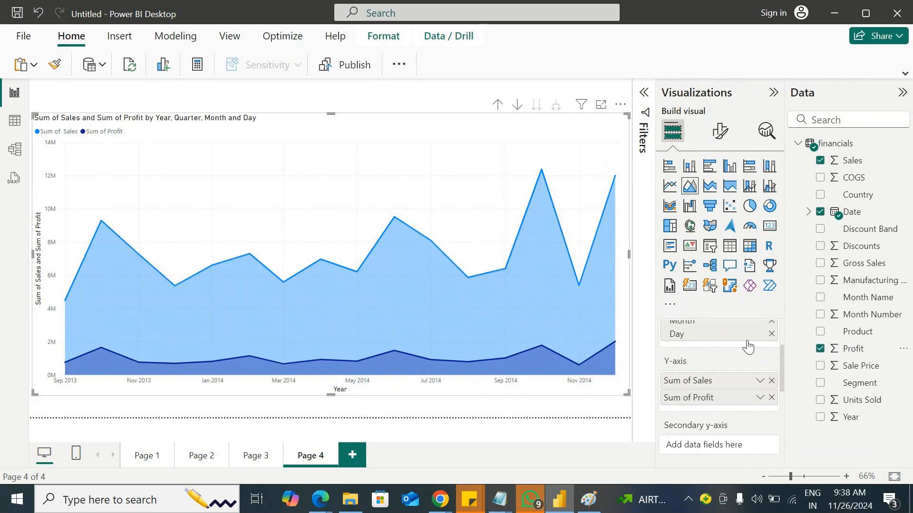
# Add Units Sold as a third Y-axis measure, switch to stacked area, and enter focus mode.
pyautogui.moveTo(835, 404); pyautogui.dragTo(737, 408)
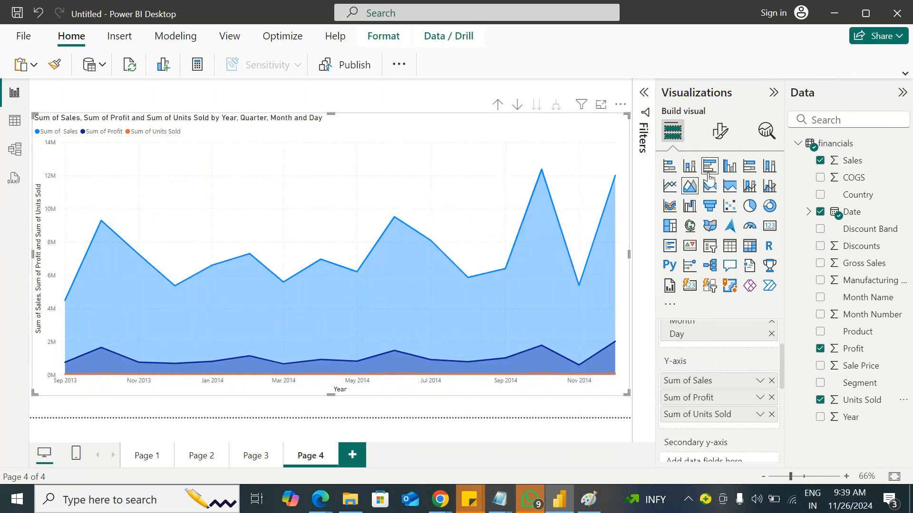
pyautogui.click(709, 187)
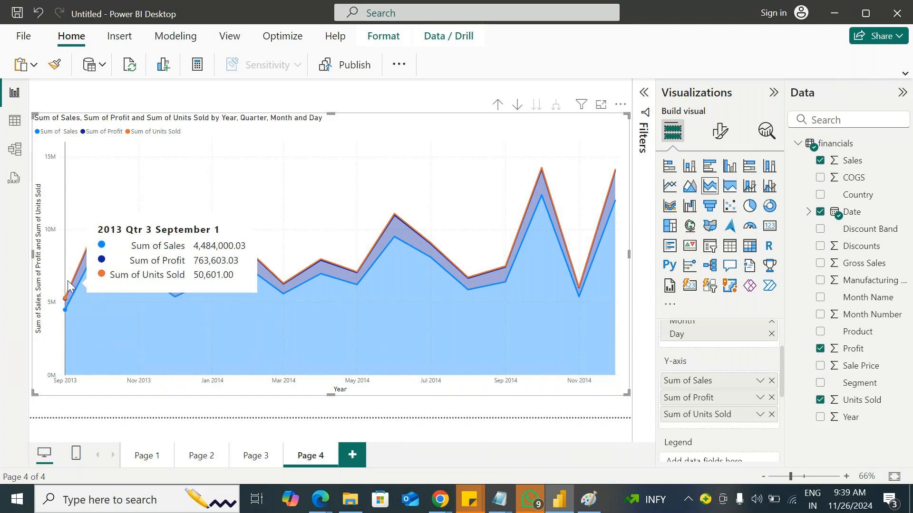
pyautogui.click(600, 104)
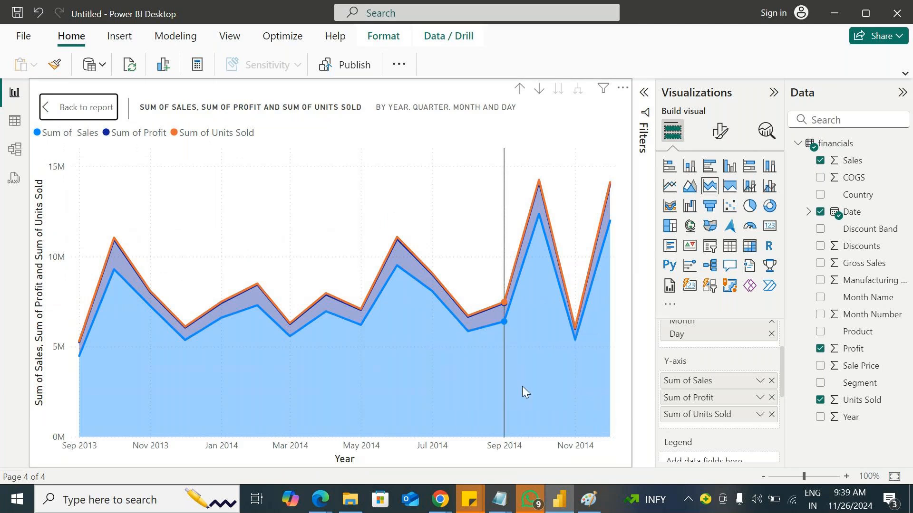
pyautogui.moveTo(504, 508)
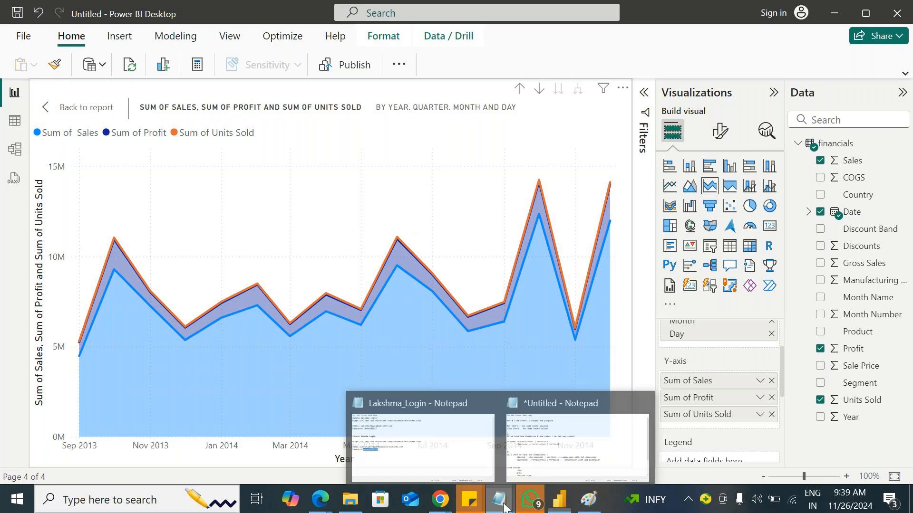
pyautogui.click(540, 441)
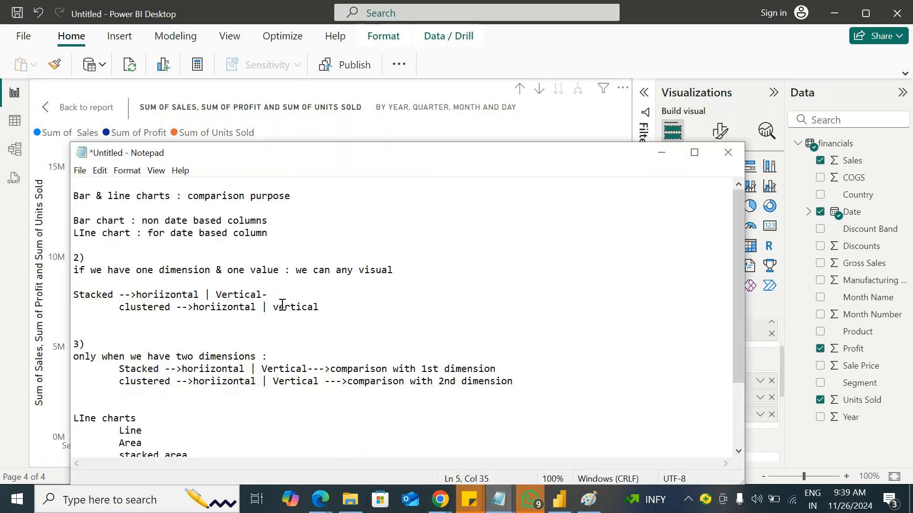
pyautogui.scroll(-2, 282, 307)
pyautogui.scroll(-1, 283, 307)
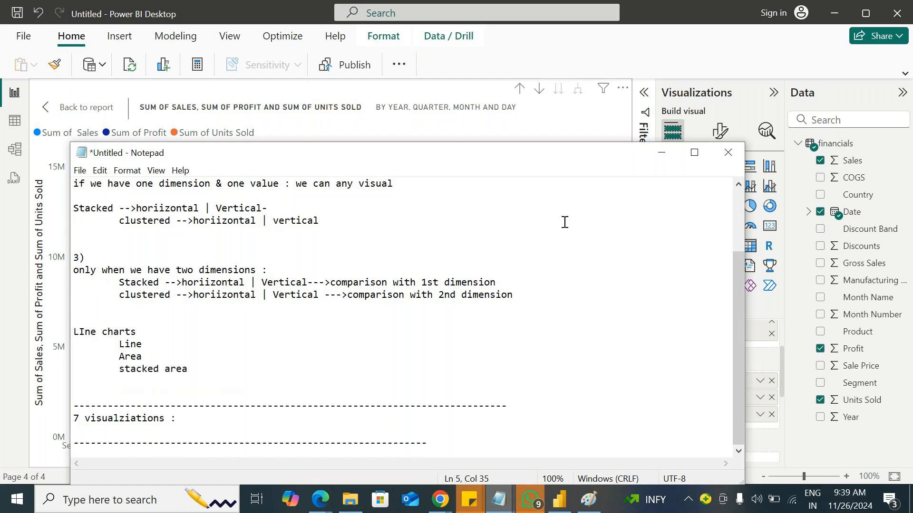
pyautogui.click(661, 153)
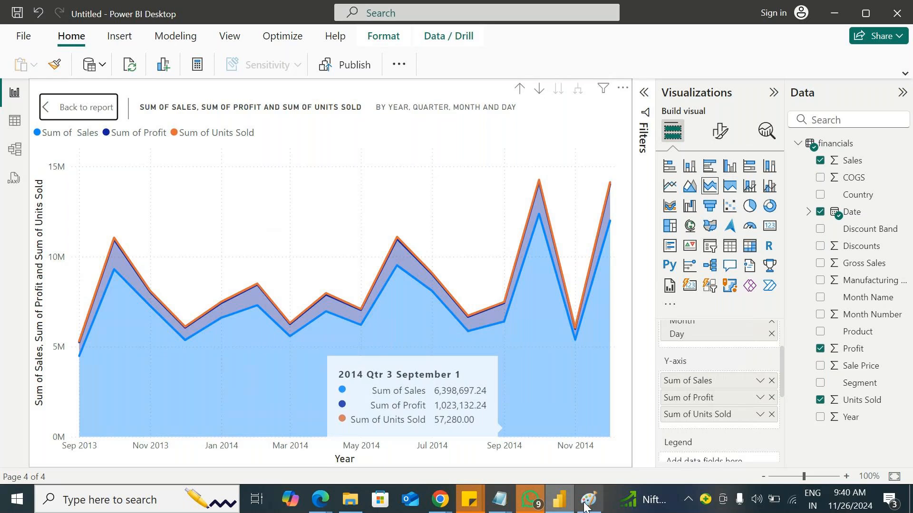
pyautogui.moveTo(440, 499)
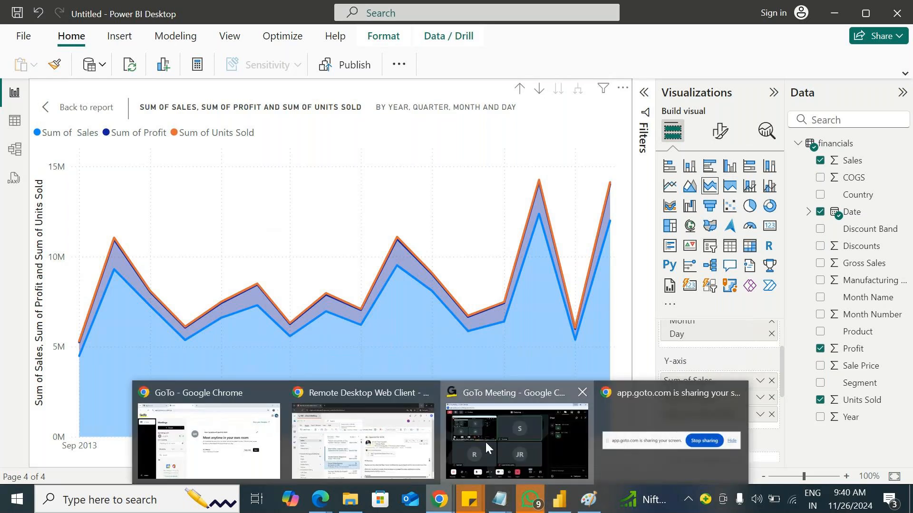
pyautogui.click(485, 441)
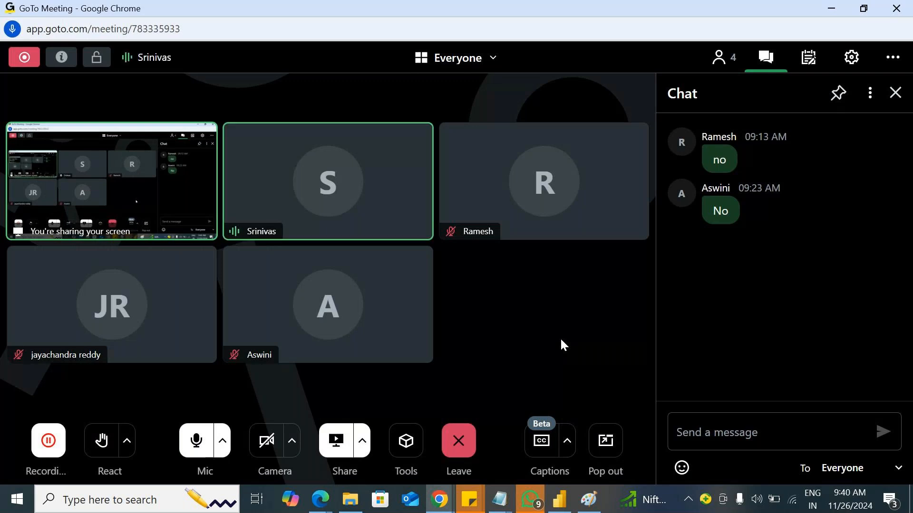
pyautogui.click(834, 11)
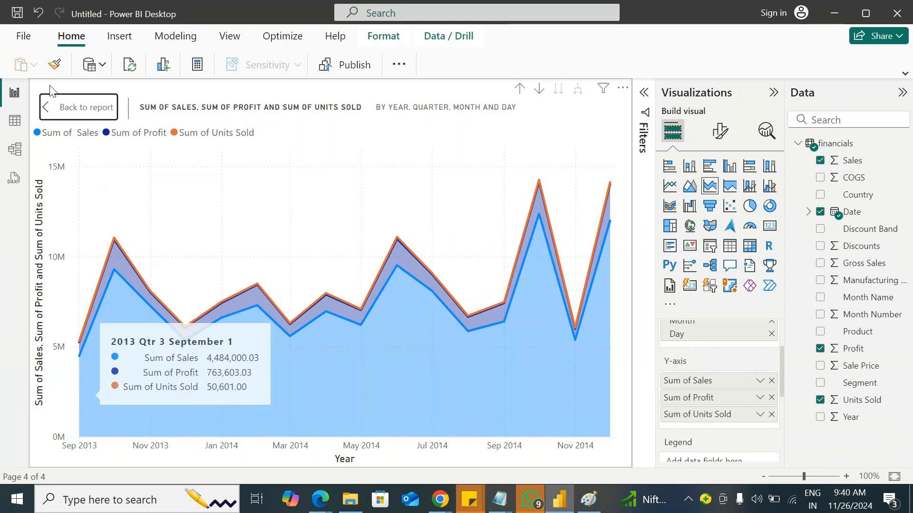
# Leave focus mode and change the Sales, Profit and Units Sold chart to a stacked bar chart.
pyautogui.click(64, 105)
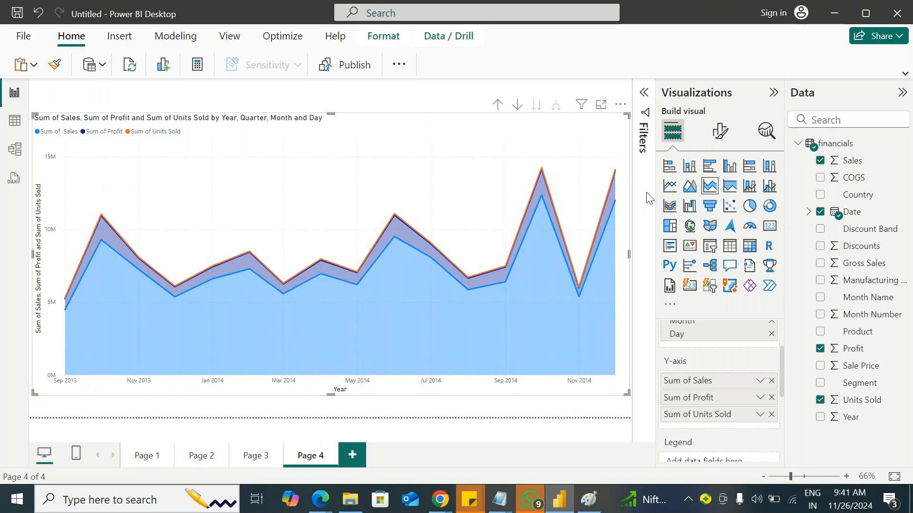
pyautogui.click(669, 166)
# Check the format options, collapse the Data pane, and add a blank Page 5.
pyautogui.click(716, 135)
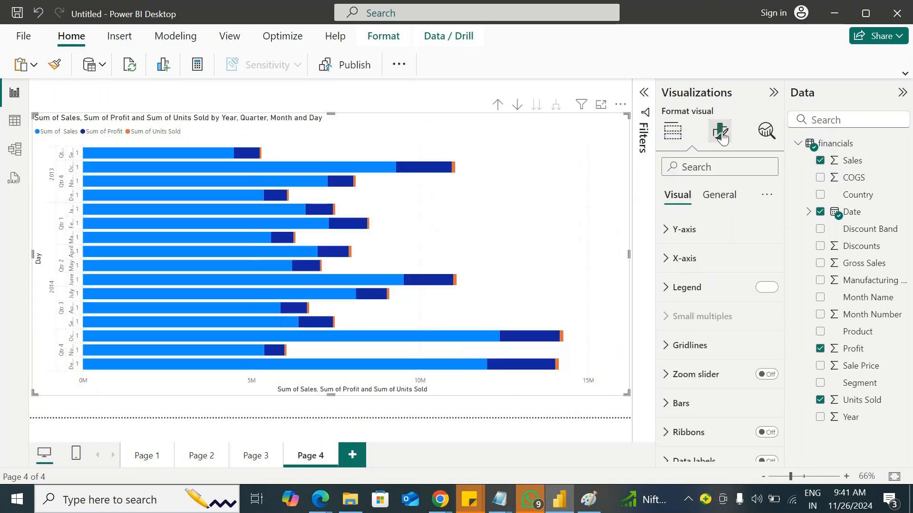
pyautogui.scroll(-1, 711, 295)
pyautogui.scroll(1, 715, 306)
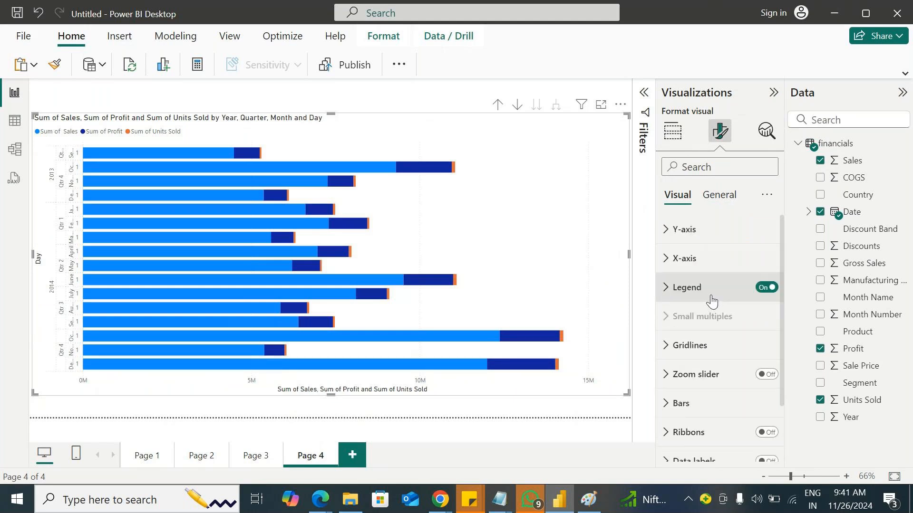
pyautogui.click(902, 92)
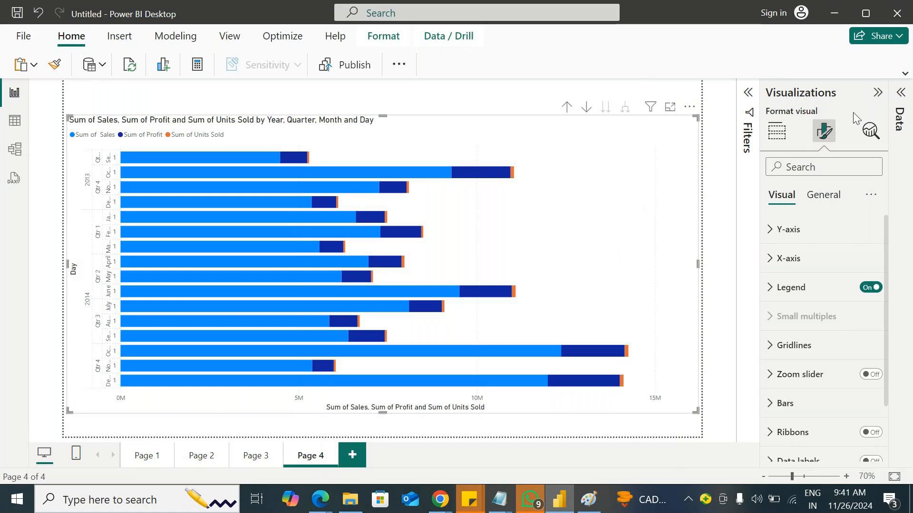
pyautogui.click(777, 131)
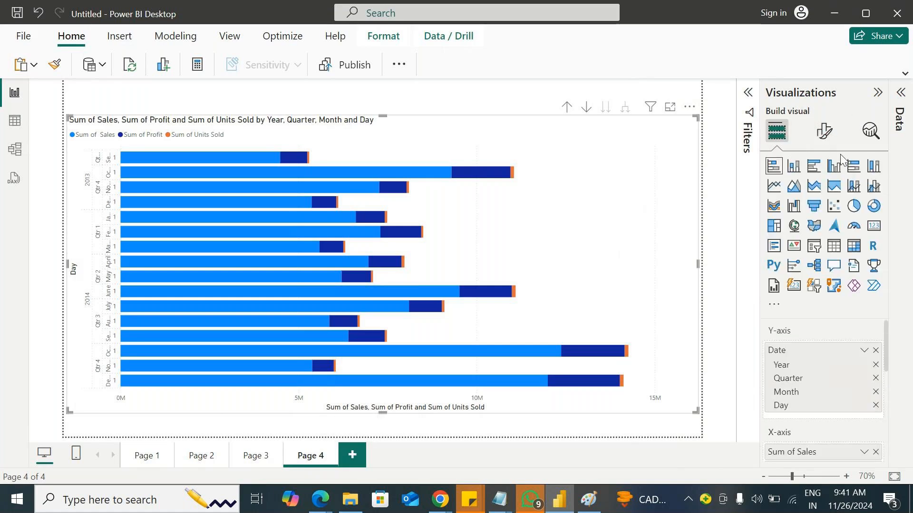
pyautogui.click(353, 457)
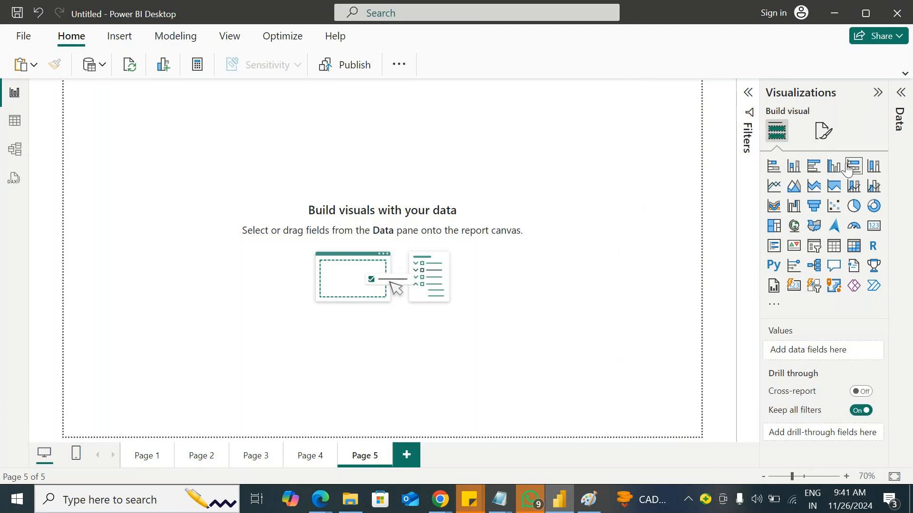
# Minimize Power BI Desktop and bring the GoTo Meeting Chrome window to the front.
pyautogui.click(828, 8)
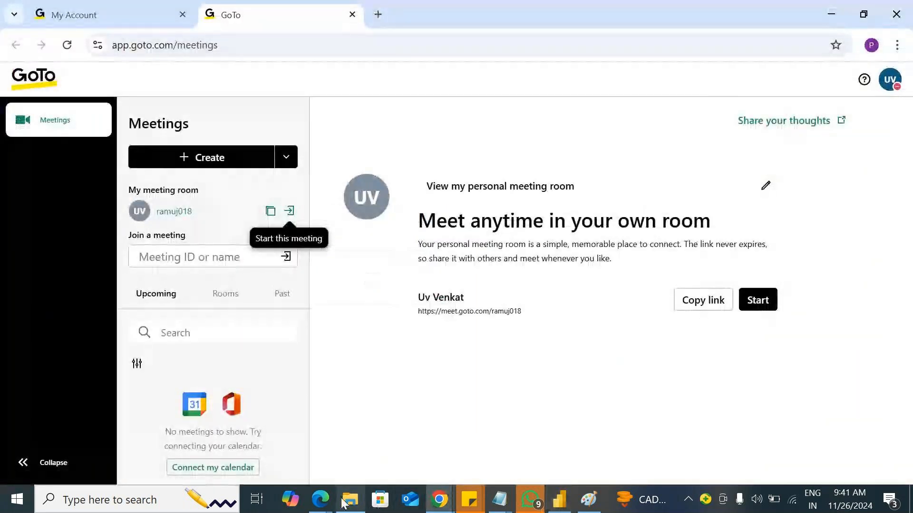
pyautogui.moveTo(438, 505)
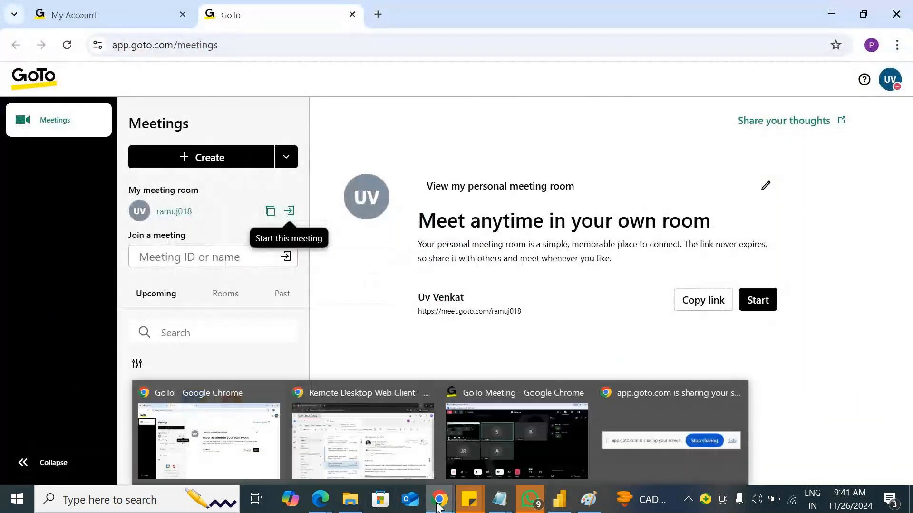
pyautogui.click(508, 423)
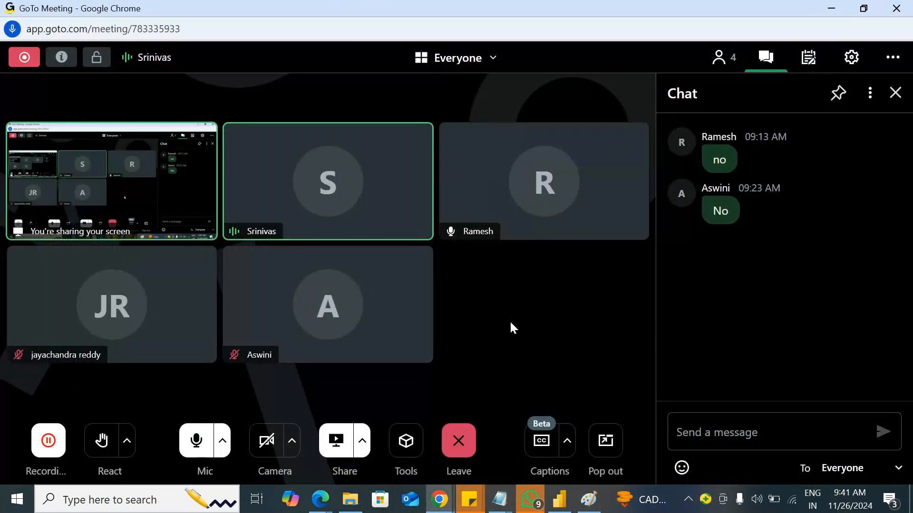